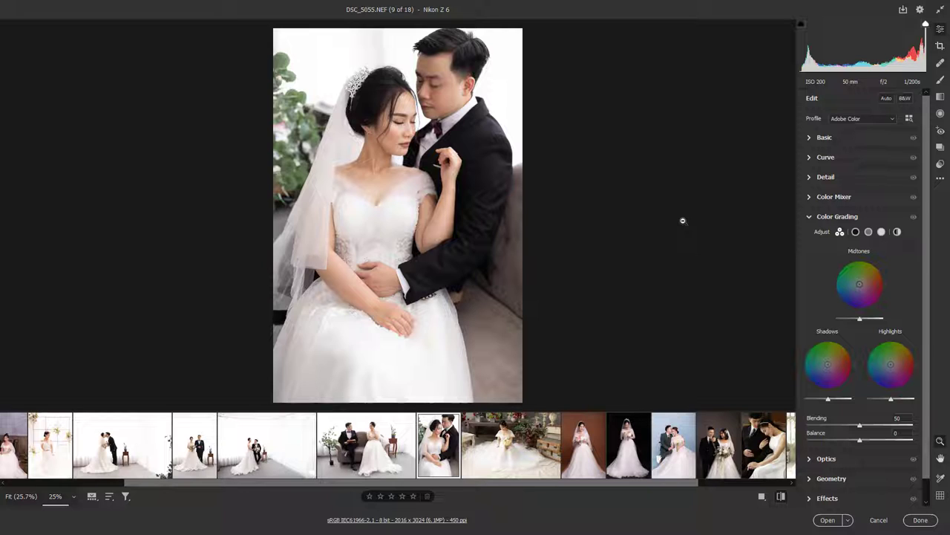
Zoom and pan the DSC_5055 preview to inspect the couple's faces and the man's hair.
left_click(401, 231)
left_click(519, 190, "alt")
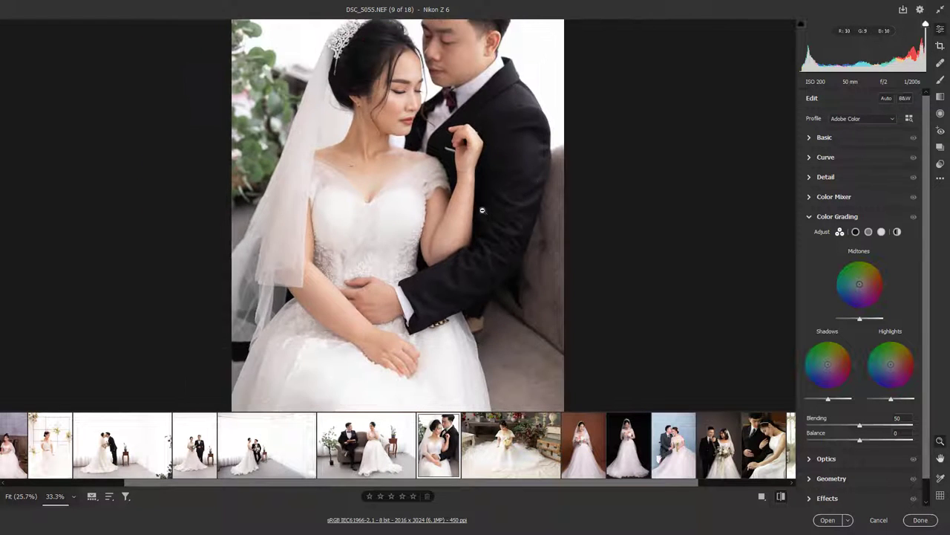
left_click(475, 270, "alt")
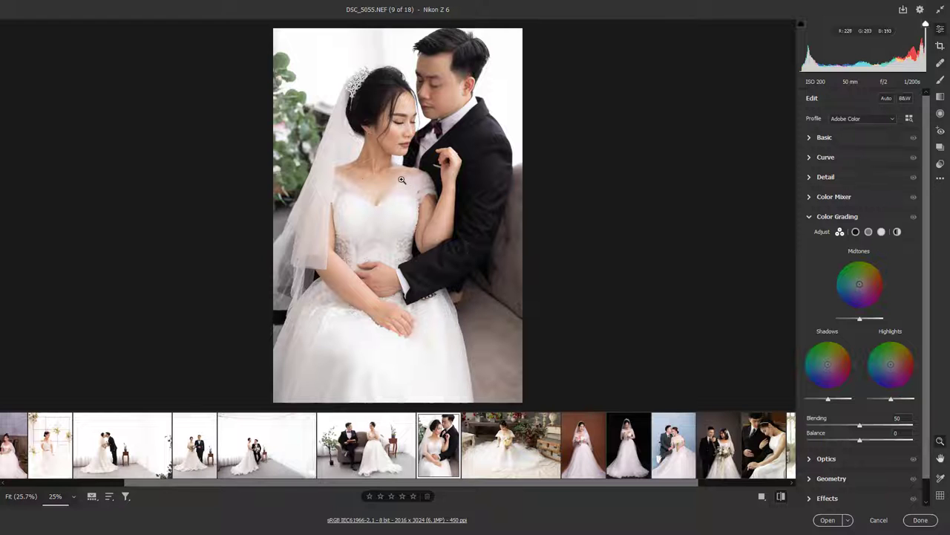
key("ctrl+plus")
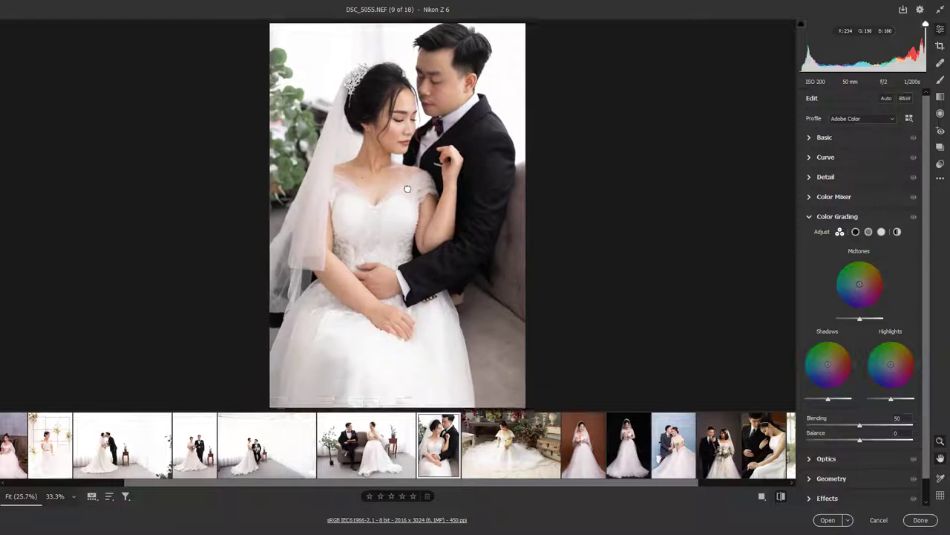
left_click_drag(451, 128, 454, 159)
key("ctrl+plus")
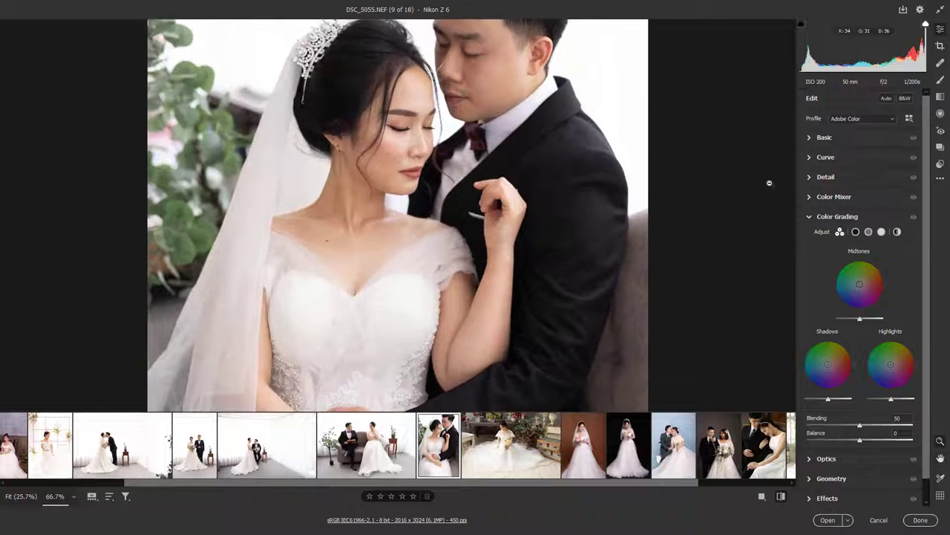
key("ctrl+plus")
key("ctrl+plus")
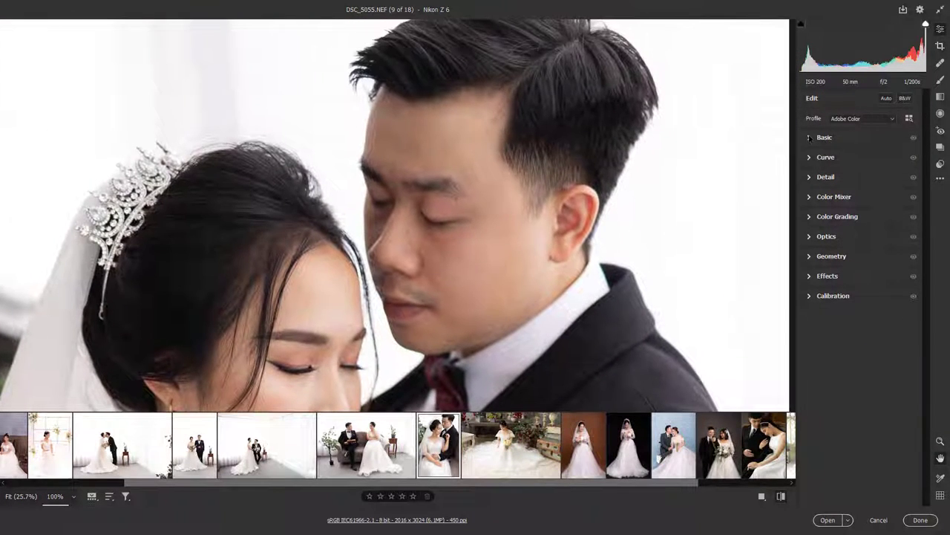
Expand the Basic panel and raise Contrast to +8, checking the faces close up.
left_click(809, 137)
key("ctrl+minus")
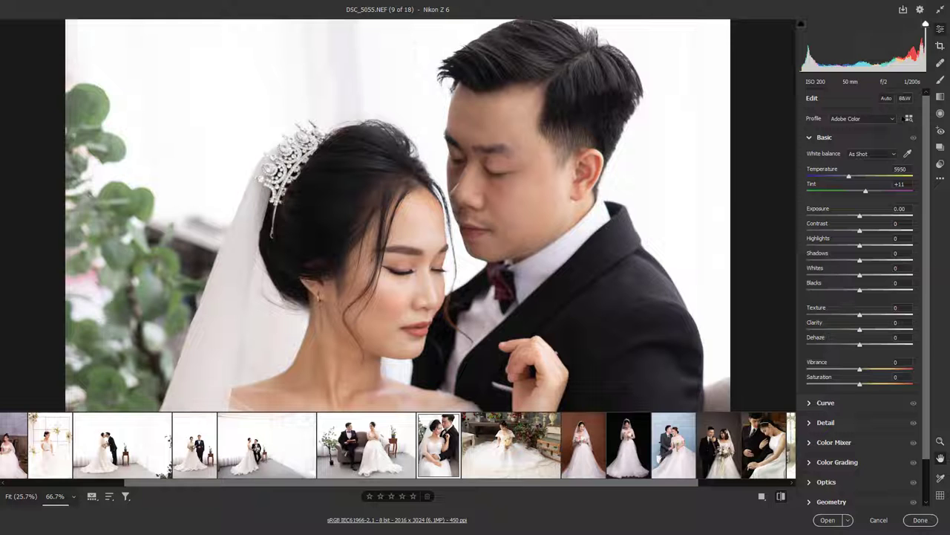
key("z")
key("ctrl+plus")
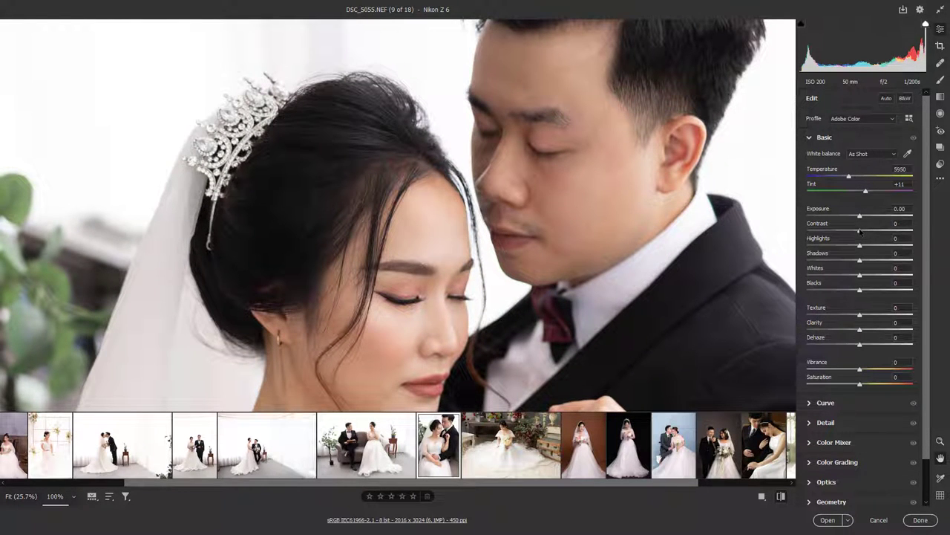
key("ctrl+minus")
left_click_drag(860, 231, 864, 231)
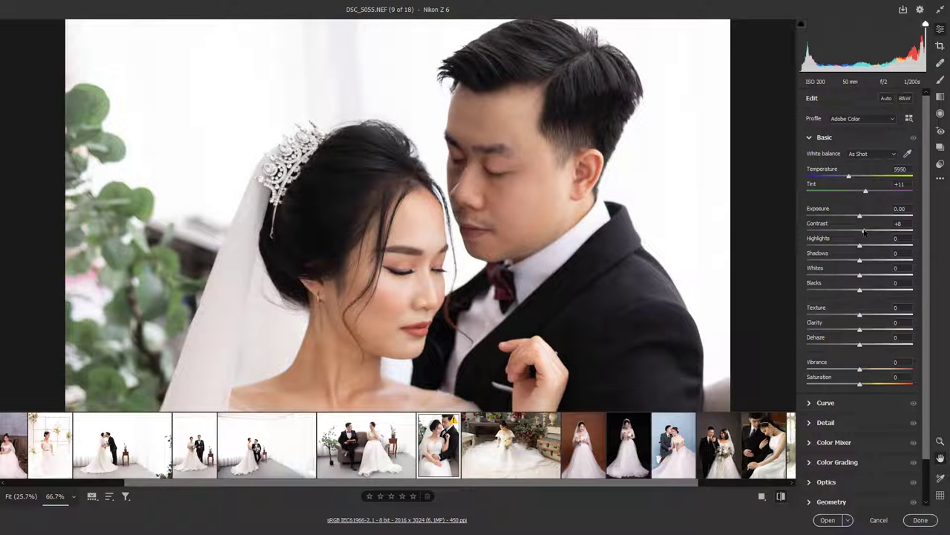
key("ctrl+plus")
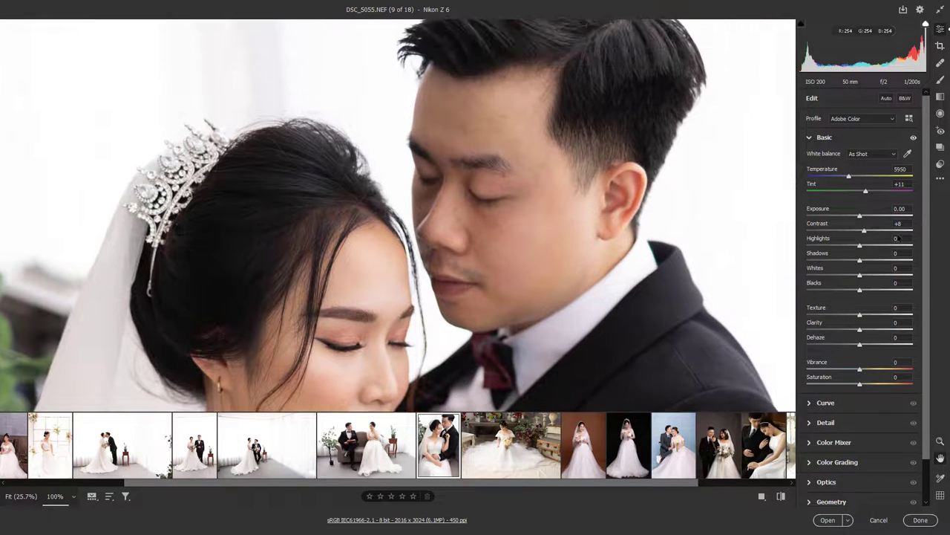
key("ctrl+minus")
key("ctrl+minus")
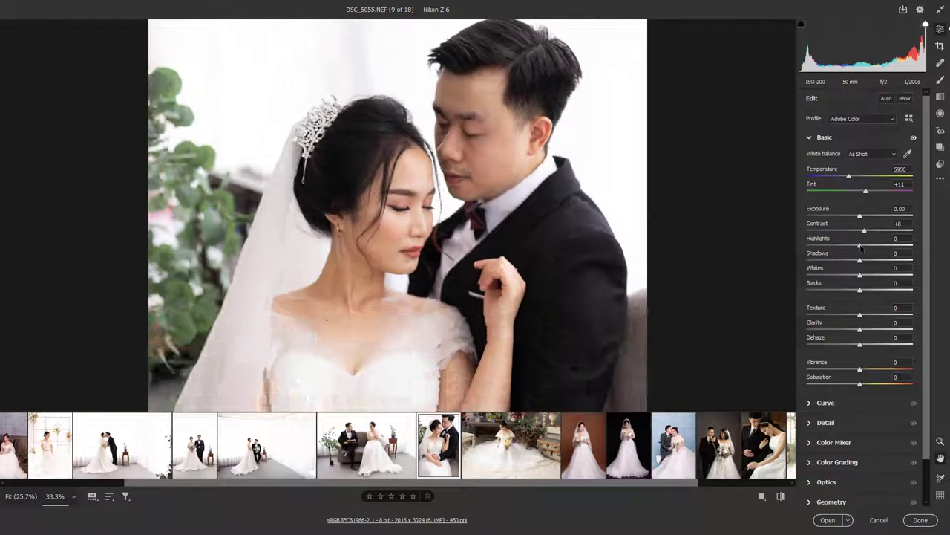
key("ctrl+minus")
key("ctrl+plus")
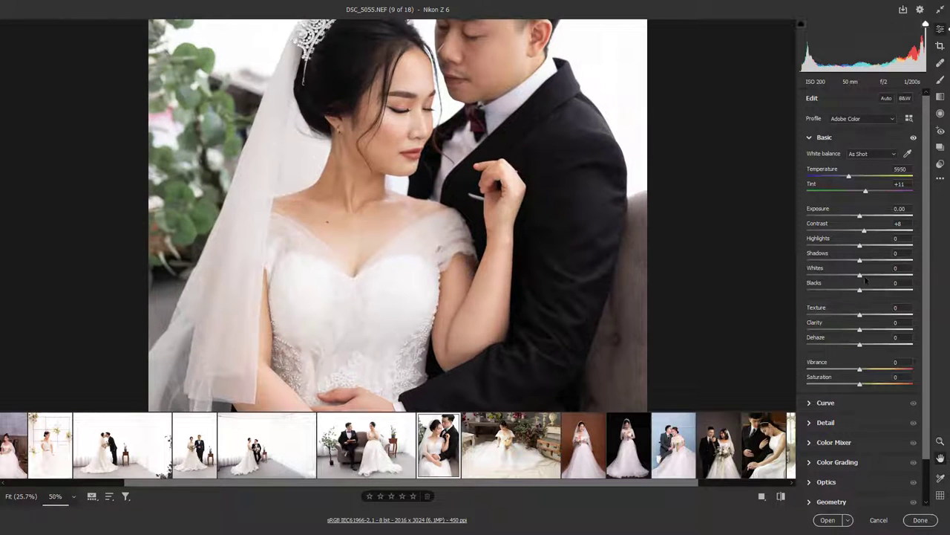
Drop Highlights to -71 and zoom in on the bride's dress to check the detail.
mouse_move(861, 246)
left_mouse_down()
mouse_move(792, 254)
mouse_move(843, 251)
mouse_move(822, 254)
left_mouse_up()
key("ctrl+minus")
key("ctrl+minus")
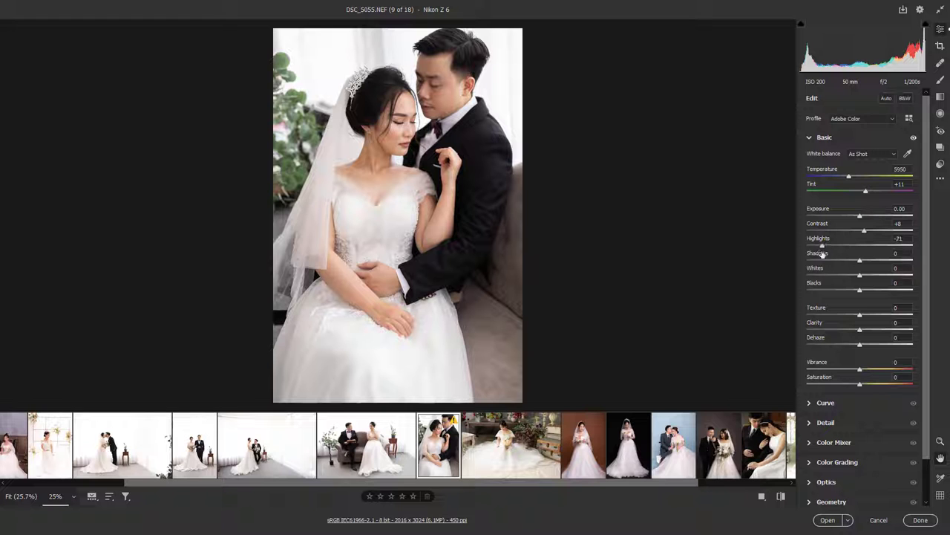
key("ctrl+plus")
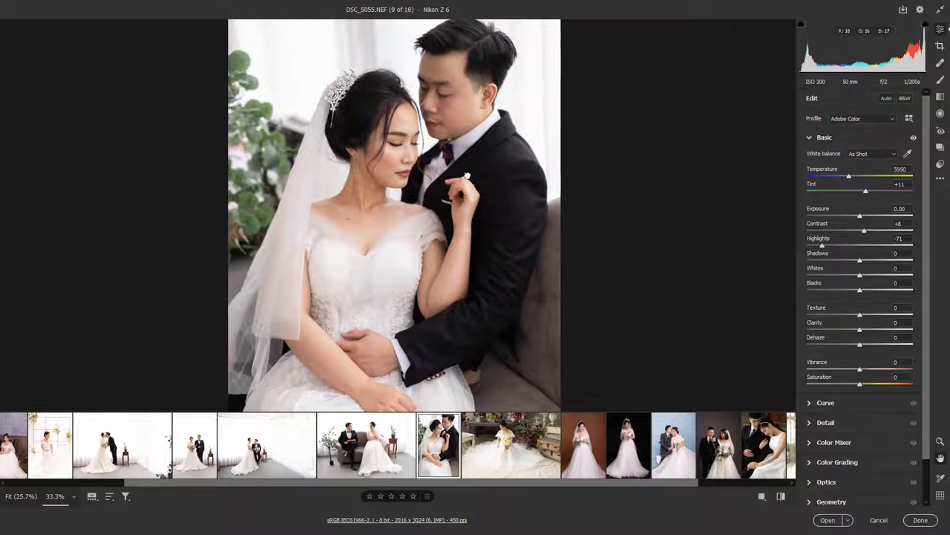
key("ctrl+plus")
key("ctrl+plus")
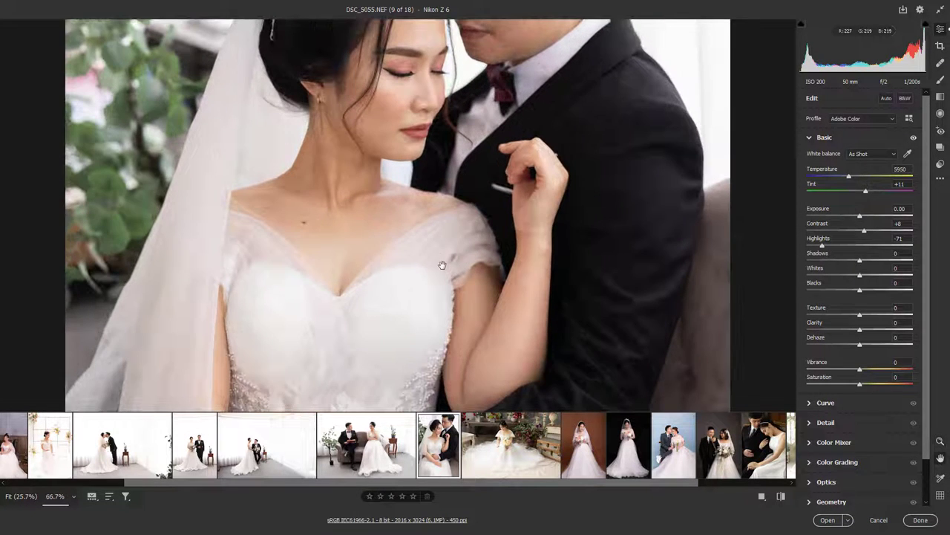
key("ctrl+minus")
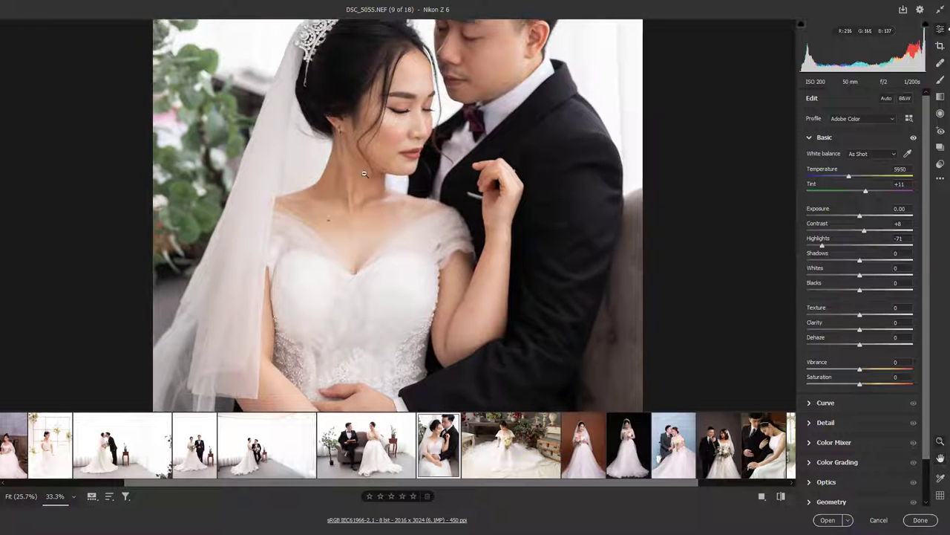
key("ctrl+minus")
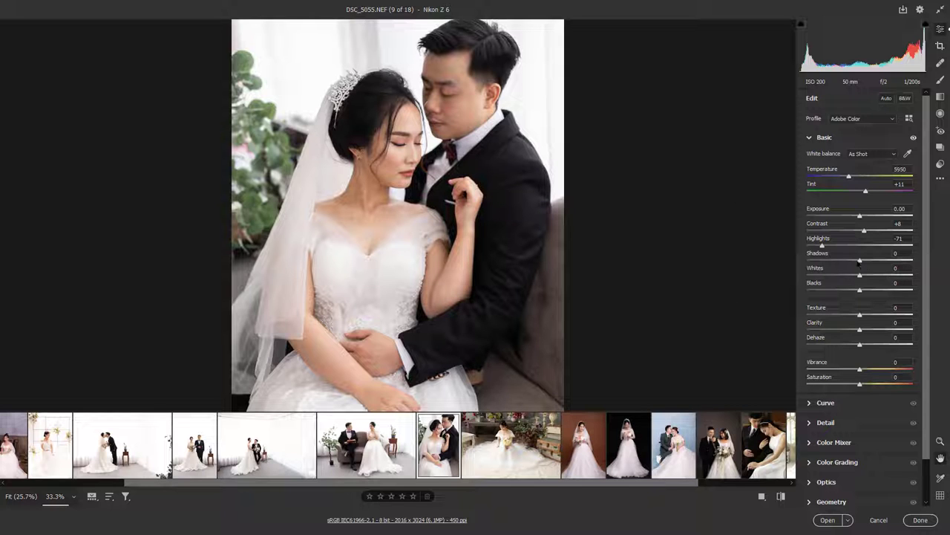
Lift Shadows to +28, then ease them back to +25 while inspecting the suit and dress.
left_click_drag(865, 260, 874, 265)
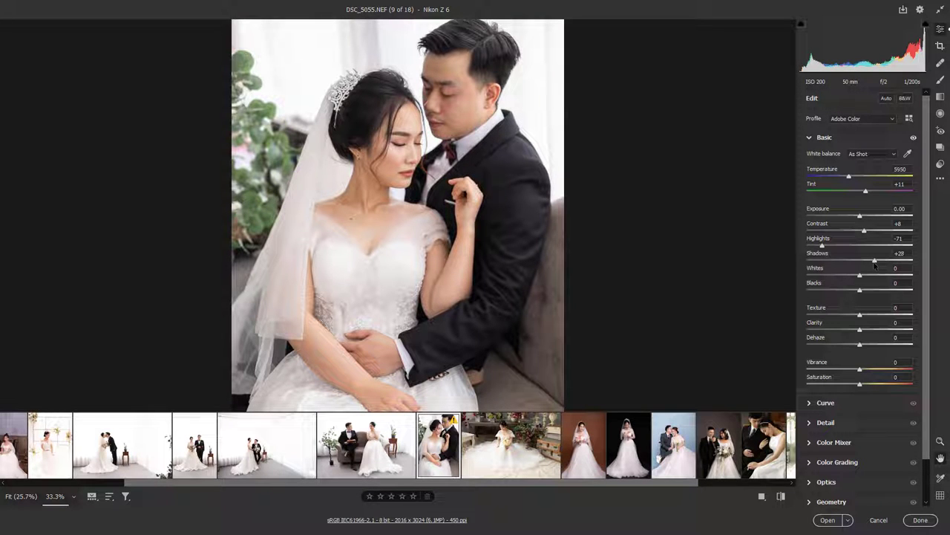
left_click(523, 242)
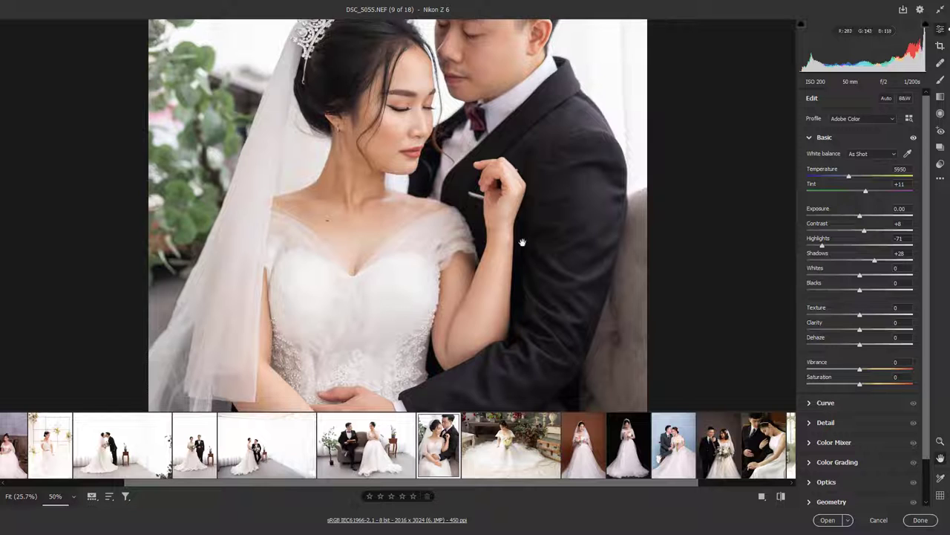
left_click(453, 270, "alt")
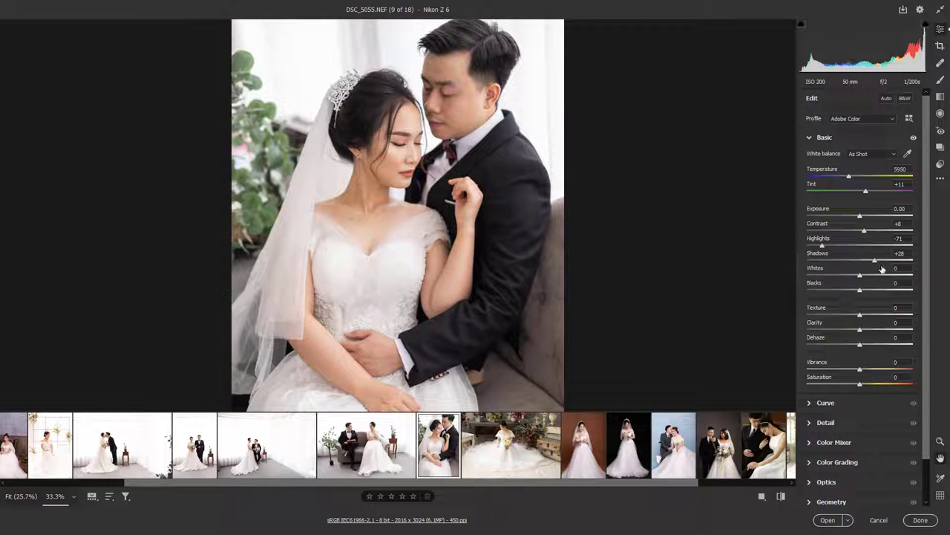
left_click_drag(875, 261, 873, 263)
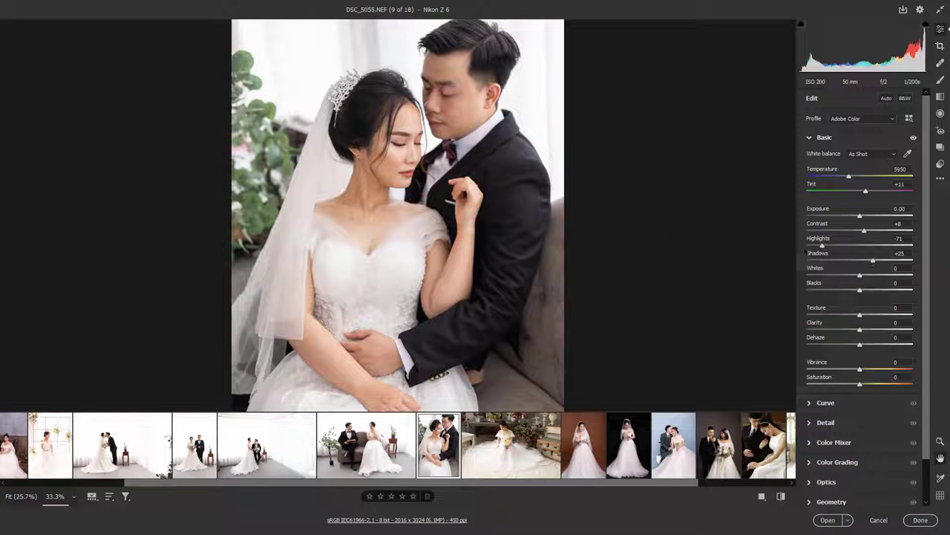
left_click(420, 227)
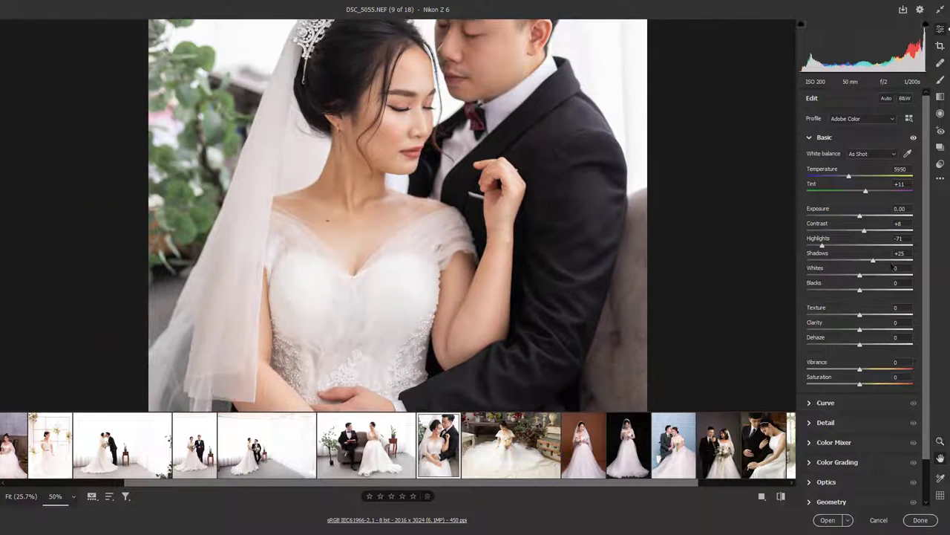
Nudge Whites up to +2 and zoom in close on the bride's eye.
left_click_drag(860, 276, 861, 276)
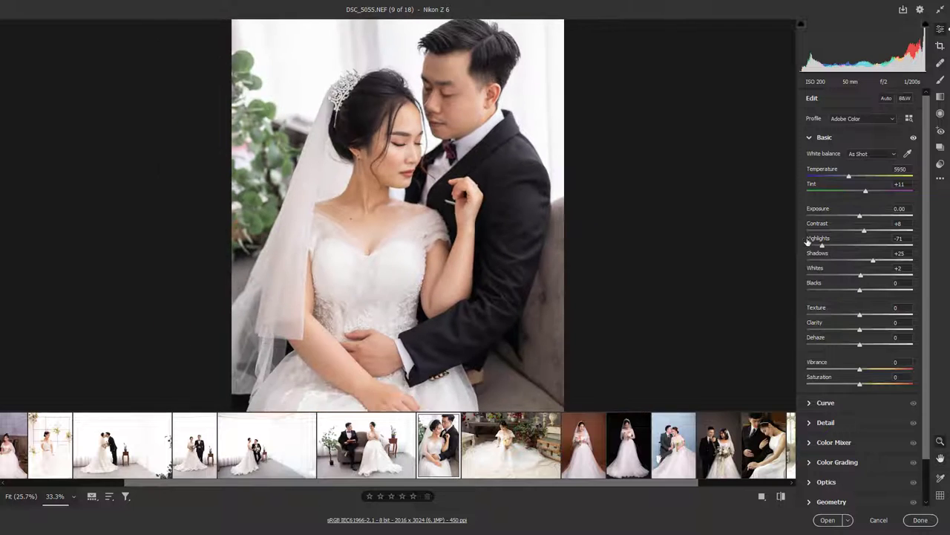
key("ctrl+plus")
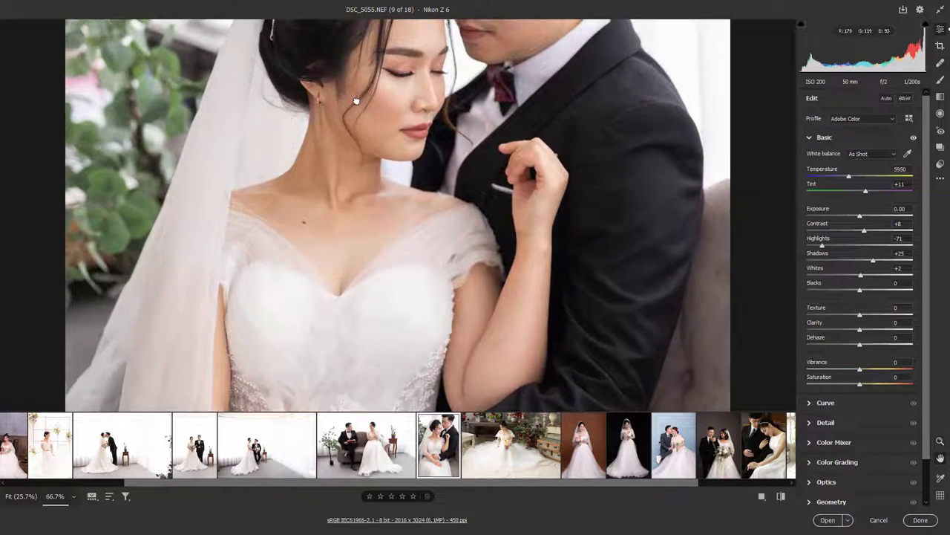
key("ctrl+plus")
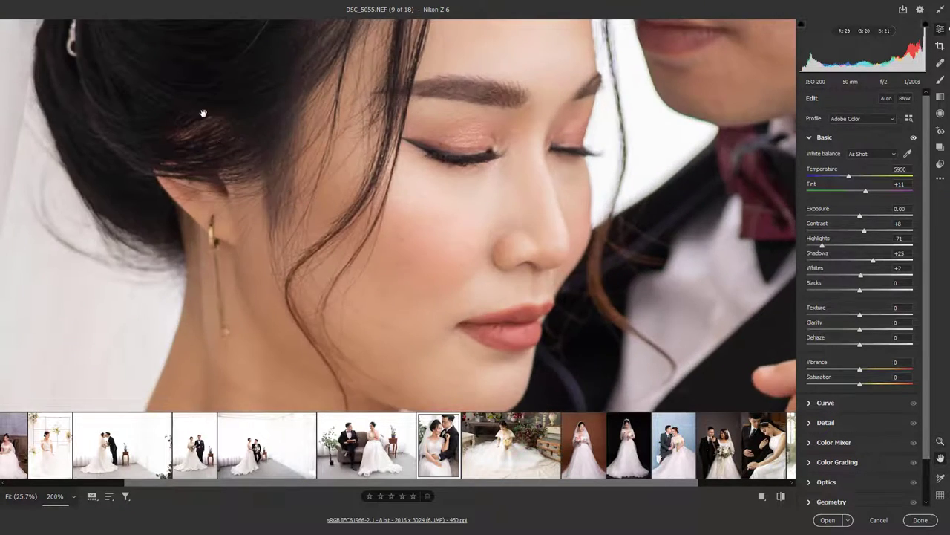
key("ctrl+plus")
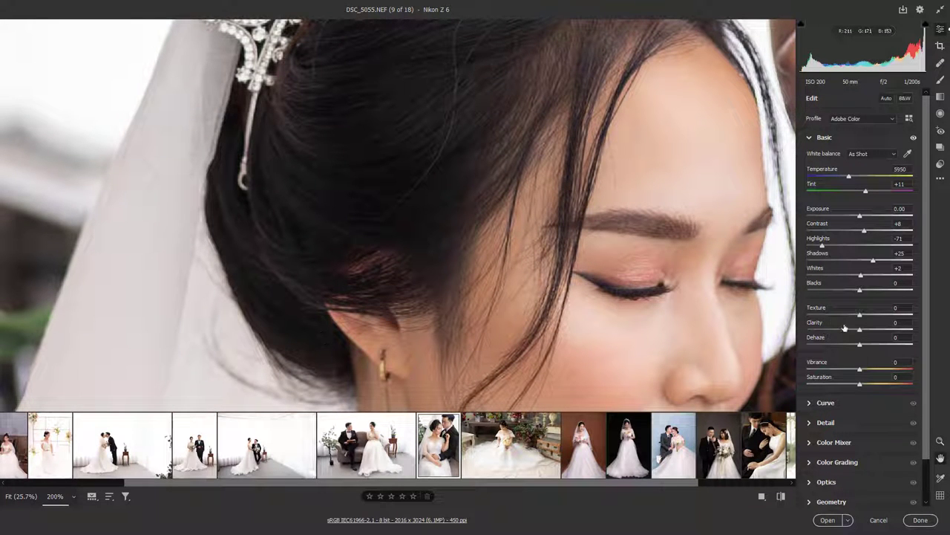
Deepen Blacks to -10 while inspecting the bride's face and nose up close.
left_click_drag(855, 292, 853, 294)
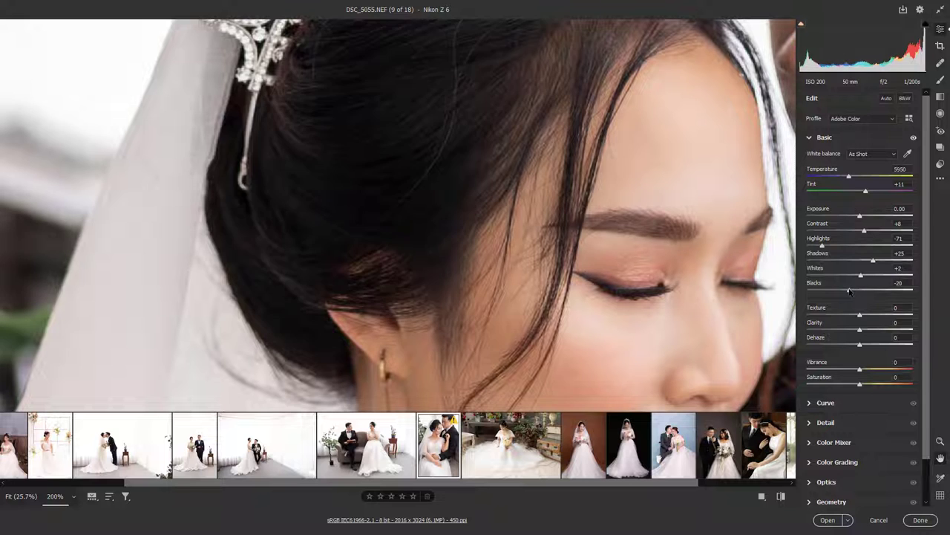
key("ctrl+plus")
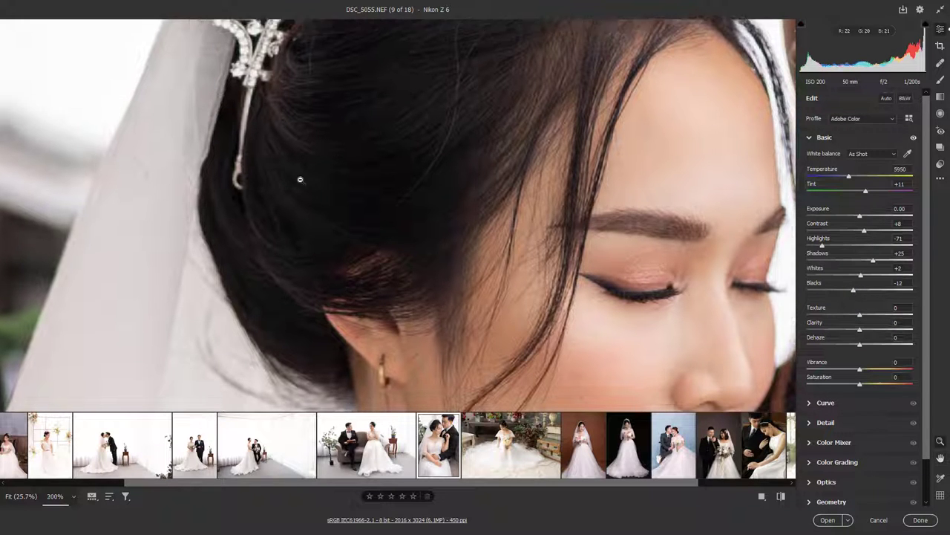
left_click_drag(854, 292, 854, 293)
key("ctrl+minus")
key("ctrl+minus")
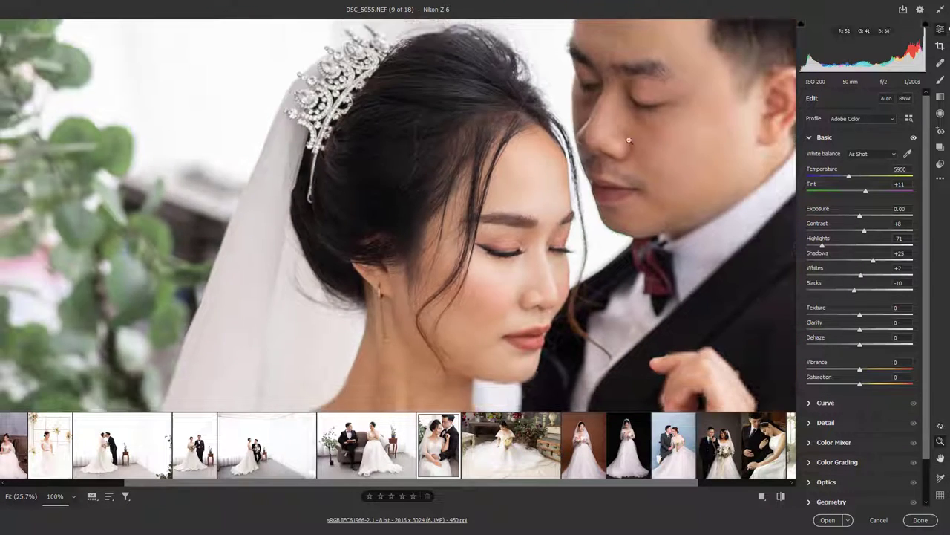
key("ctrl+minus")
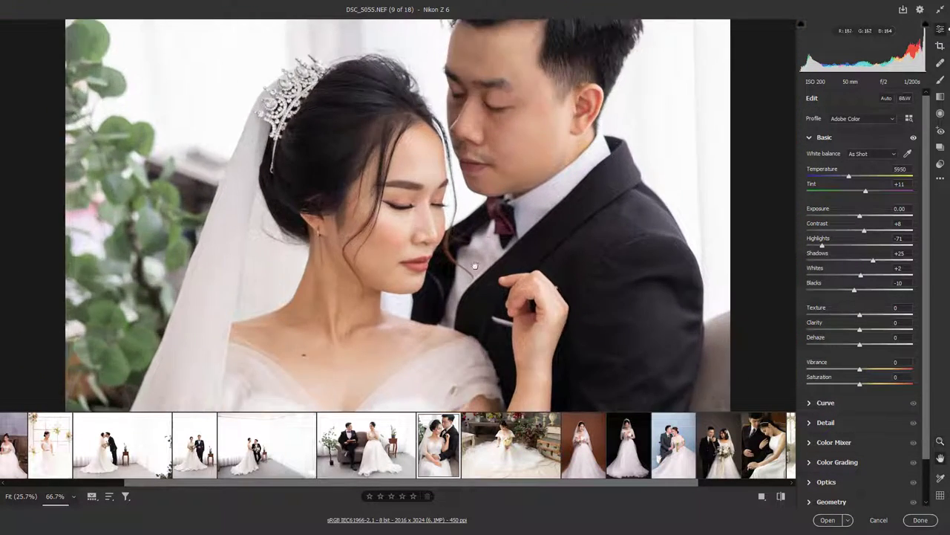
key("ctrl+plus")
key("ctrl+plus")
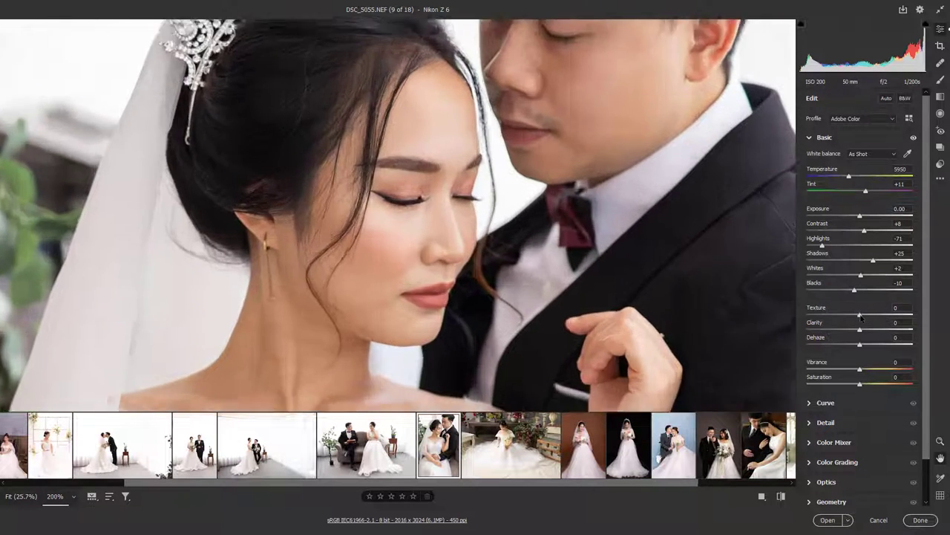
key("ctrl+plus")
key("ctrl+plus")
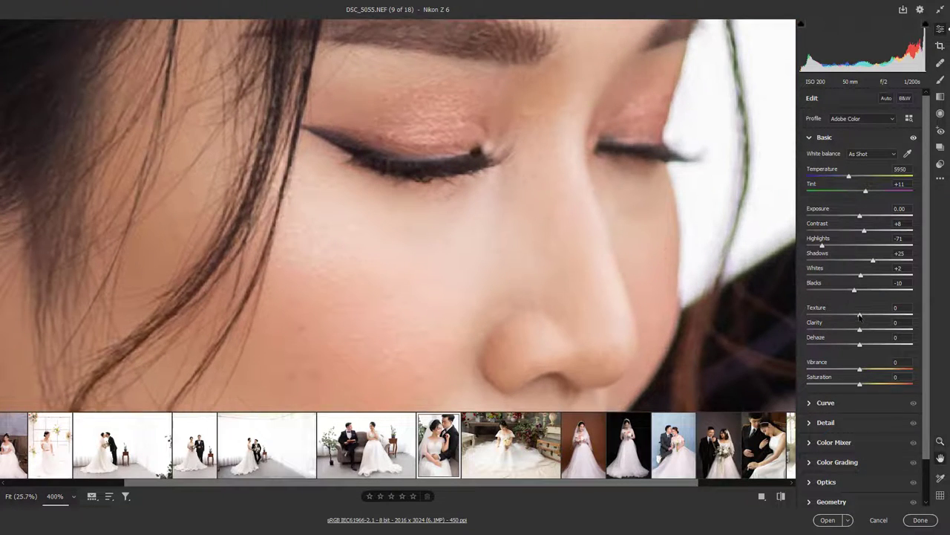
Raise Texture to +14, then zoom out to review the whole couple.
left_click_drag(860, 316, 866, 316)
left_click(424, 219, "alt")
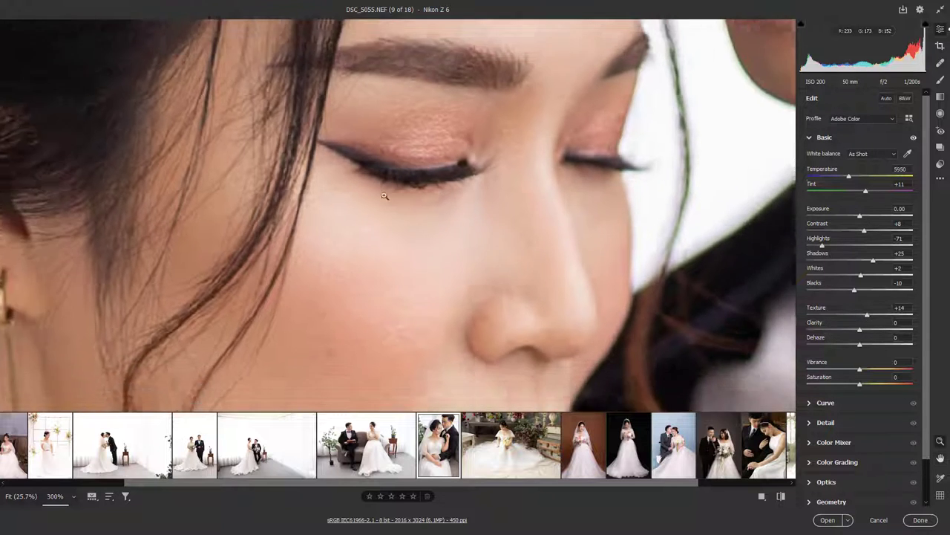
left_click(424, 219, "alt")
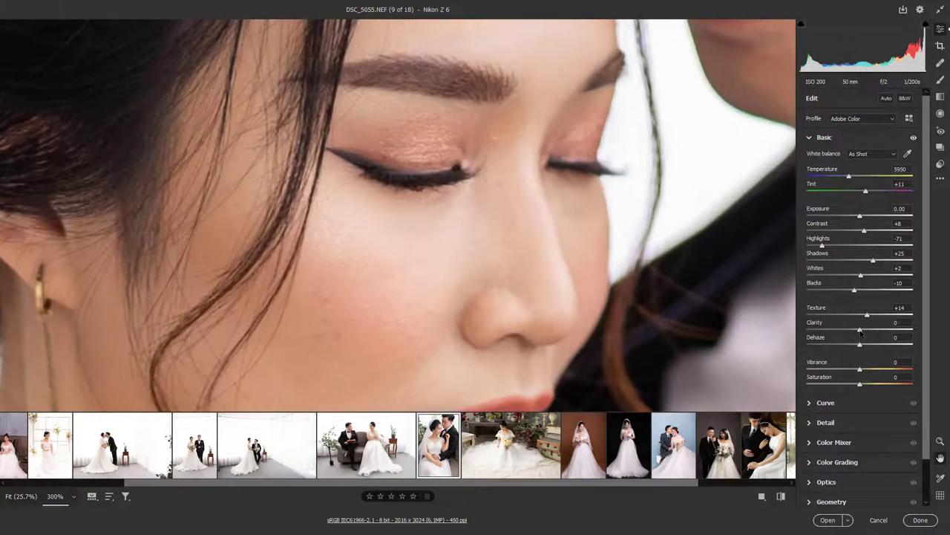
key("ctrl+minus")
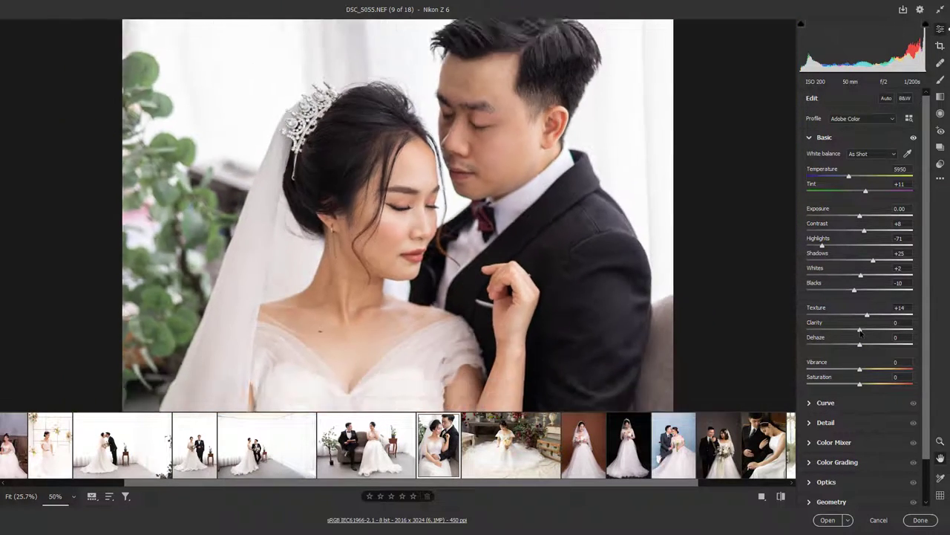
key("ctrl+minus")
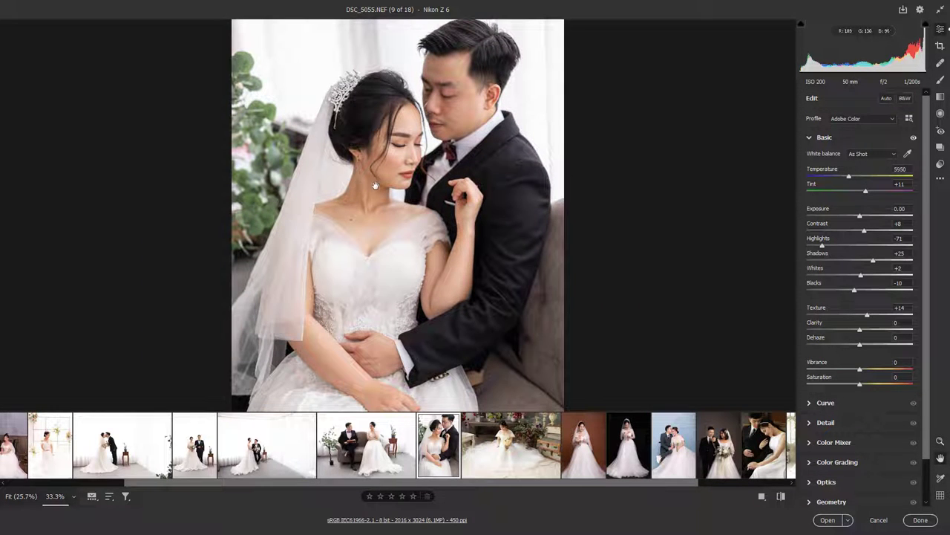
key("ctrl+plus")
key("ctrl+plus")
key("ctrl+plus")
key("ctrl+plus")
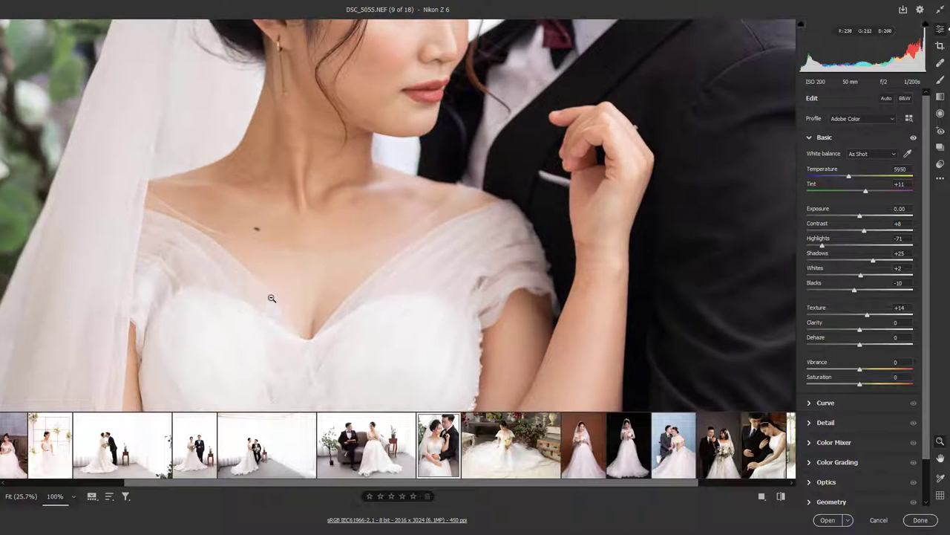
key("ctrl+minus")
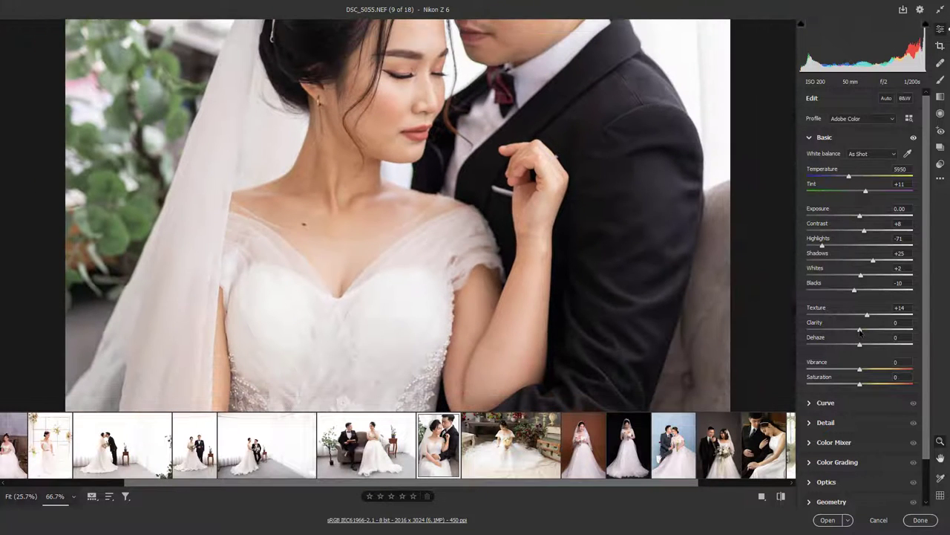
Try Clarity at -100 and -54, then bring it back up toward -10.
left_click_drag(860, 330, 807, 330)
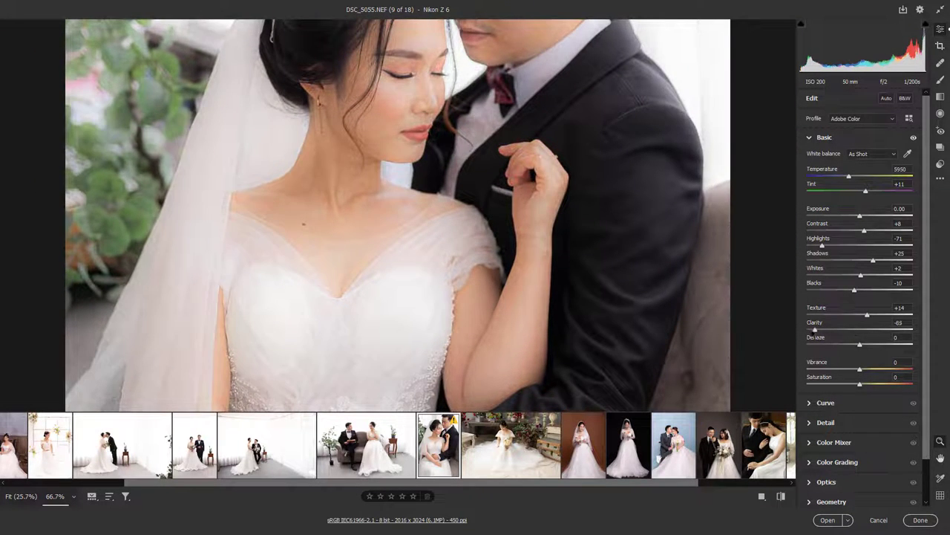
left_click(373, 225, "alt")
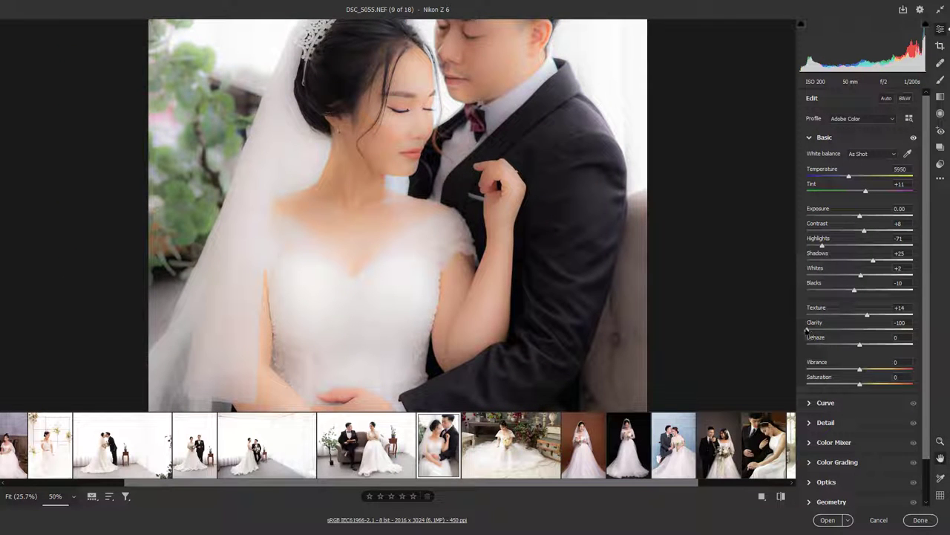
left_click_drag(807, 330, 831, 329)
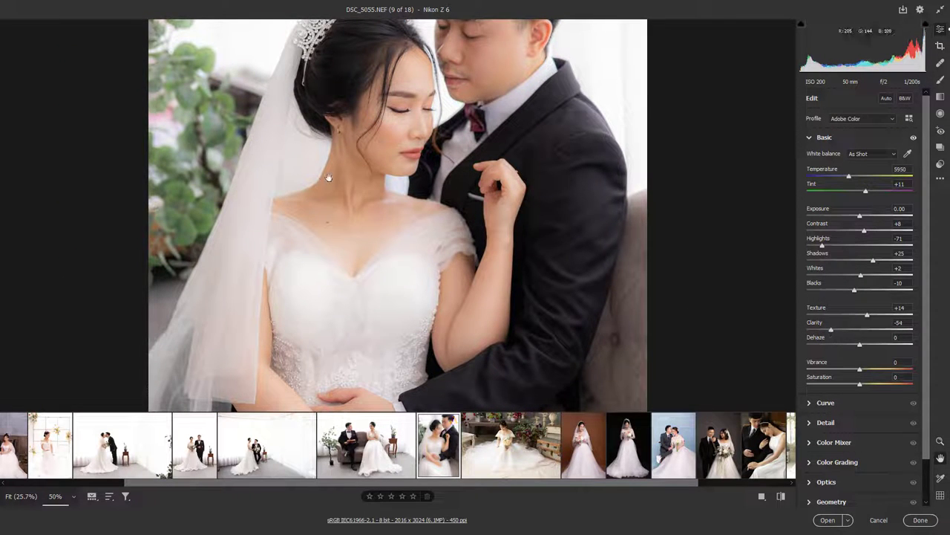
key("ctrl+plus")
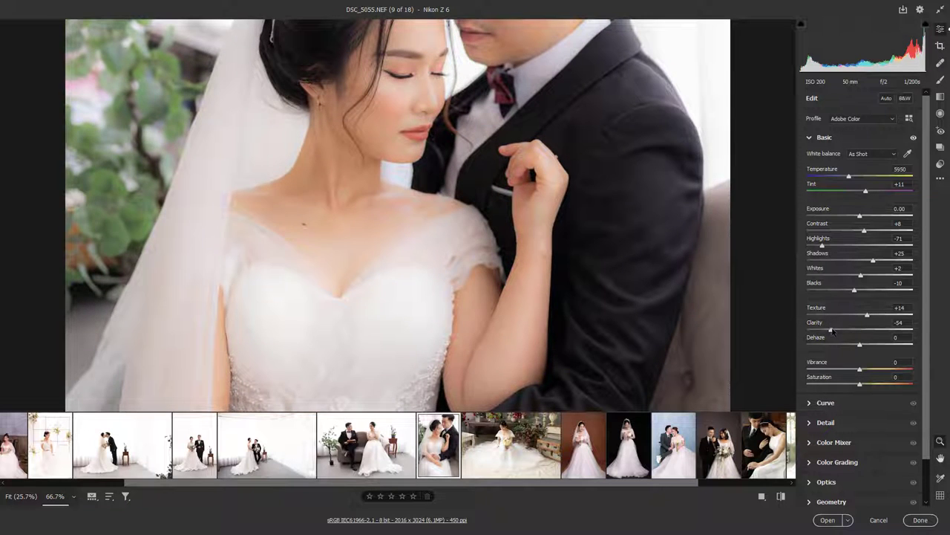
left_click_drag(831, 330, 854, 330)
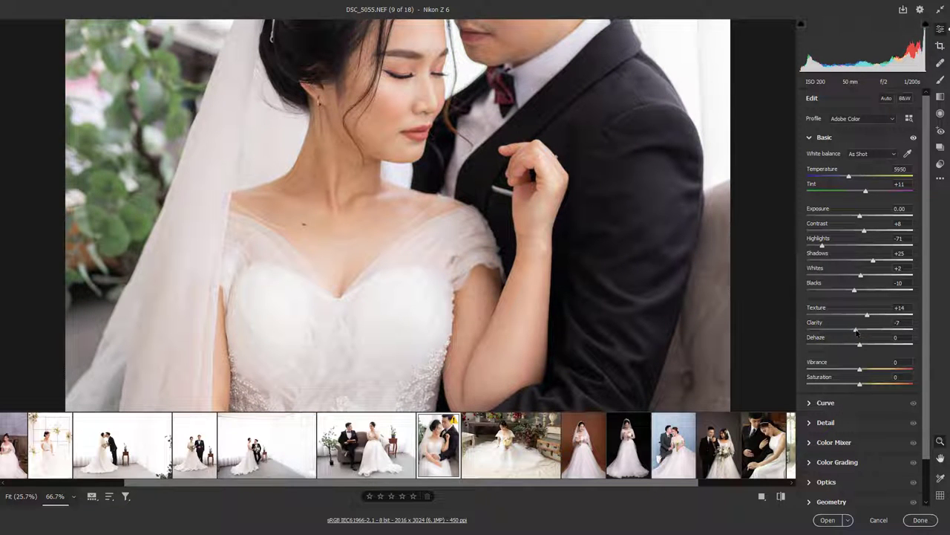
mouse_move(856, 331)
left_mouse_down()
mouse_move(847, 331)
mouse_move(937, 335)
mouse_move(858, 339)
left_mouse_up()
Settle Clarity at -6 and compare the result at several zoom levels.
key("ctrl+minus")
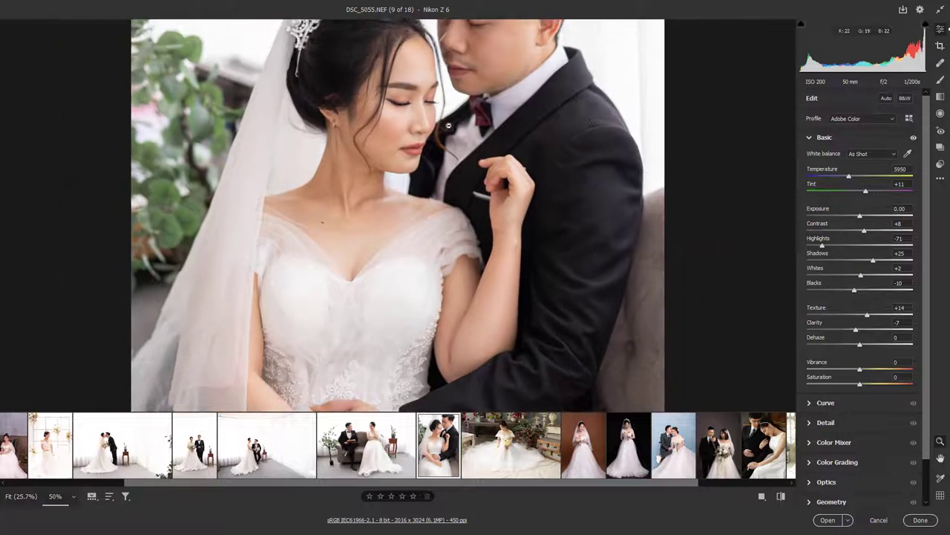
key("ctrl+minus")
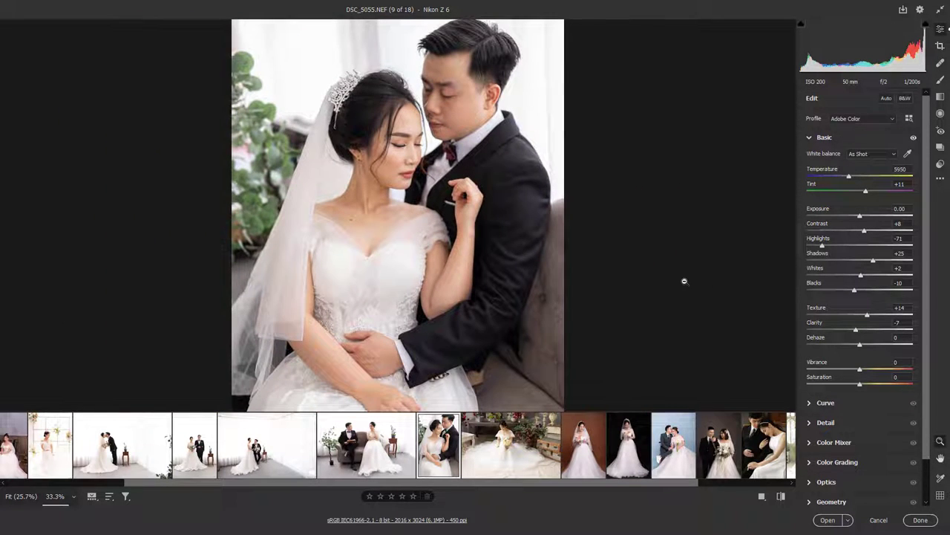
key("ctrl+plus")
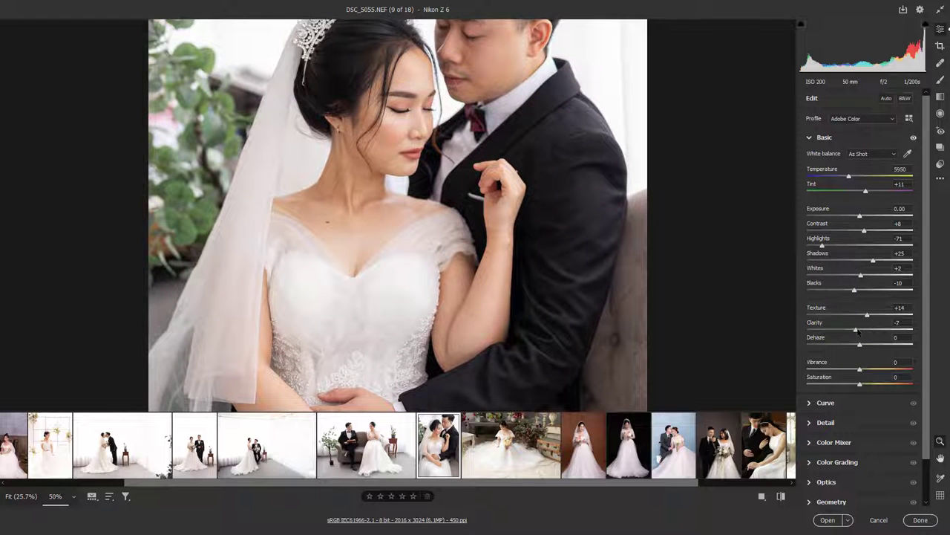
left_click_drag(860, 332, 860, 332)
key("ctrl+minus")
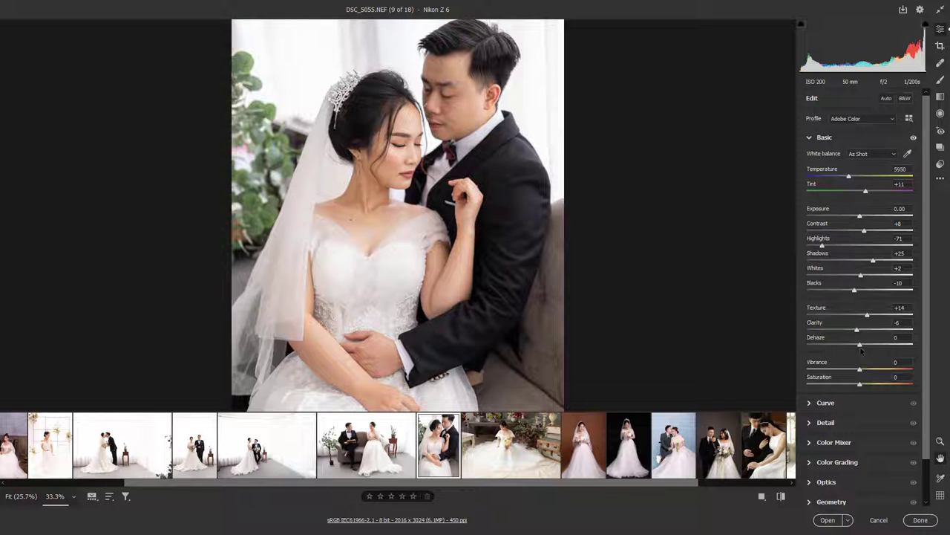
key("ctrl+plus")
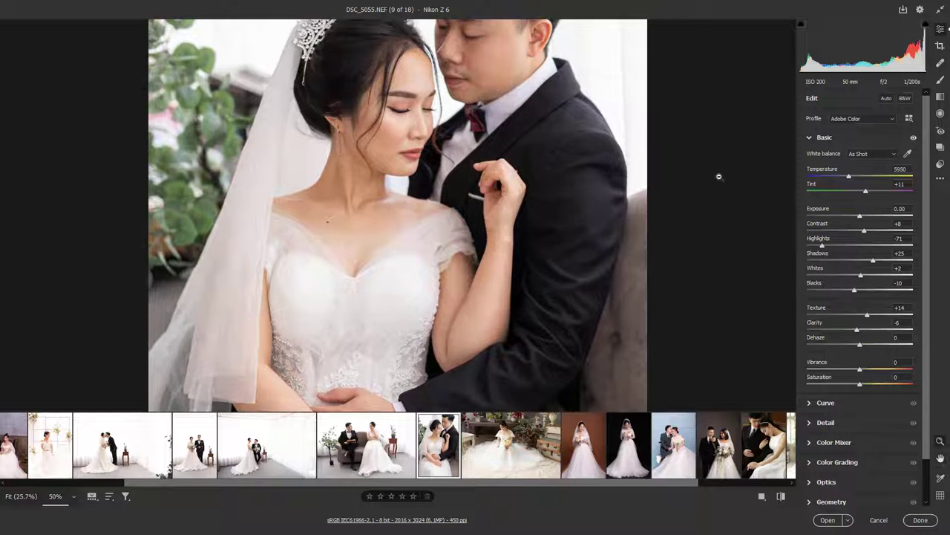
key("ctrl+plus")
key("ctrl+minus")
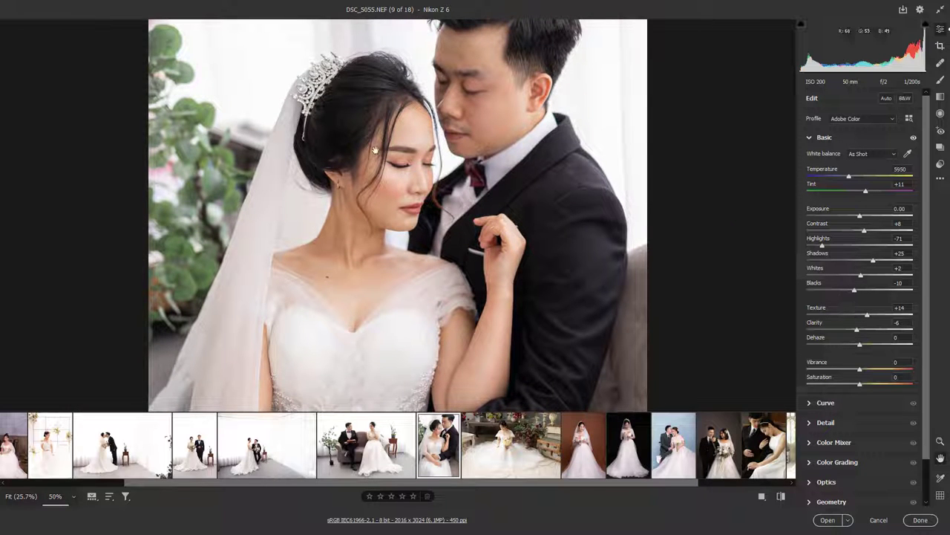
key("ctrl+minus")
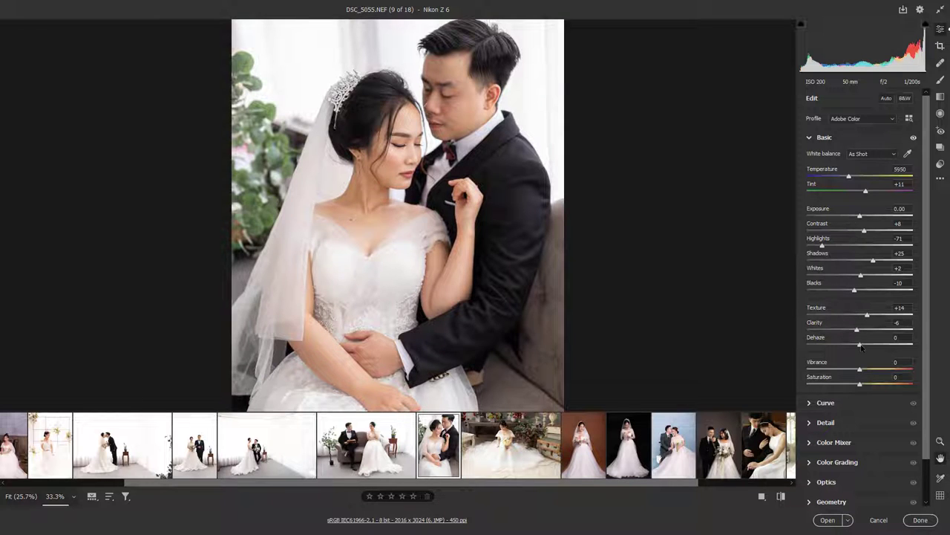
key("ctrl+plus")
key("ctrl+minus")
Try Dehaze around -15, then -12, checking the bride's face close up.
left_click_drag(859, 345, 853, 346)
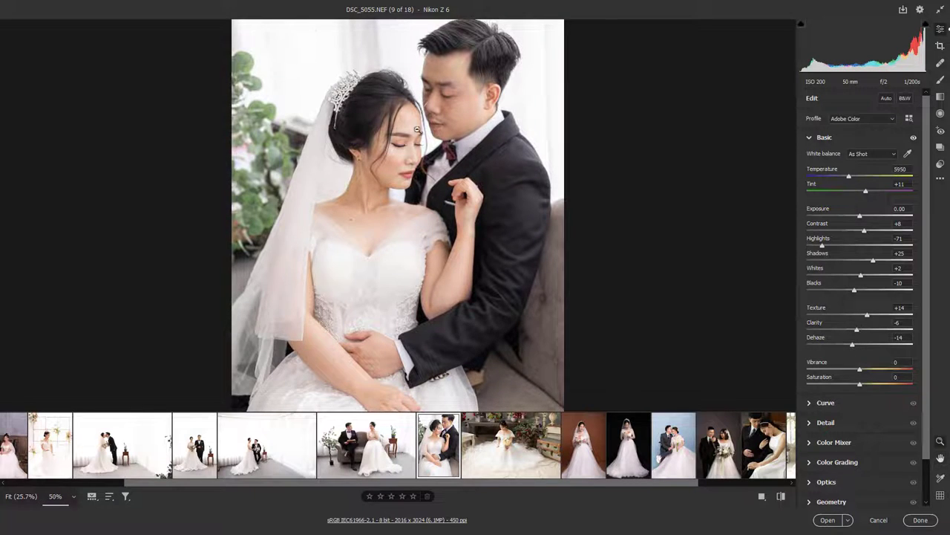
key("ctrl+plus")
key("ctrl+plus")
key("z")
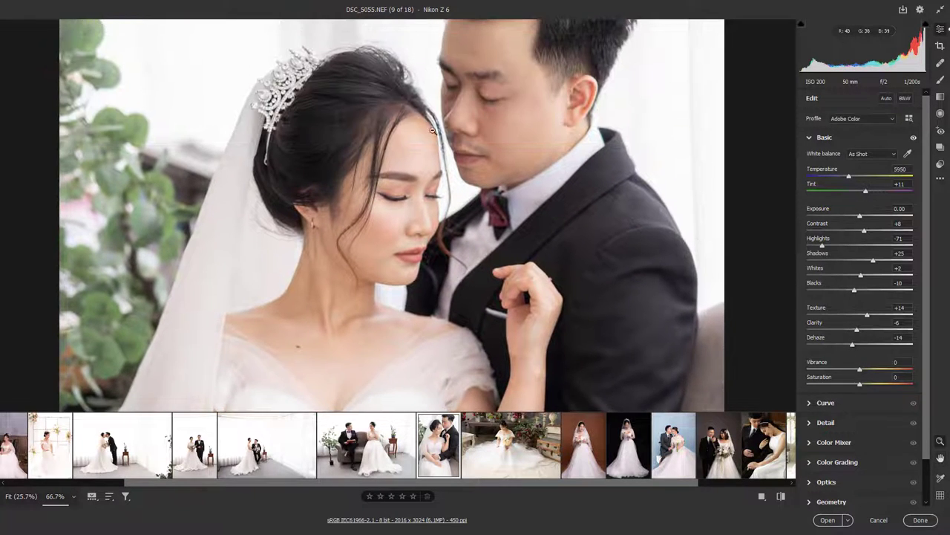
left_click(414, 151)
left_click(414, 151, "alt")
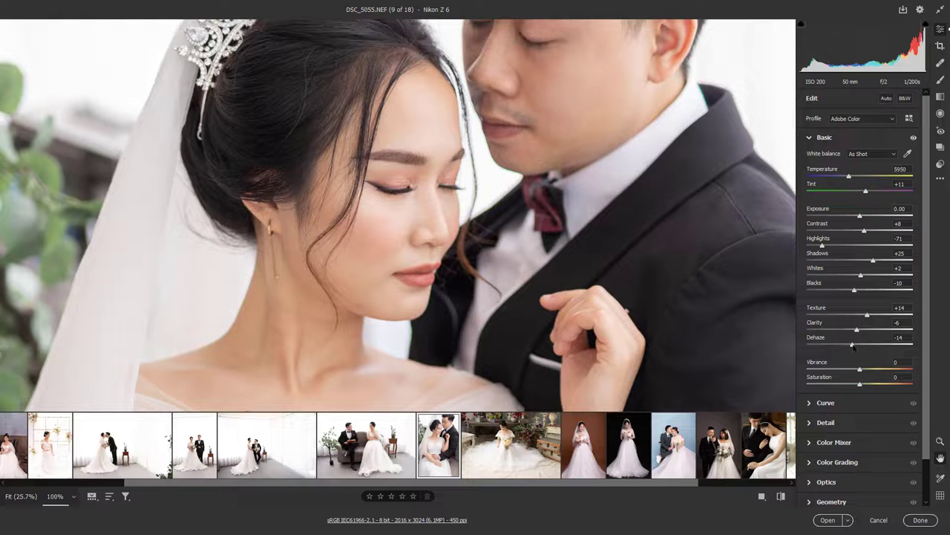
left_click_drag(853, 346, 851, 346)
left_click(385, 154, "alt")
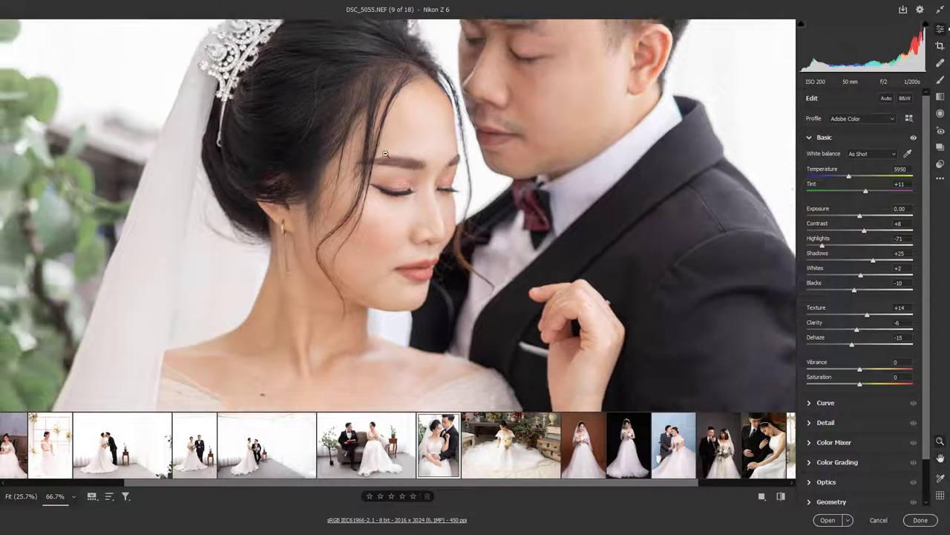
left_click(385, 154, "alt")
left_click(386, 154, "alt")
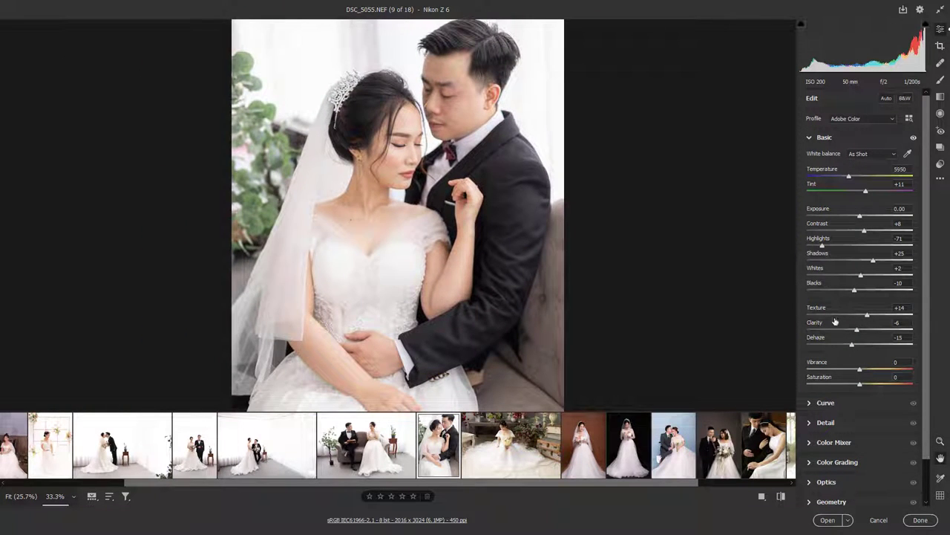
left_click_drag(852, 346, 855, 346)
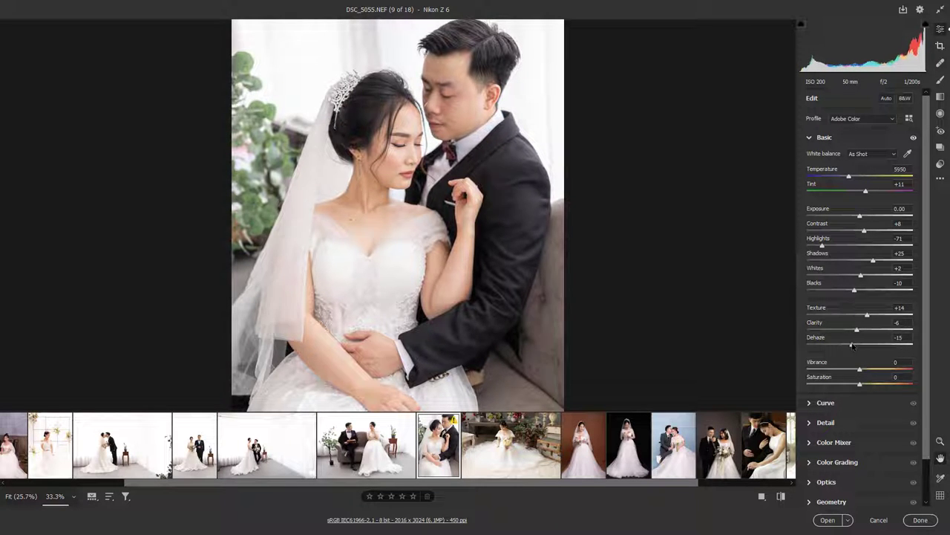
Push Dehaze strongly positive, then pull it back down to about -6.
left_click_drag(855, 345, 912, 346)
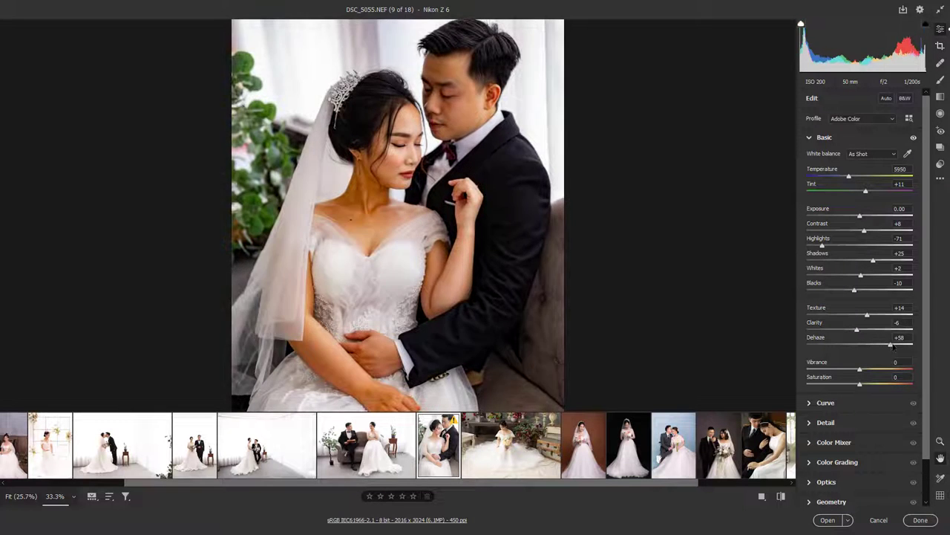
left_click(467, 148)
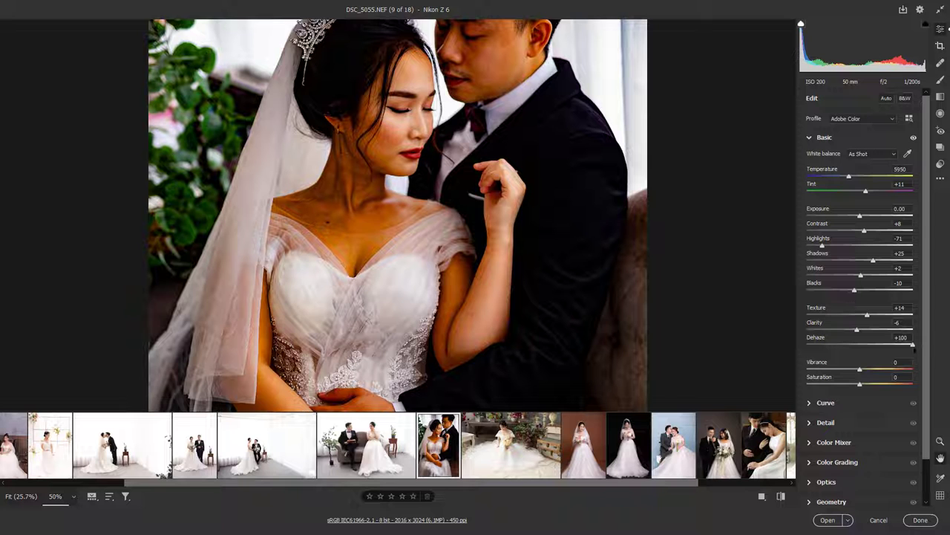
left_click(373, 126, "alt")
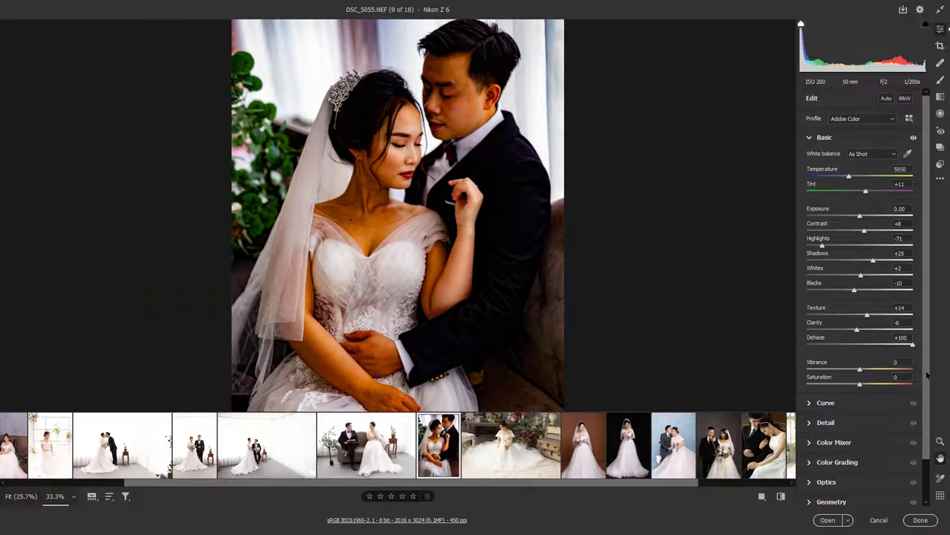
left_click_drag(913, 345, 856, 348)
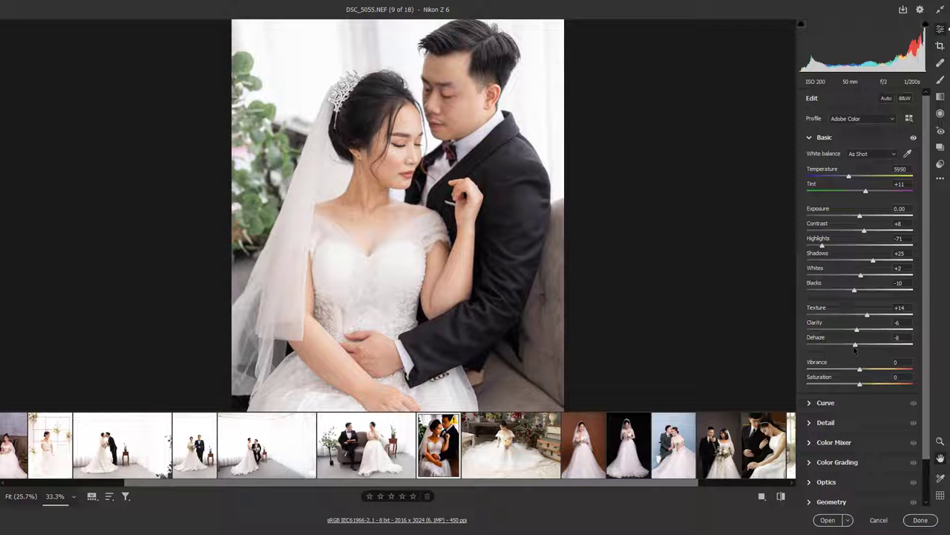
left_click_drag(855, 348, 855, 347)
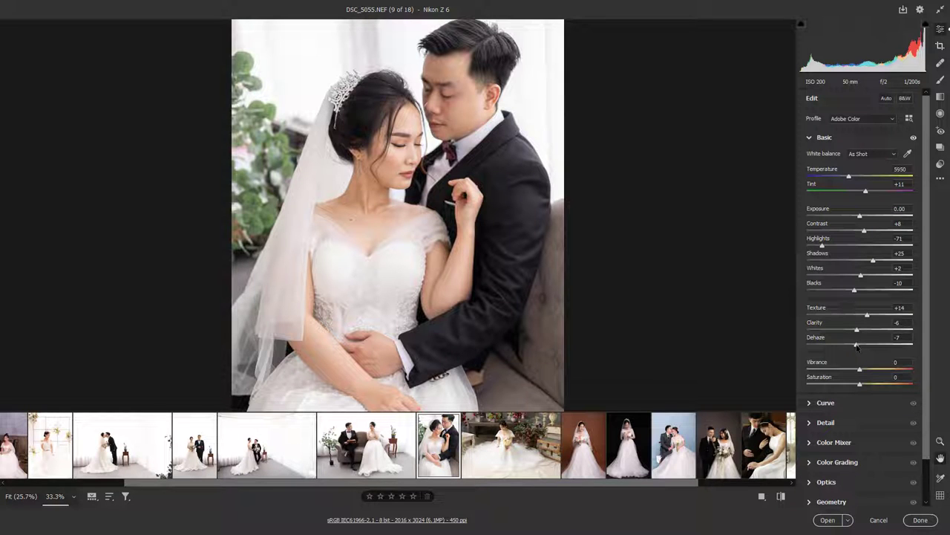
left_click_drag(857, 347, 858, 347)
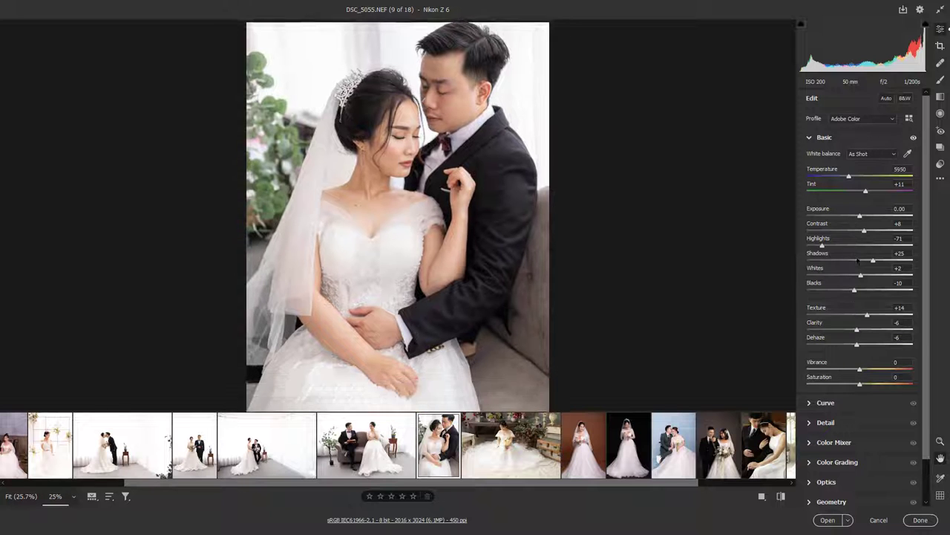
Set Dehaze to -7 and inspect the bride's face at 100%.
left_click(454, 196)
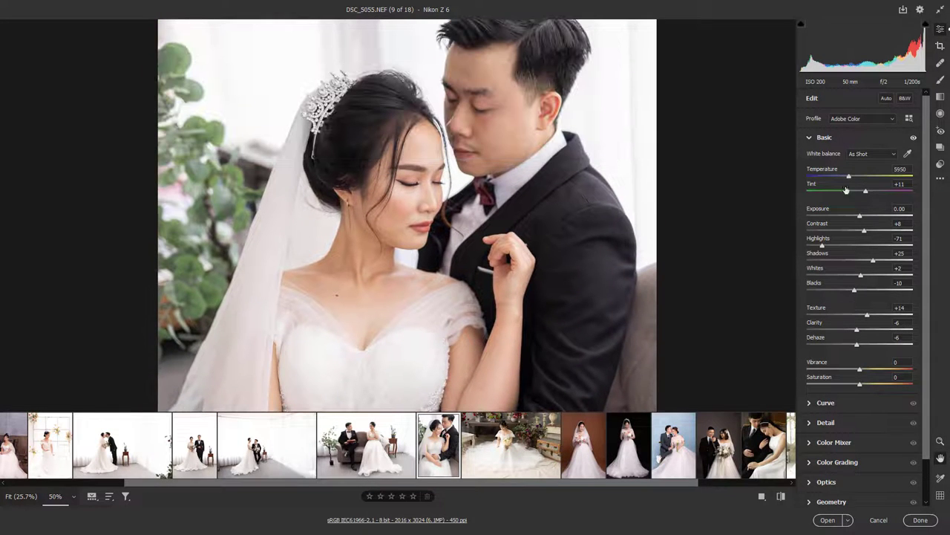
key("ctrl+plus")
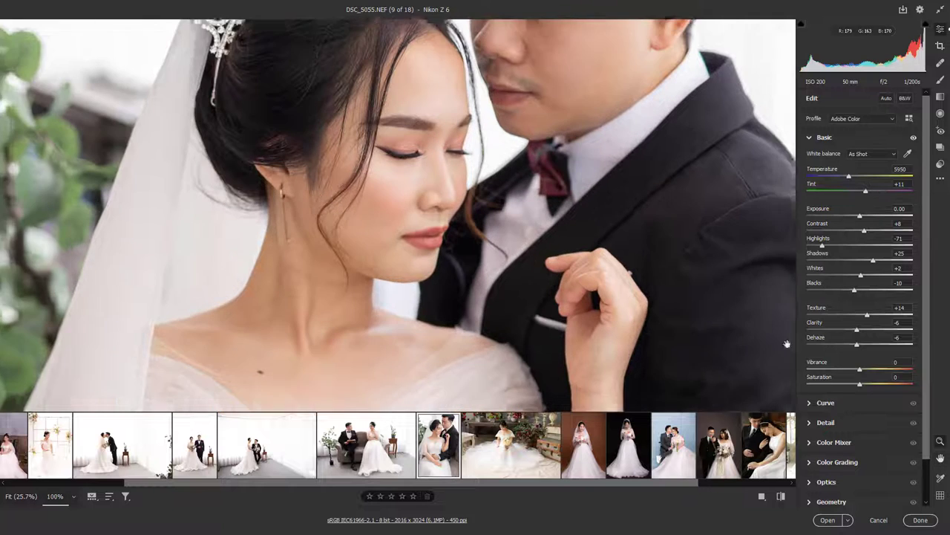
key("ctrl+plus")
left_click(856, 345)
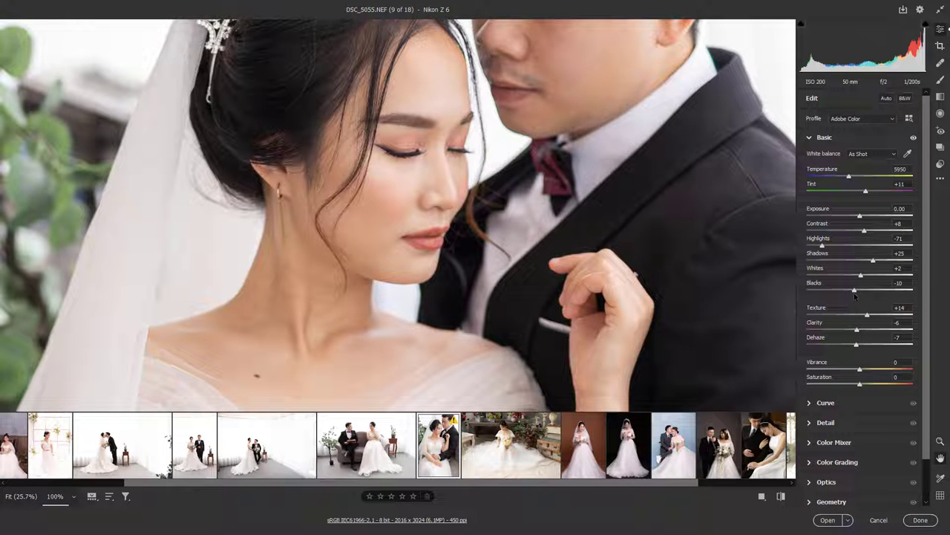
key("ctrl+minus")
key("ctrl+minus")
key("ctrl+minus")
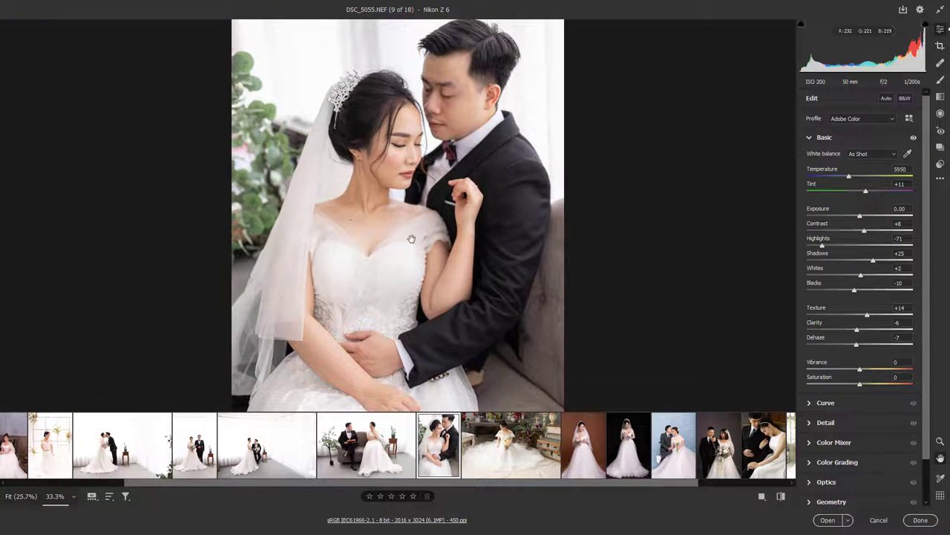
key("ctrl+alt+0")
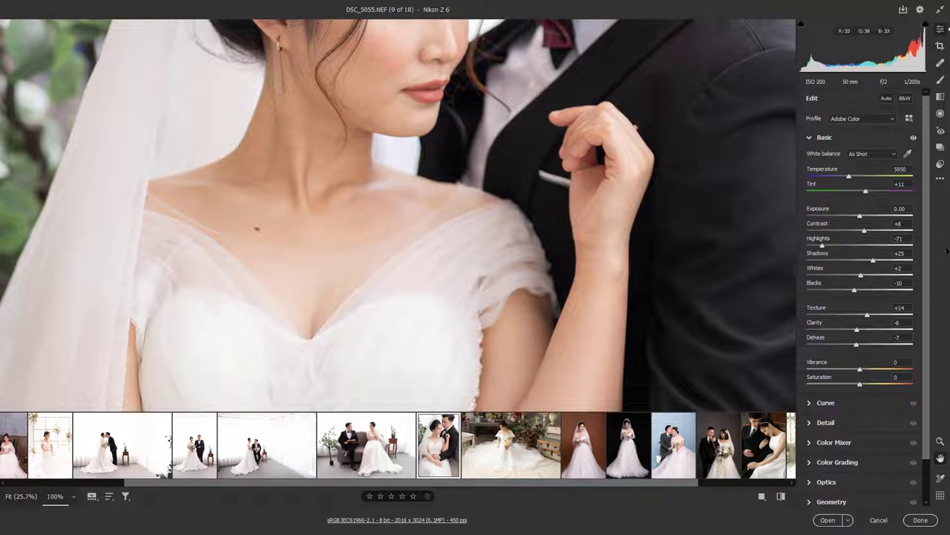
Try Highlights at -100, then settle them at -75, comparing at 25–50% zoom.
left_click_drag(822, 245, 820, 245)
key("ctrl+minus")
key("ctrl+minus")
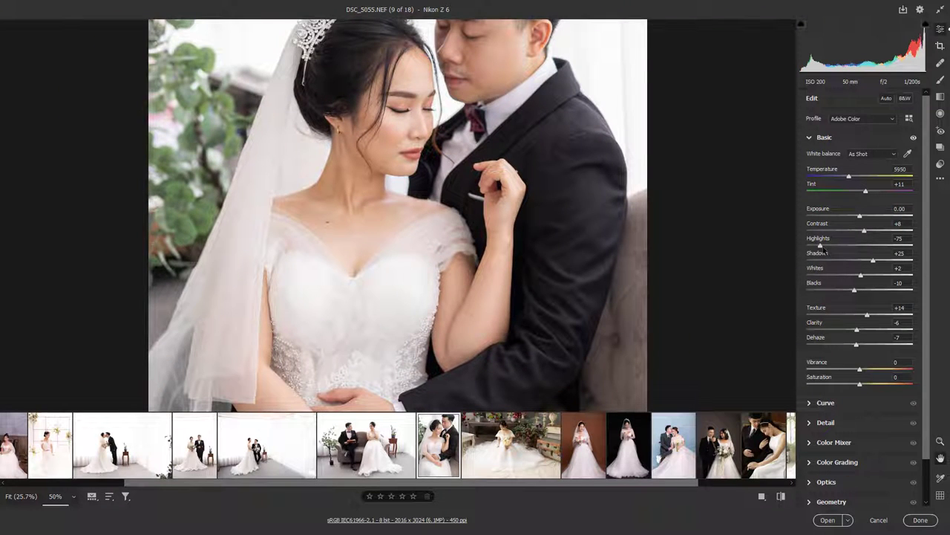
mouse_move(820, 245)
left_mouse_down()
mouse_move(759, 246)
mouse_move(813, 248)
left_mouse_up()
key("ctrl+minus")
key("ctrl+plus")
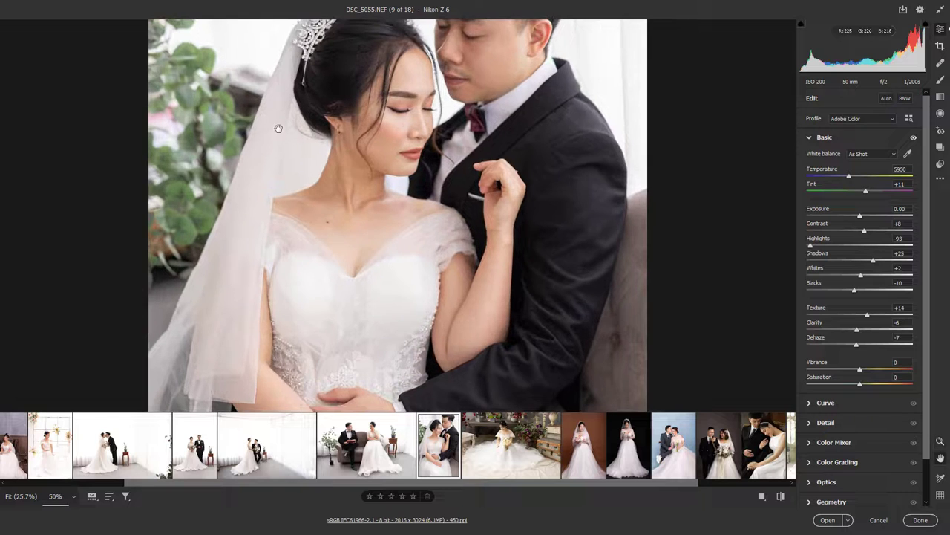
left_click_drag(810, 245, 821, 251)
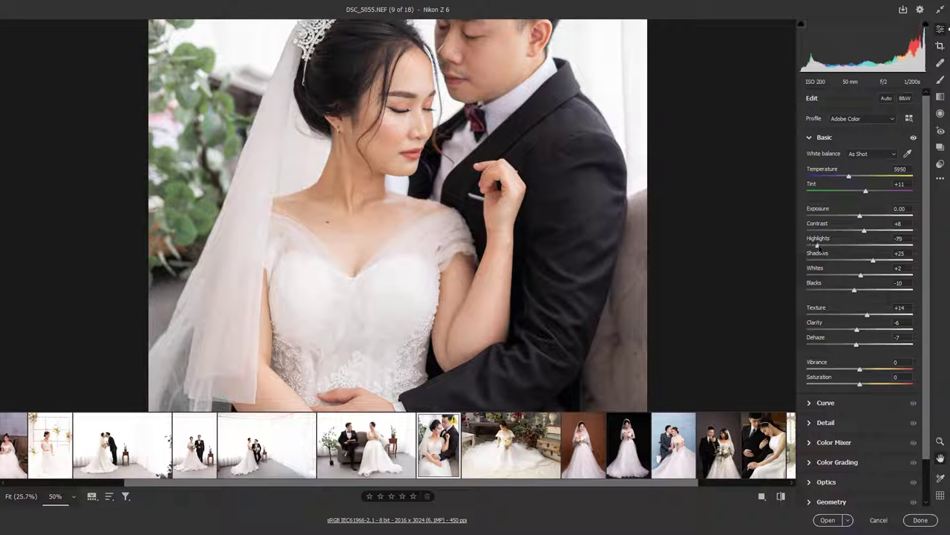
key("ctrl+minus")
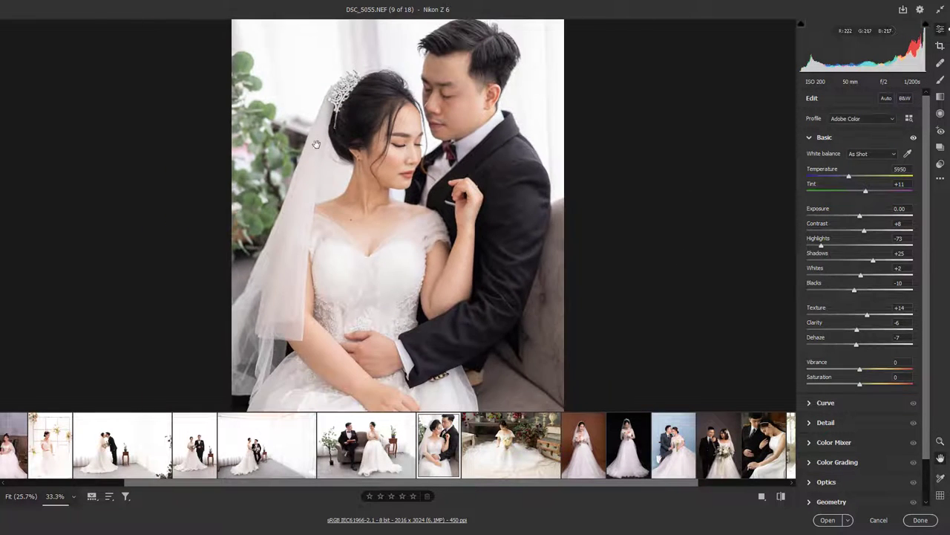
left_click_drag(821, 245, 820, 246)
key("ctrl+minus")
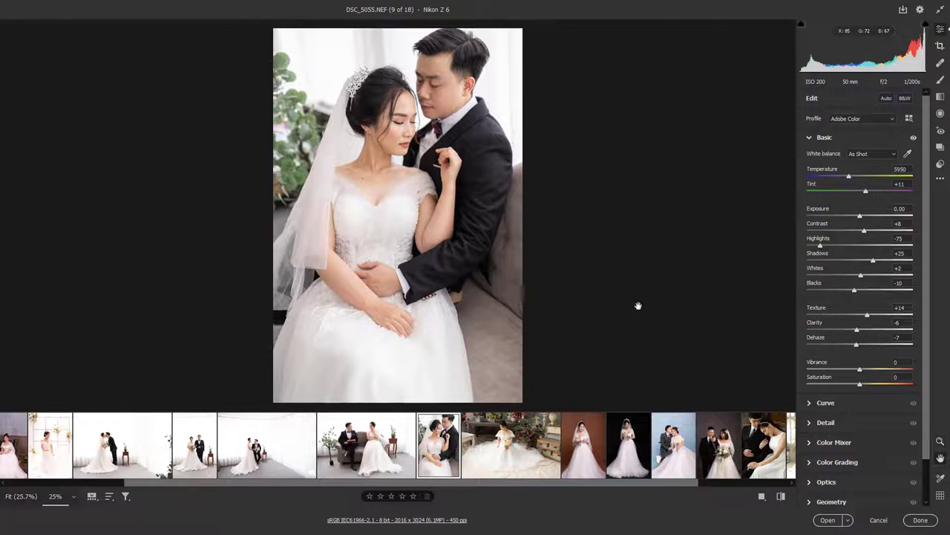
key("ctrl+plus")
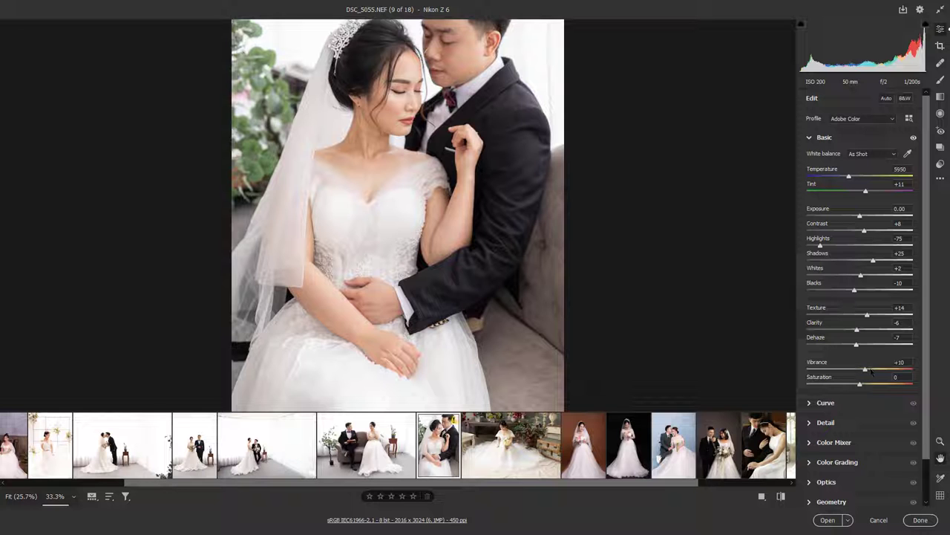
Boost Vibrance to +70 and cut Saturation to -30 in the Basic panel.
mouse_move(860, 369)
left_mouse_down()
mouse_move(841, 369)
mouse_move(897, 378)
left_mouse_up()
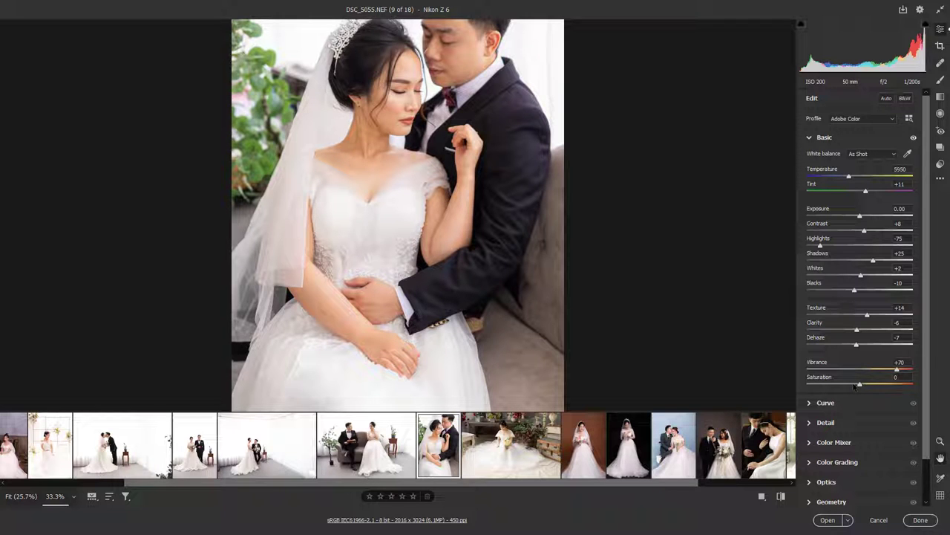
left_click_drag(857, 384, 842, 384)
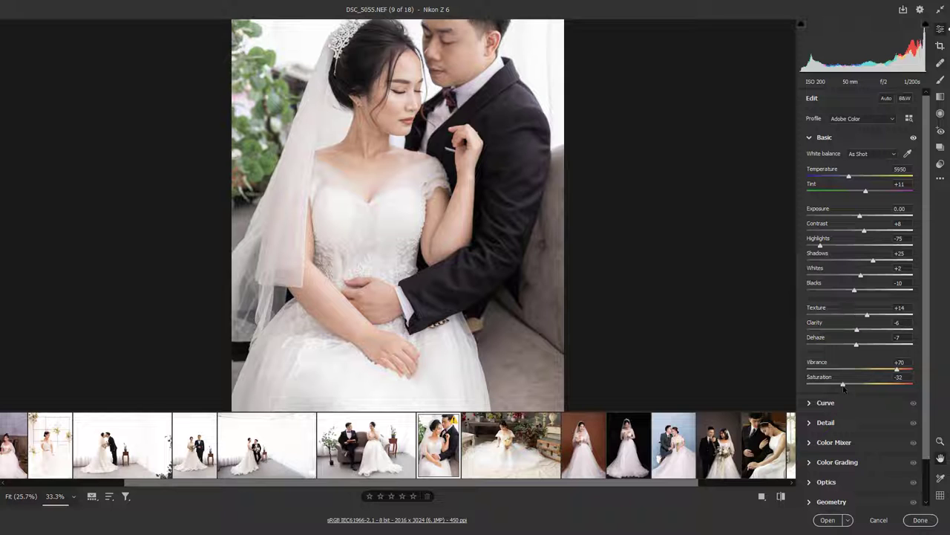
key("ctrl+minus")
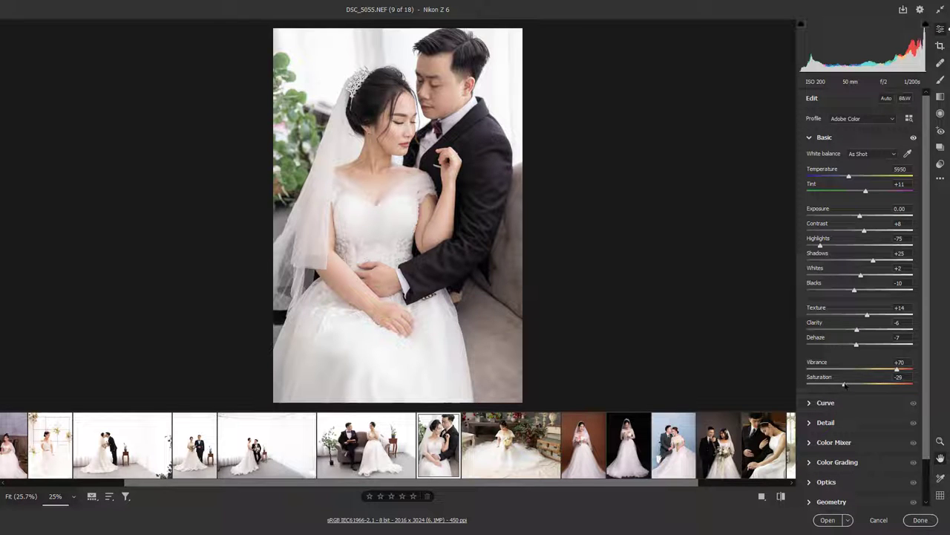
left_click_drag(844, 385, 841, 384)
scroll(369, 112, "down", 1)
scroll(425, 132, "up", 1)
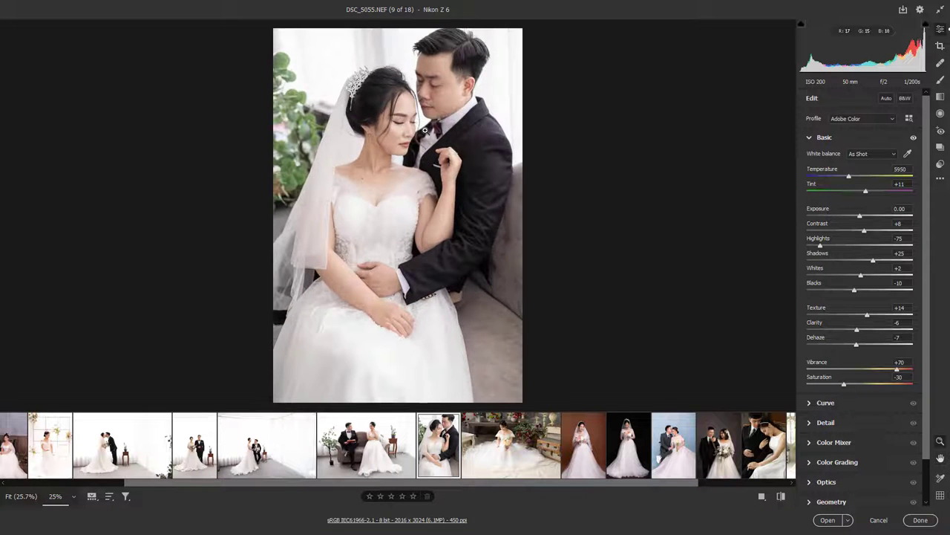
scroll(385, 124, "up", 1)
scroll(386, 124, "up", 1)
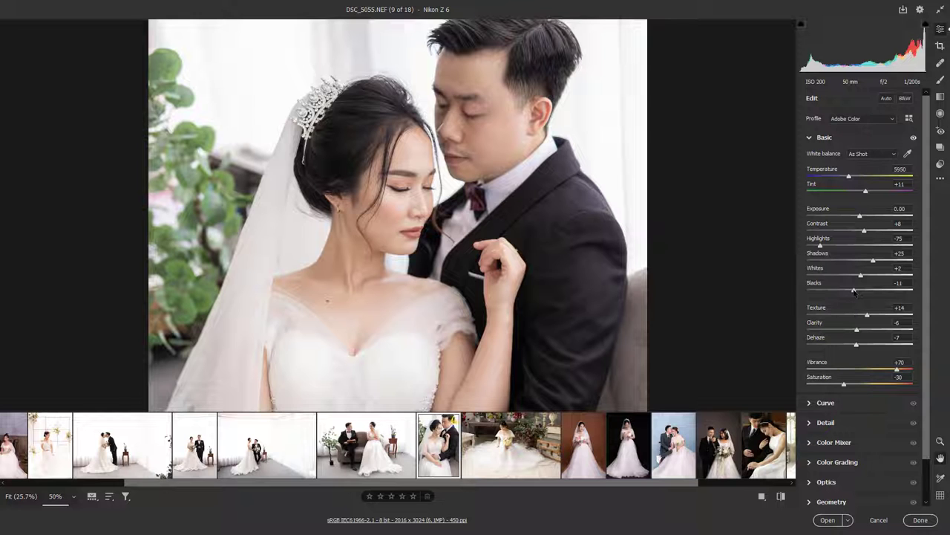
key("ctrl+minus")
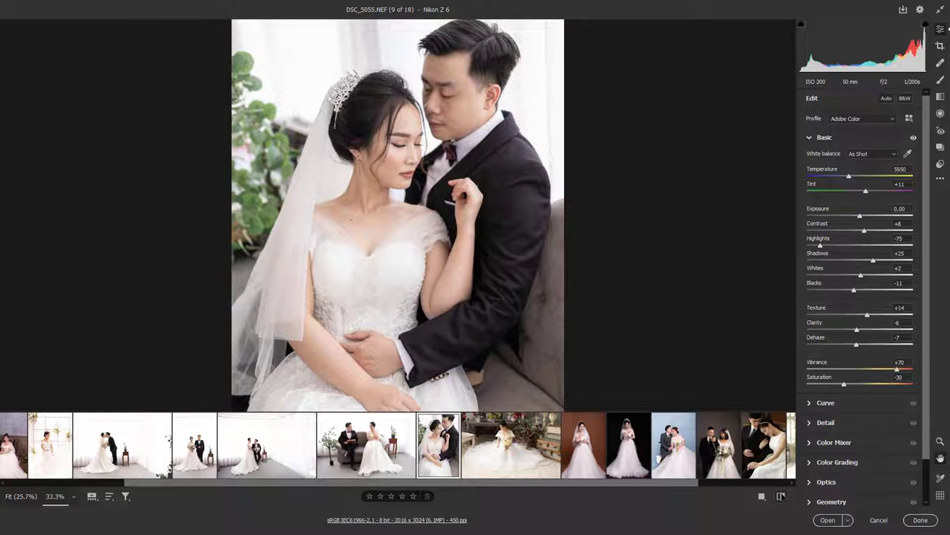
left_click(782, 496)
left_click(781, 496)
left_click(781, 496)
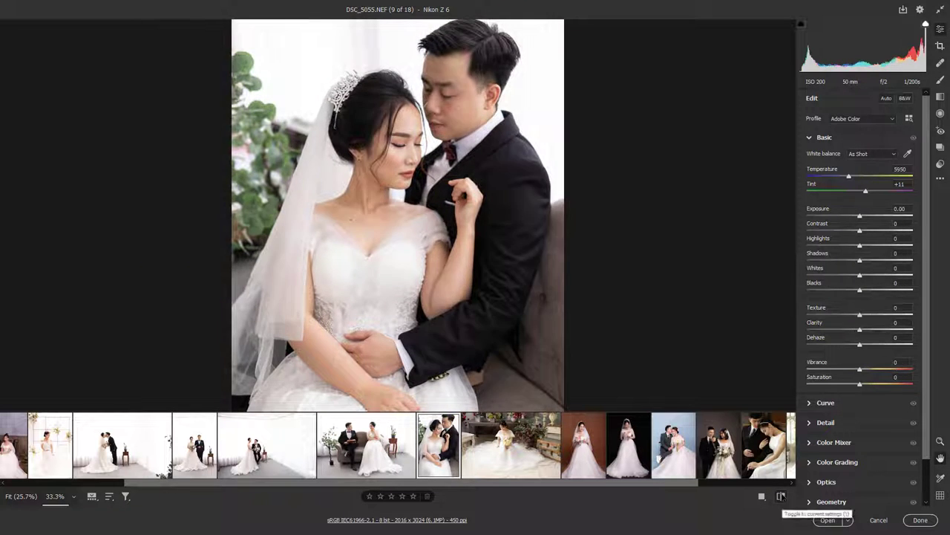
left_click(781, 496)
scroll(488, 216, "up", 1)
scroll(488, 216, "up", 1)
scroll(448, 277, "up", 1)
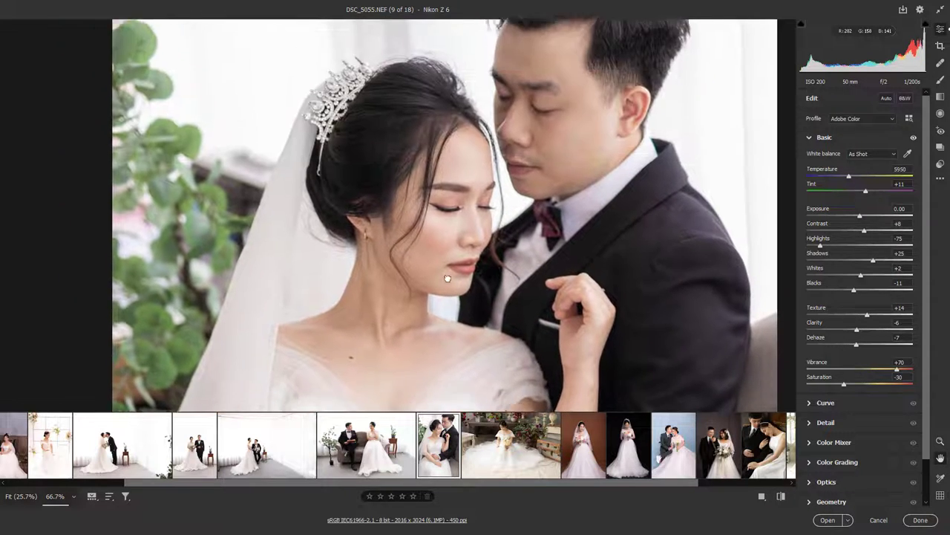
scroll(303, 161, "up", 1)
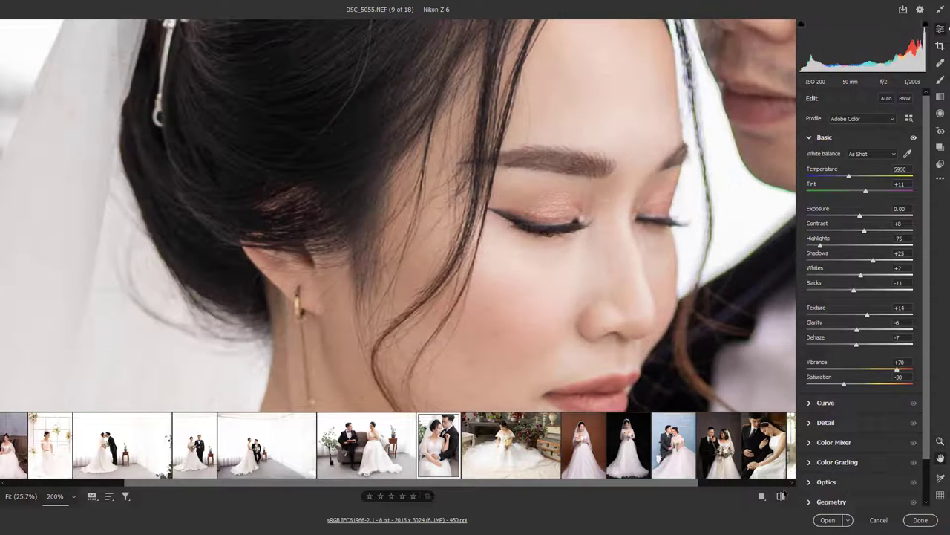
left_click(781, 496)
left_click(781, 496)
key("ctrl+minus")
key("ctrl+minus")
key("ctrl+minus")
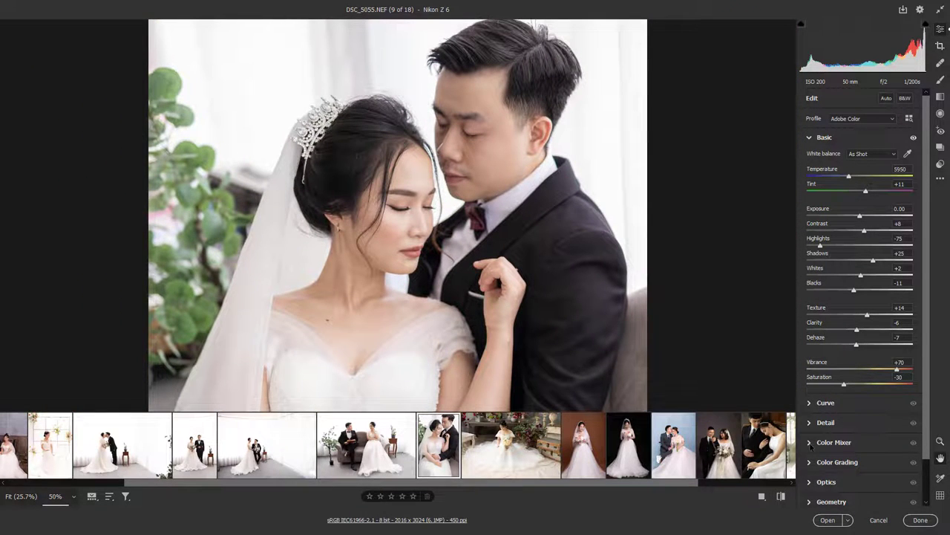
In HSL, raise Orange luminance to +9 and lower Green luminance to -17 and Green saturation.
left_click(808, 444)
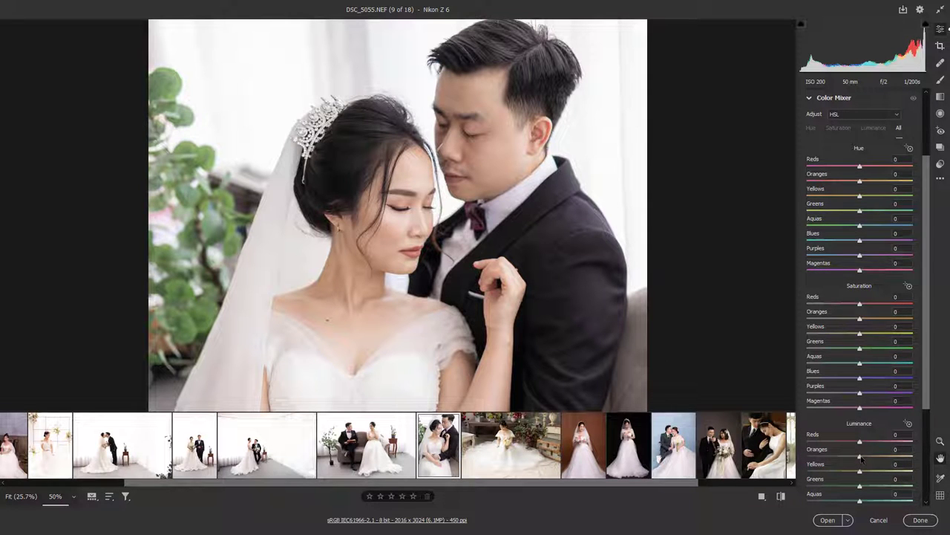
mouse_move(860, 456)
left_mouse_down()
mouse_move(866, 463)
mouse_move(861, 443)
mouse_move(862, 471)
left_mouse_up()
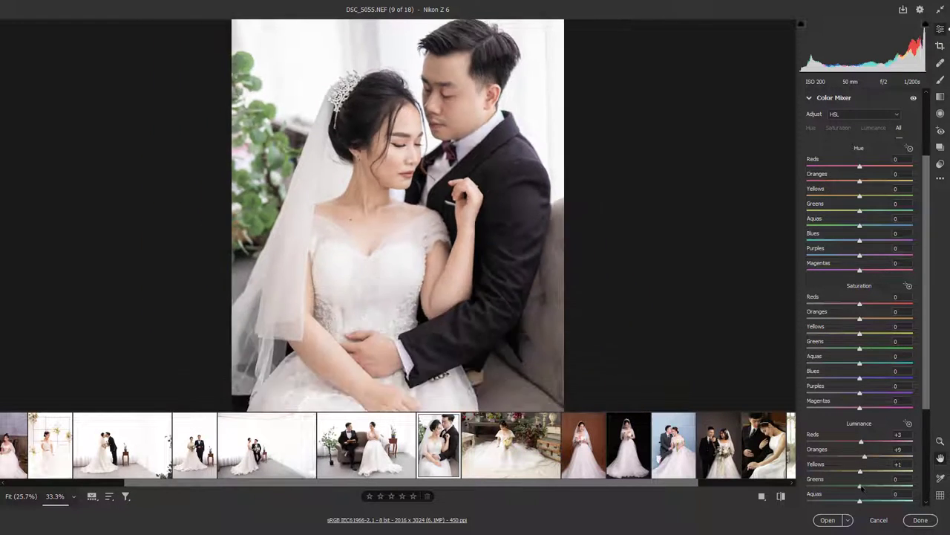
key("ctrl+minus")
left_click_drag(859, 487, 851, 487)
left_click(860, 348)
left_click_drag(860, 351, 856, 351)
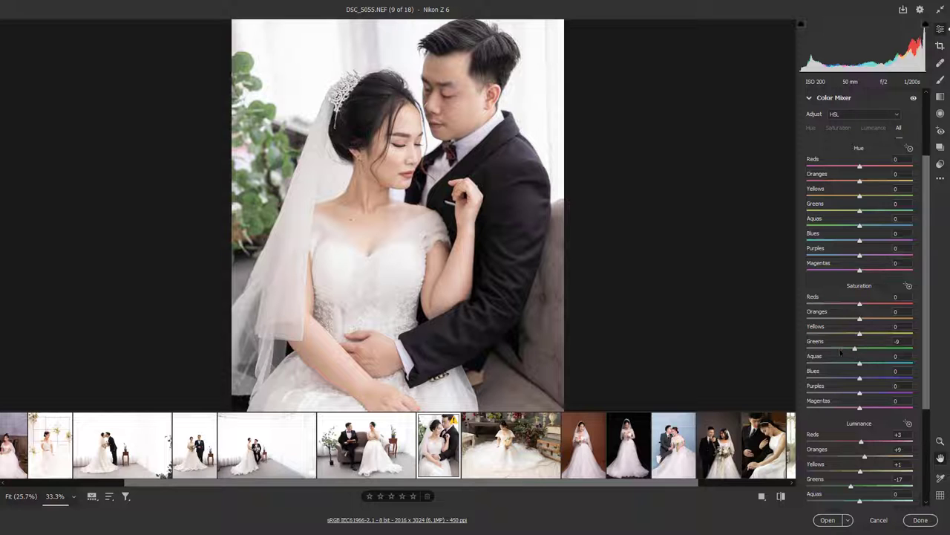
Desaturate the Yellows strongly to -66 and the Oranges slightly.
key("ctrl+plus")
left_click_drag(516, 180, 504, 245)
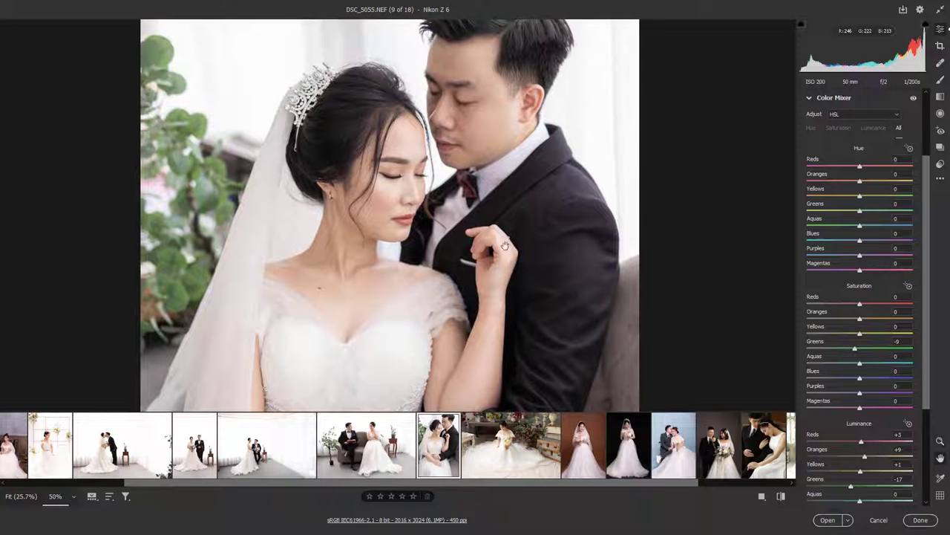
key("ctrl+plus")
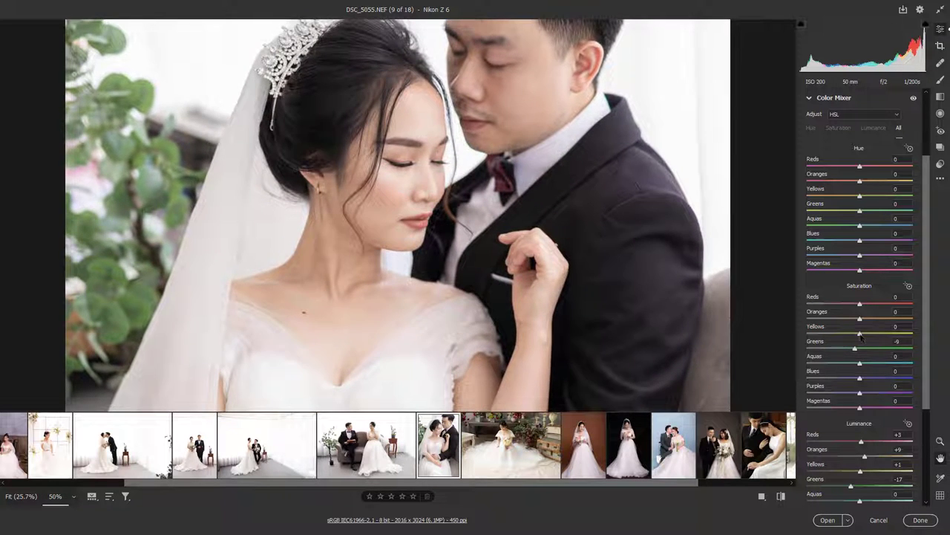
key("ctrl+minus")
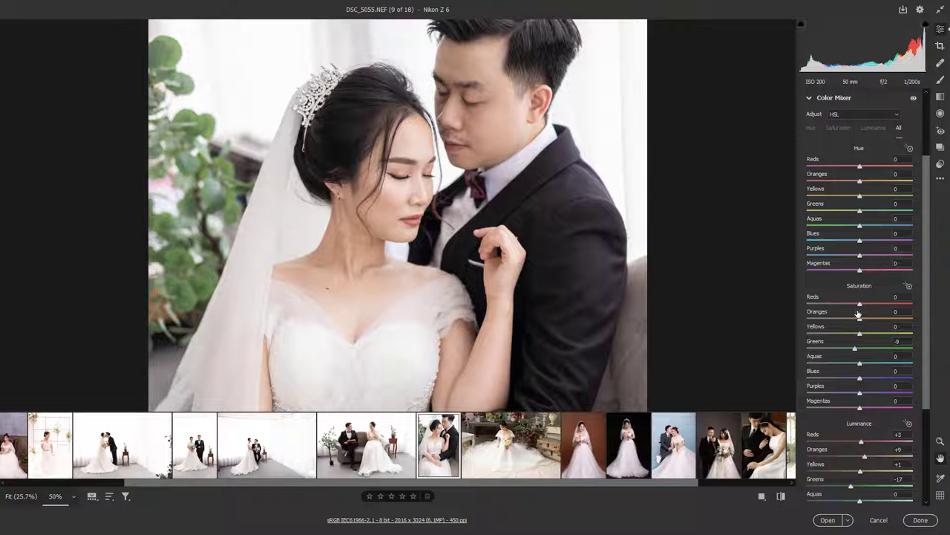
left_click_drag(860, 334, 830, 334)
left_click_drag(859, 320, 857, 320)
key("ctrl+plus")
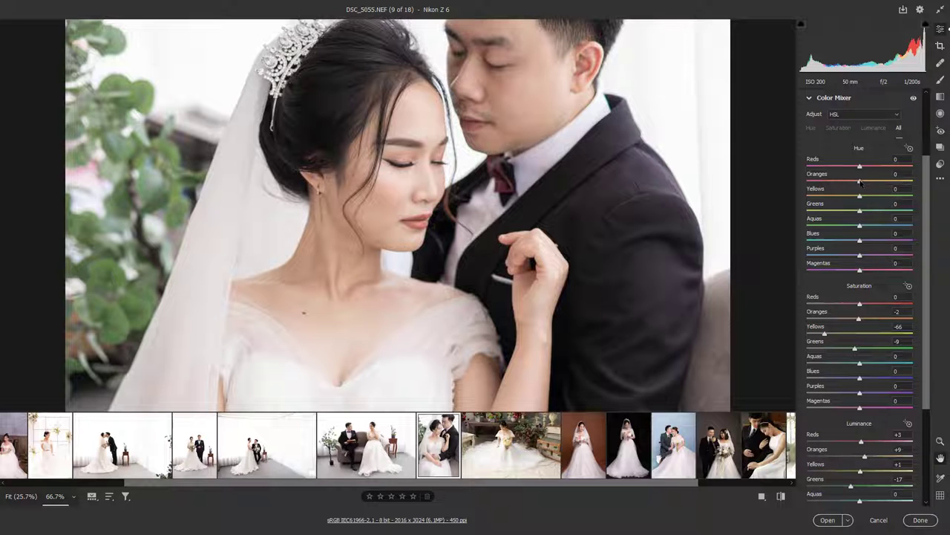
Experiment with the Orange hue, resetting it to 0 while checking skin at 100%.
left_click_drag(860, 182, 859, 182)
left_click_drag(859, 181, 860, 181)
key("ctrl+plus")
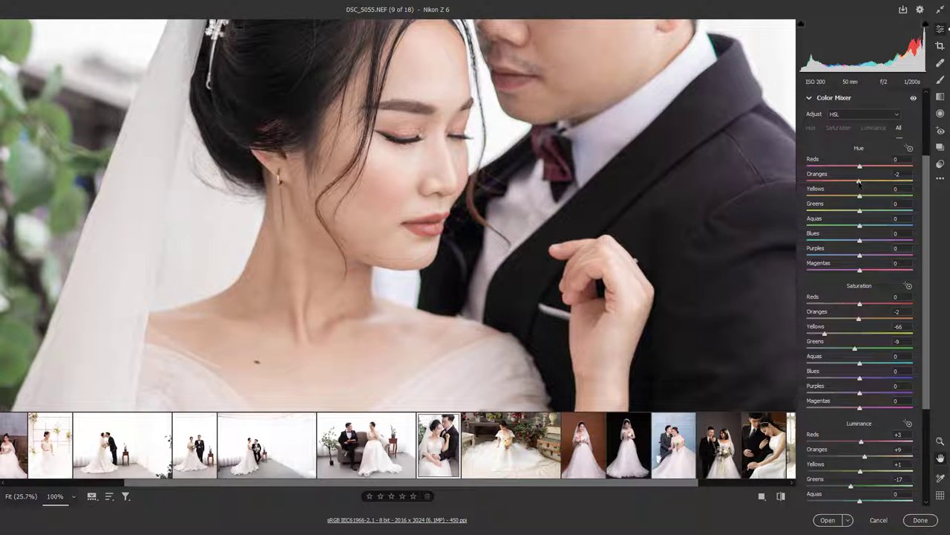
left_click_drag(859, 183, 861, 184)
key("ctrl+minus")
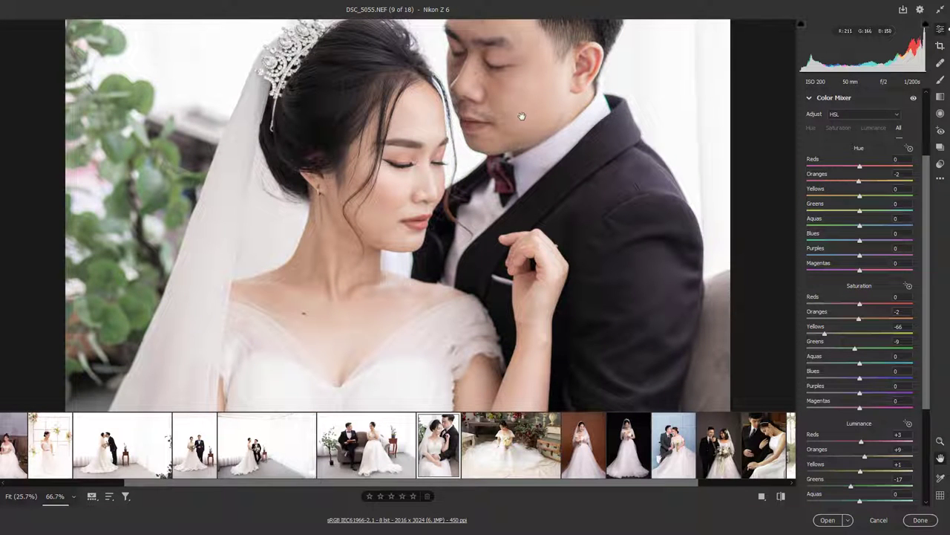
left_click_drag(522, 116, 539, 204)
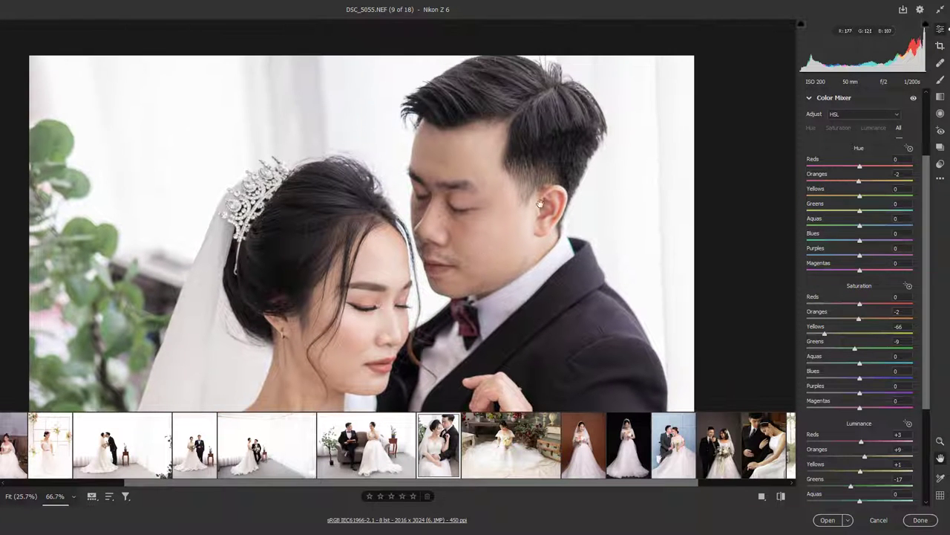
Settle the Orange hue at -4, checking the couple's skin at 100–200% zoom.
key("z")
left_click(535, 196)
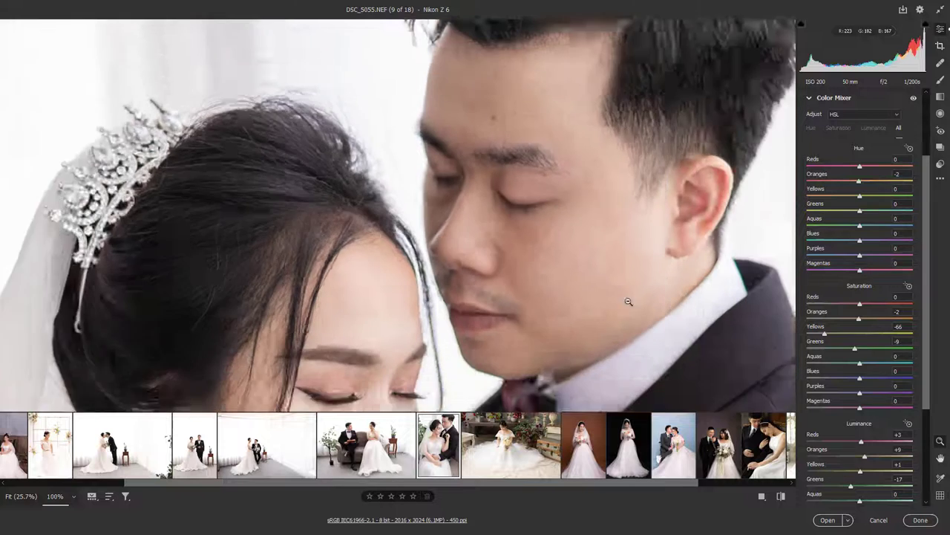
key("ctrl+minus")
key("h")
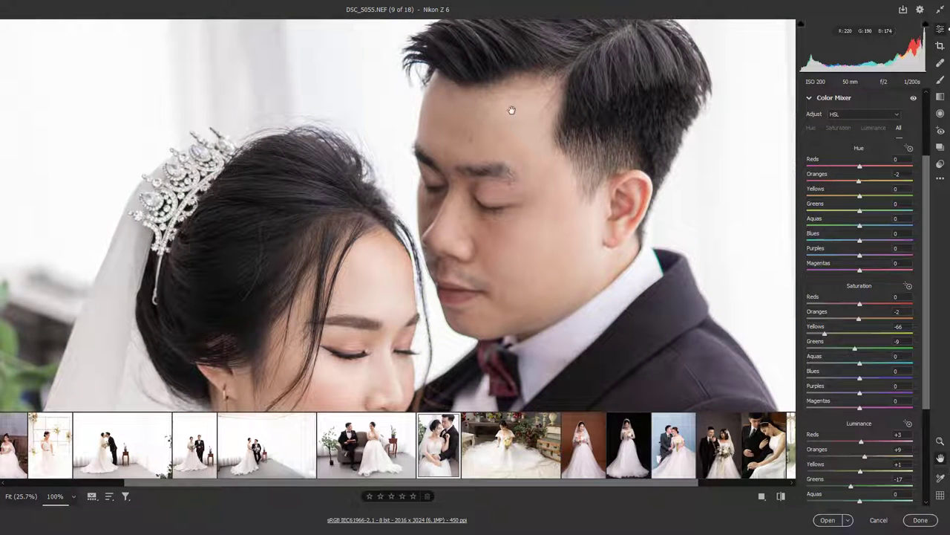
key("ctrl+plus")
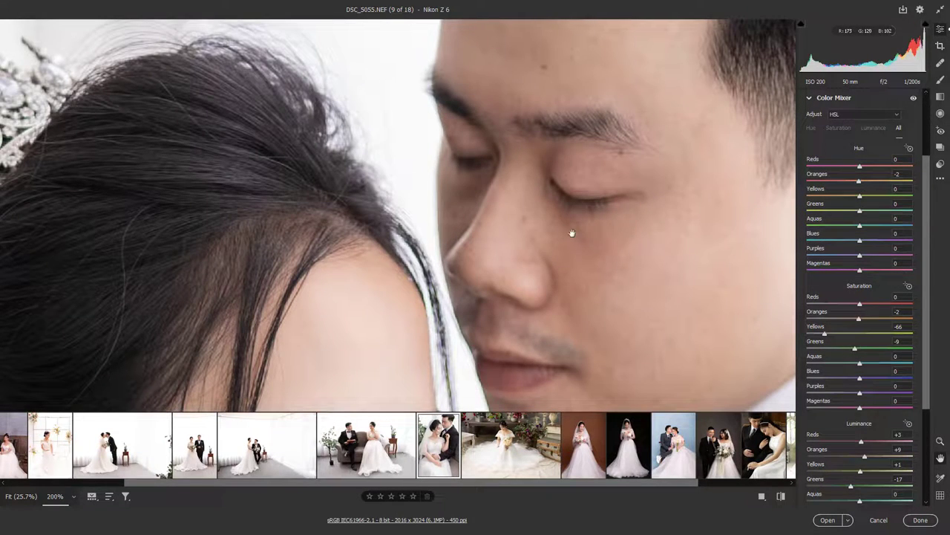
key("ctrl+minus")
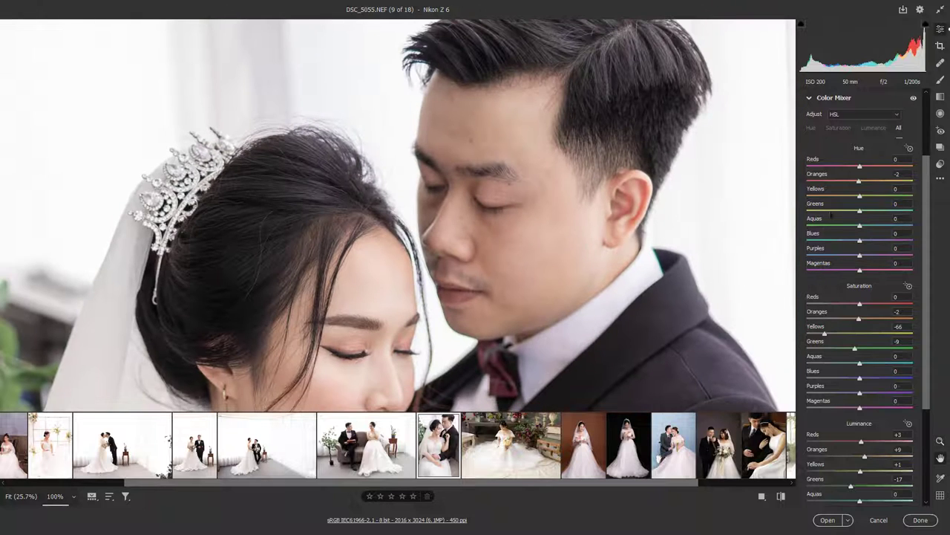
mouse_move(859, 181)
left_mouse_down()
mouse_move(781, 181)
mouse_move(854, 181)
left_mouse_up()
left_click_drag(855, 183, 858, 185)
key("ctrl+plus")
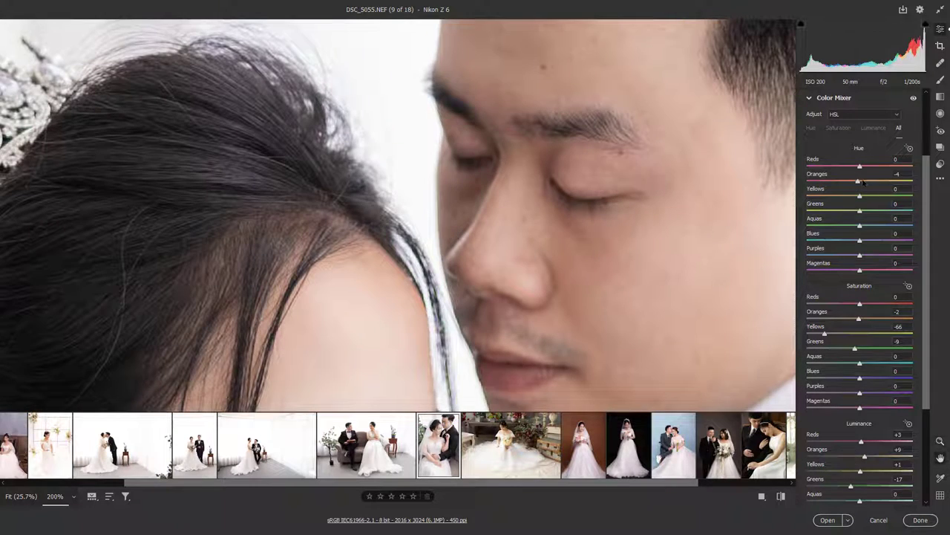
key("ctrl+minus")
key("ctrl+minus")
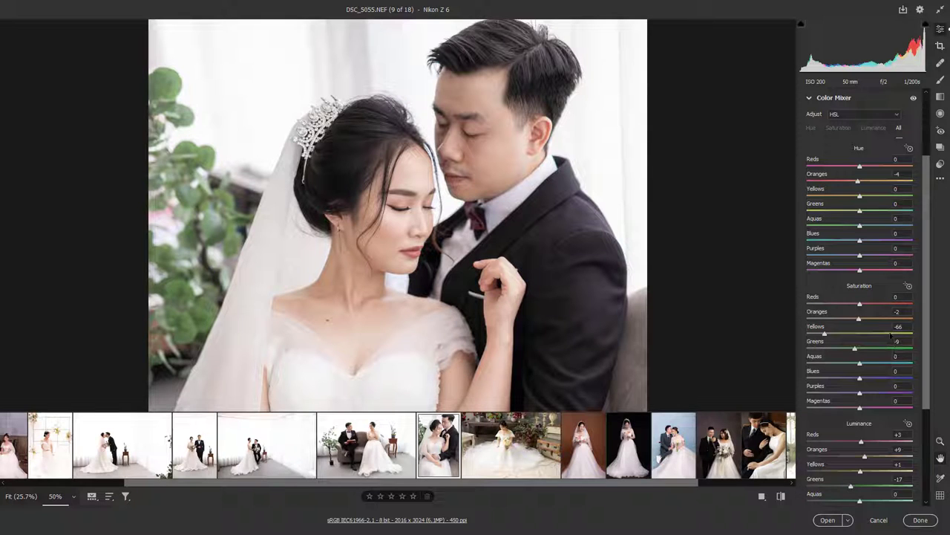
Scroll down the edit panel and expand the Color Grading section.
scroll(892, 399, "down", 3)
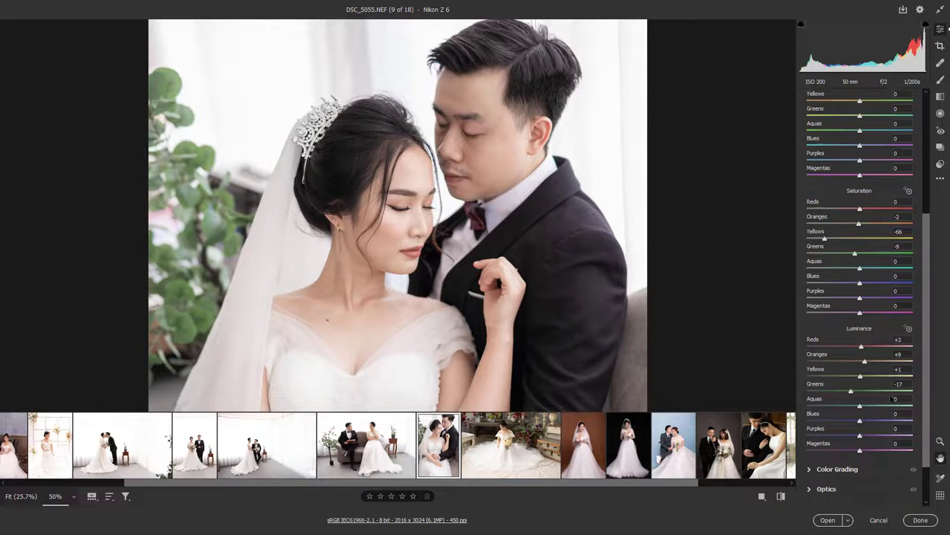
scroll(882, 370, "down", 2)
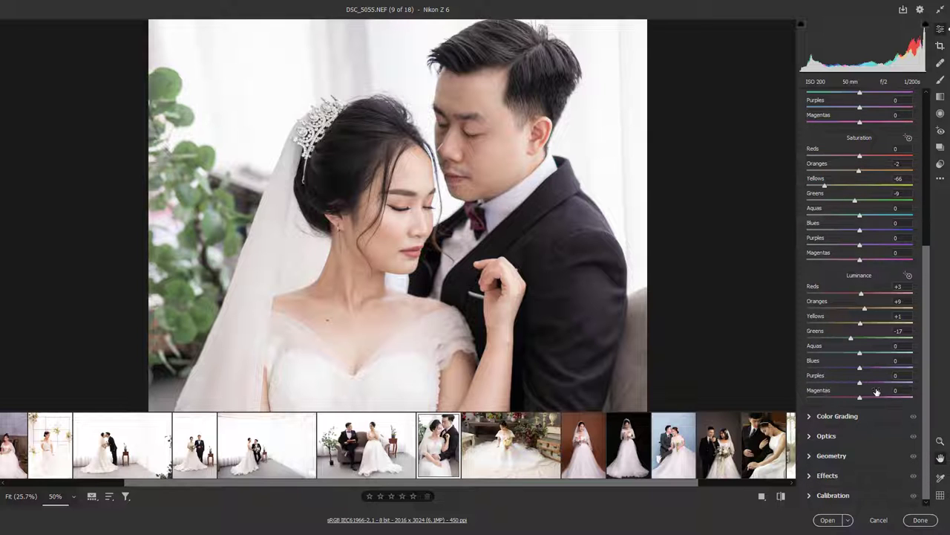
key("ctrl+minus")
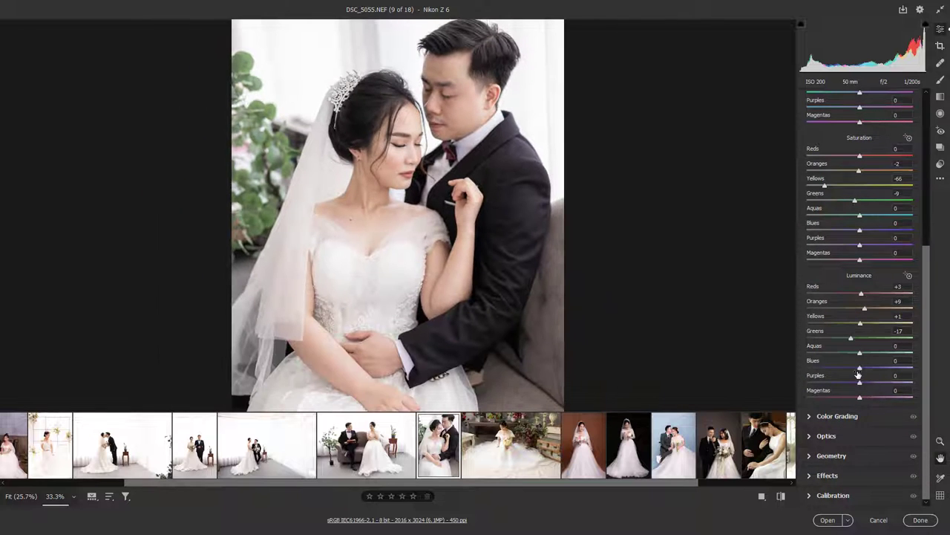
key("ctrl+plus")
left_click(810, 416)
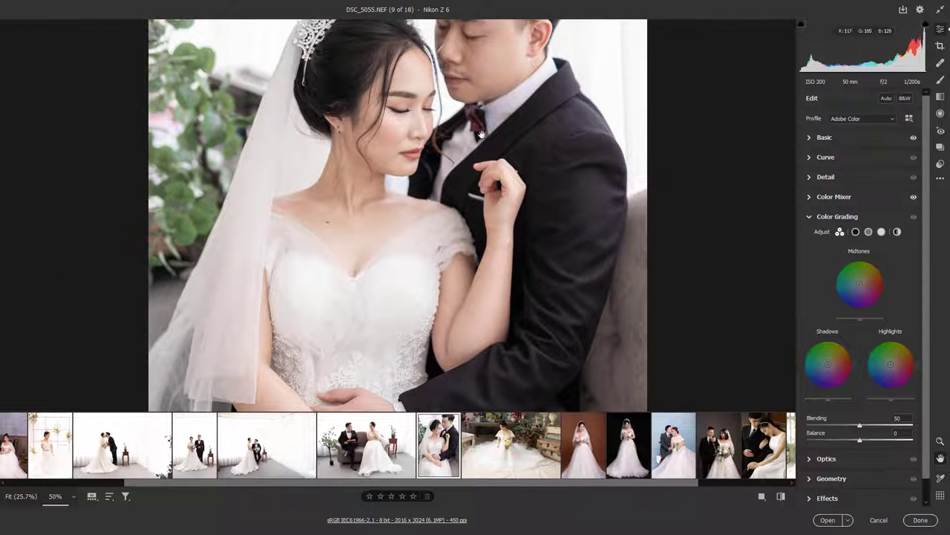
Tint the highlights to hue 225, saturation 3, and raise Blending to 67.
left_click_drag(483, 137, 483, 152)
scroll(446, 193, "up", 1)
scroll(416, 223, "up", 1)
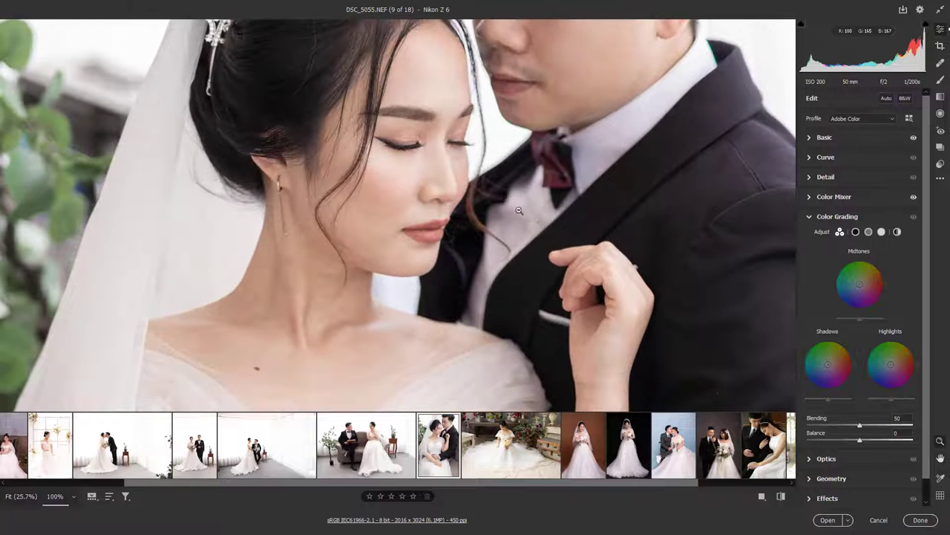
scroll(405, 236, "up", 1)
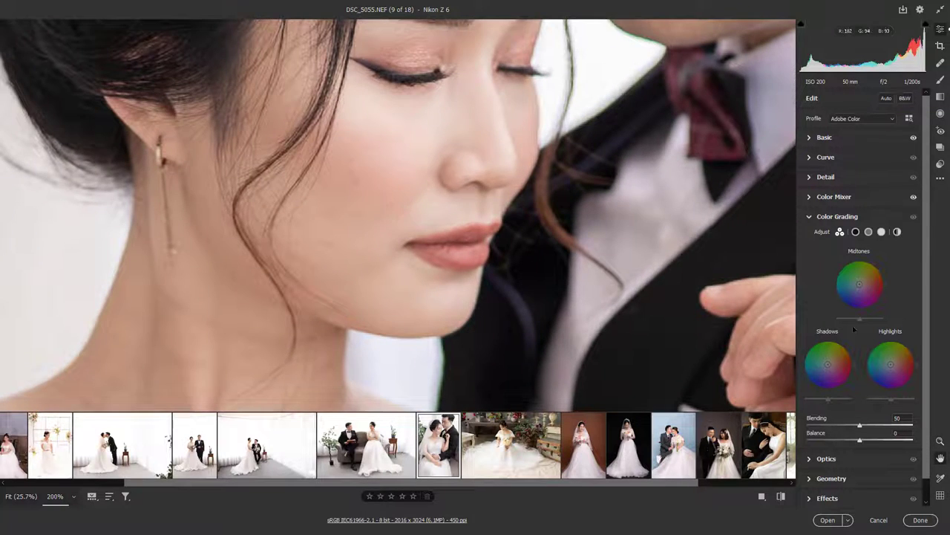
scroll(427, 226, "down", 1)
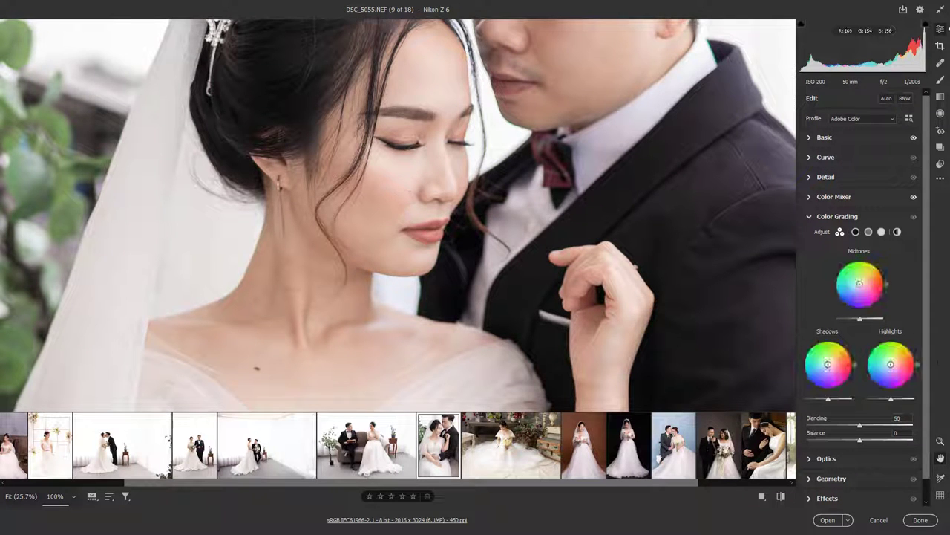
mouse_move(891, 364)
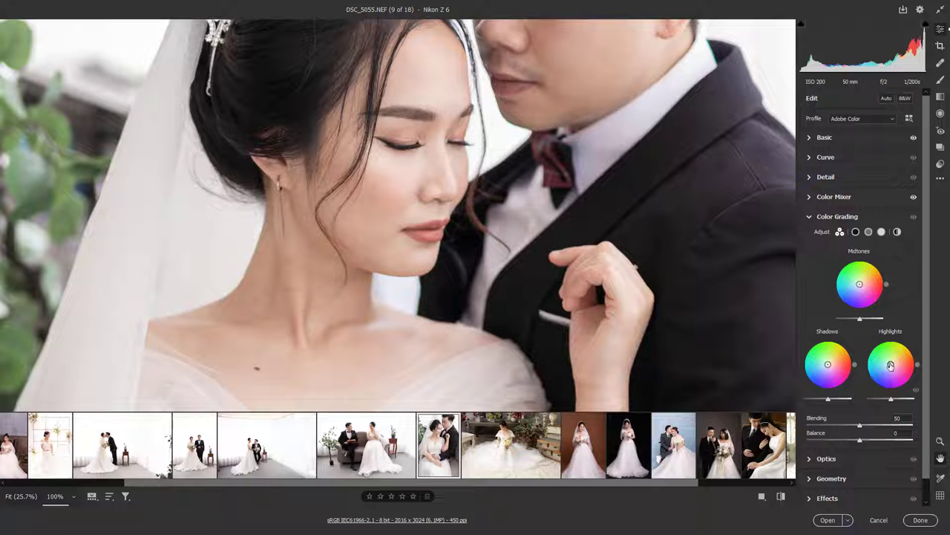
left_click_drag(891, 364, 890, 363)
left_click_drag(860, 426, 877, 426)
key("ctrl+minus")
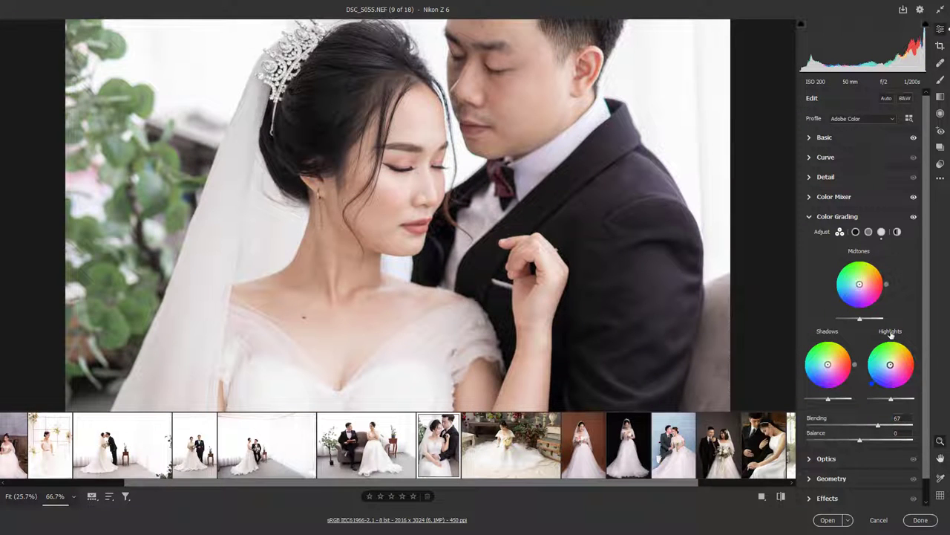
key("ctrl+minus")
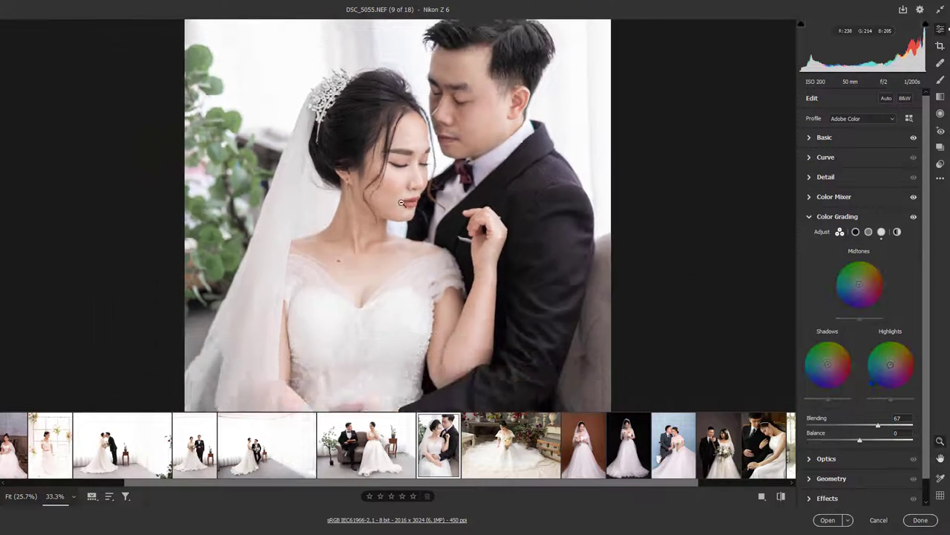
scroll(857, 464, "down", 1)
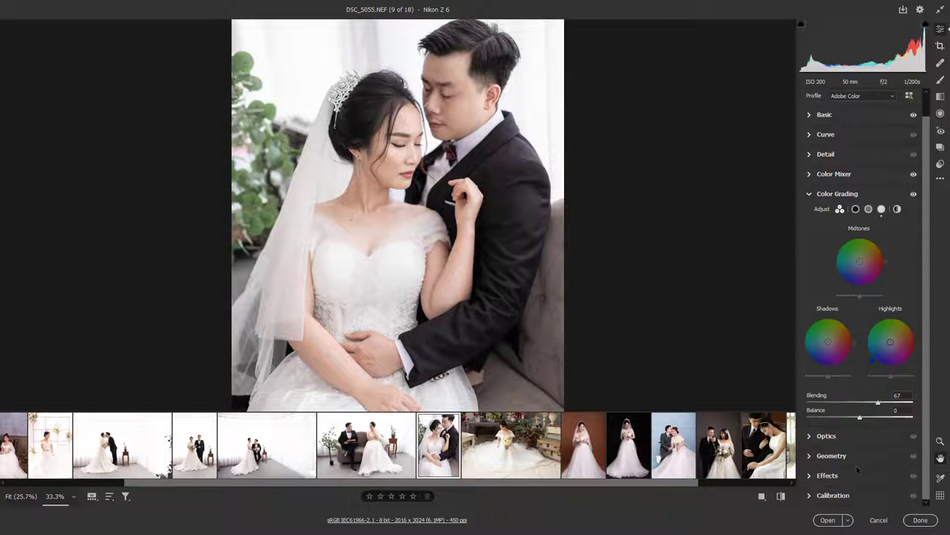
In Calibration, set Blue Primary Saturation +9, Red Primary Saturation -3, Green Primary Hue +2.
left_click(810, 495)
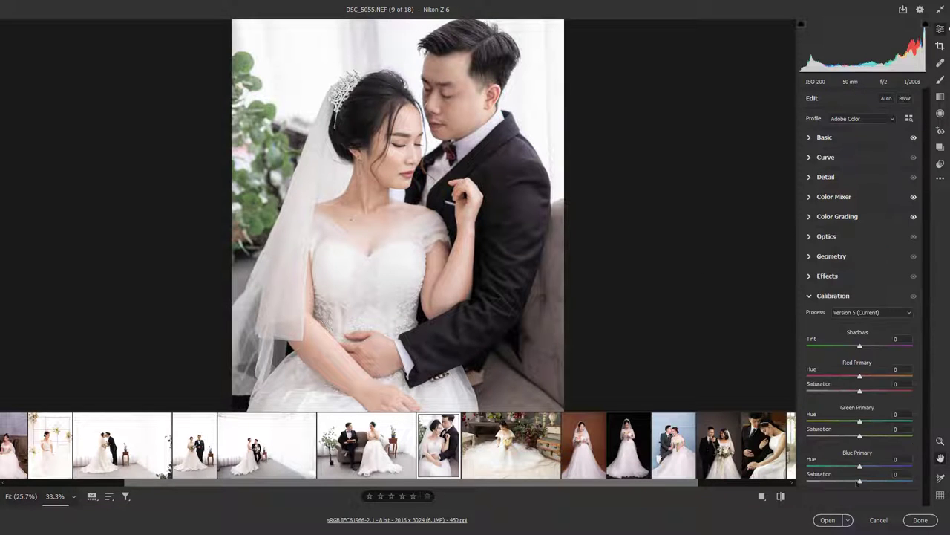
left_click_drag(860, 481, 861, 483)
left_click(865, 481)
key("ctrl+plus")
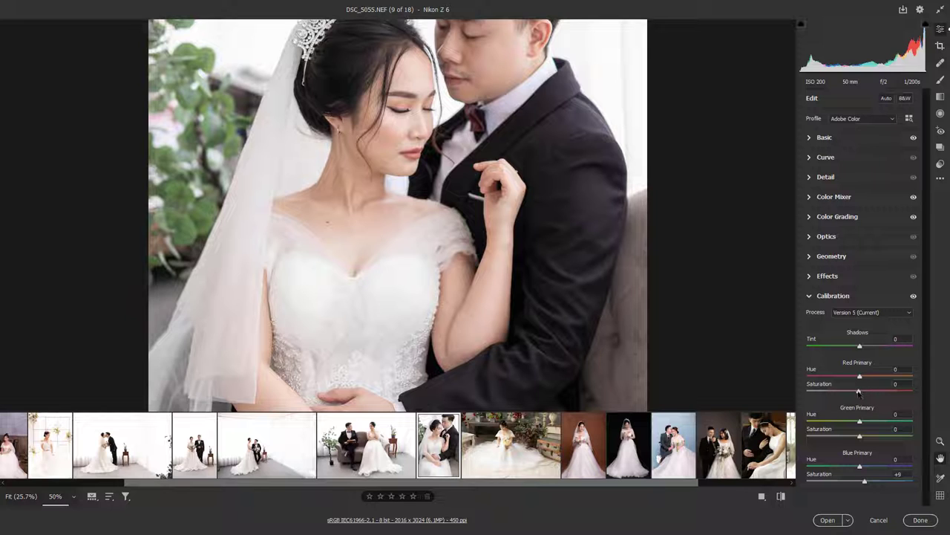
left_click_drag(859, 392, 858, 392)
left_click_drag(860, 423, 863, 425)
key("ctrl+minus")
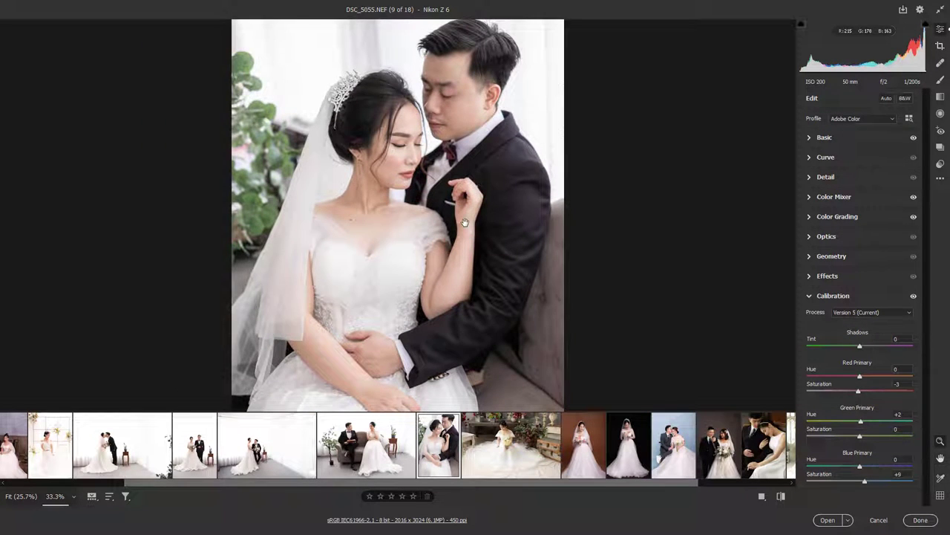
key("ctrl+minus")
key("ctrl+plus")
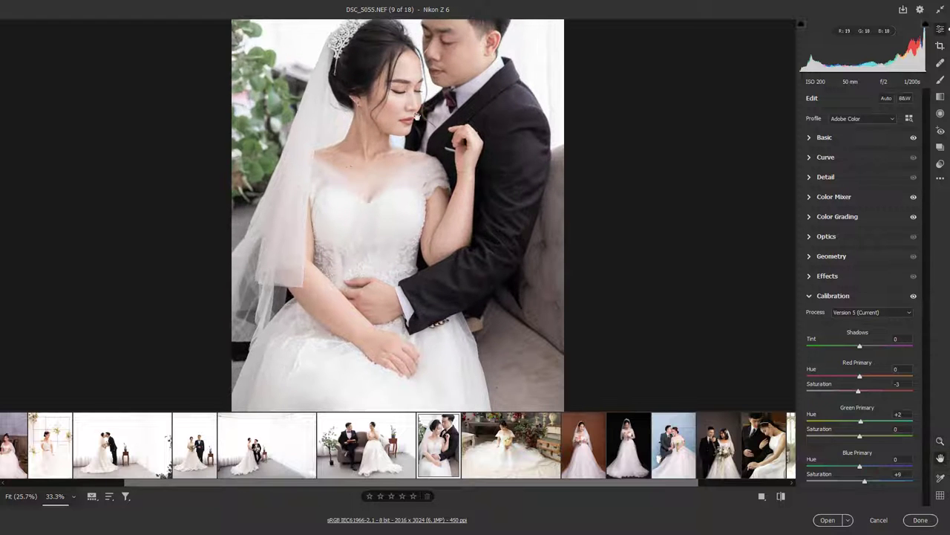
Toggle the before/after comparison, ending on the edited version of the photo.
left_click(781, 496)
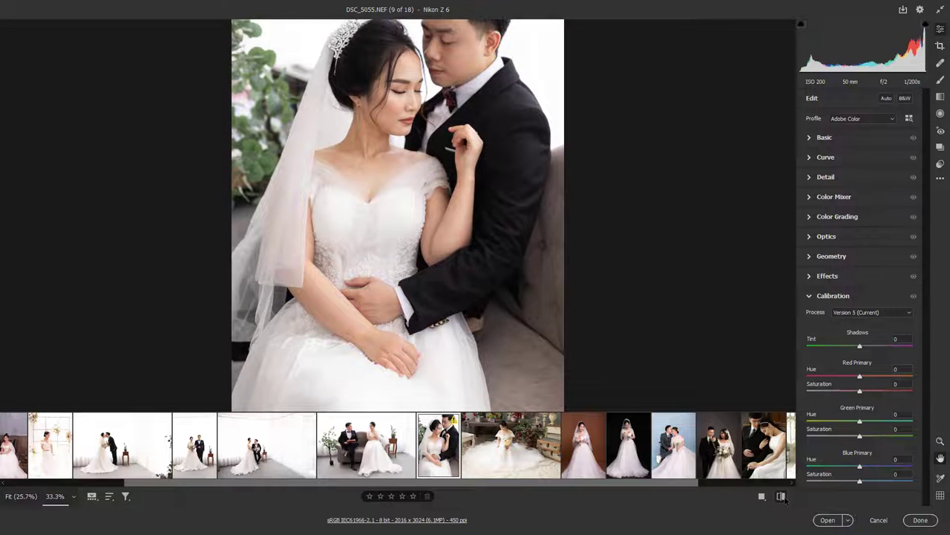
left_click(781, 496)
left_click(781, 496)
left_click(782, 496)
left_click(781, 496)
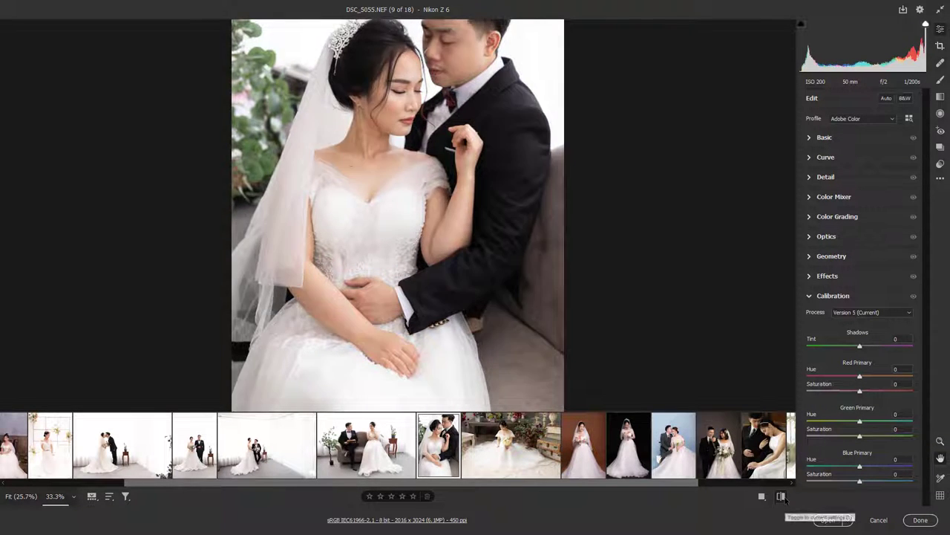
left_click(781, 496)
key("ctrl+minus")
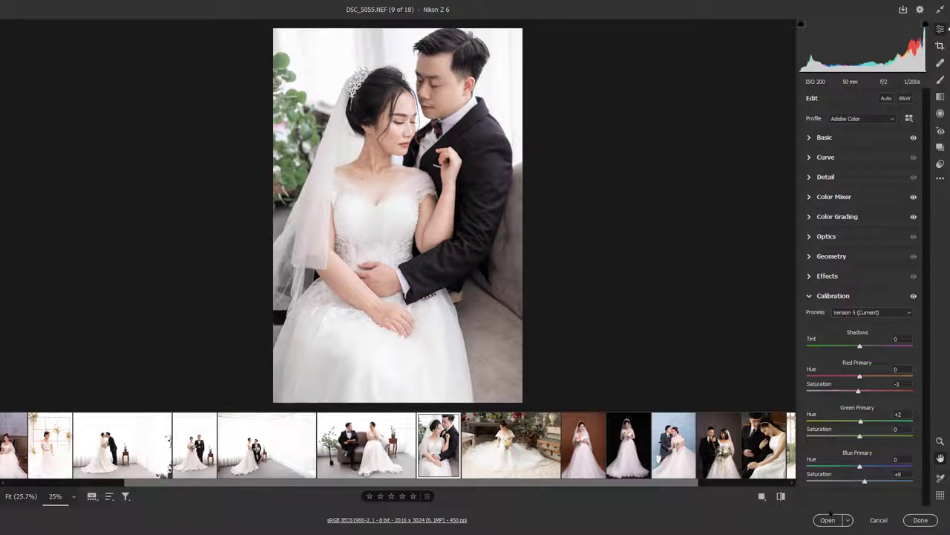
Open the Camera Raw–edited DSC_5055.NEF in Photoshop and inspect the couple's faces.
left_click(828, 519)
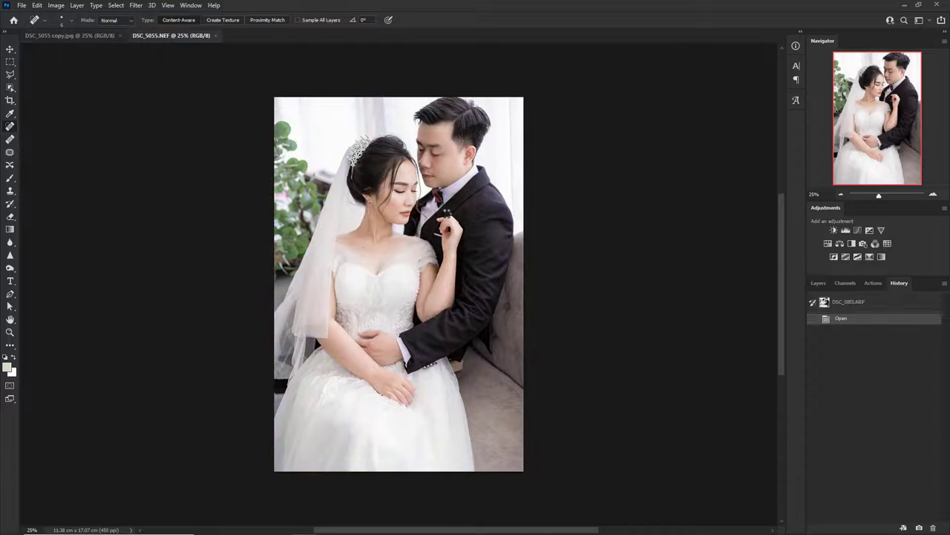
key("ctrl+plus")
left_click_drag(543, 97, 524, 188)
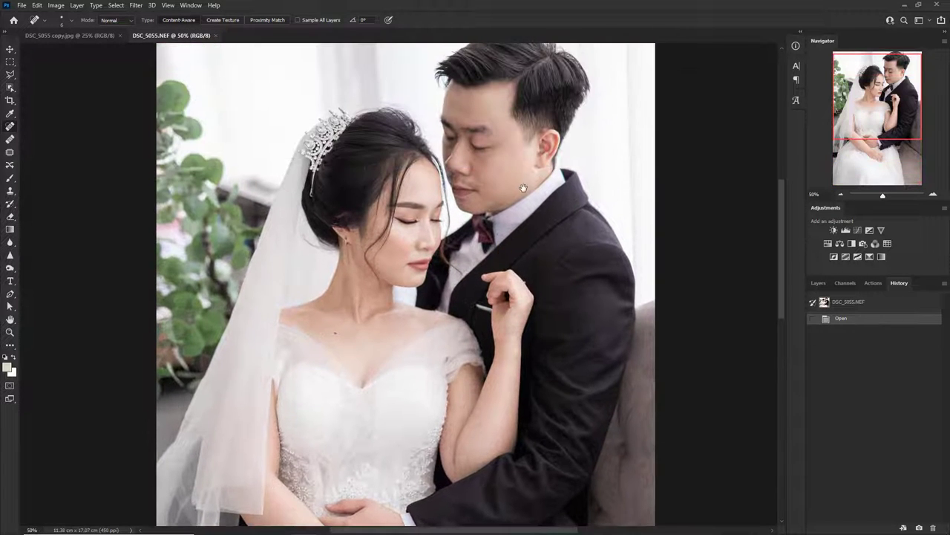
key("ctrl+plus")
key("ctrl+plus")
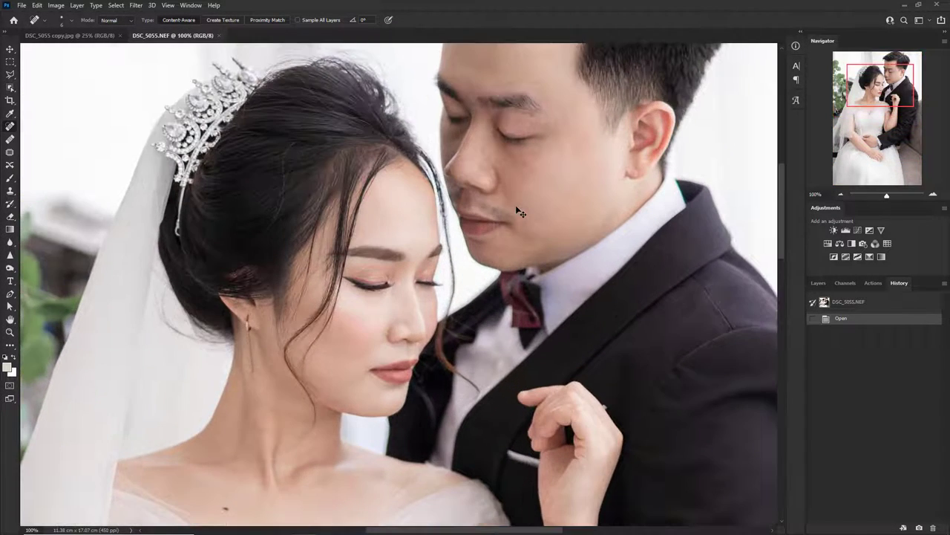
key("ctrl+minus")
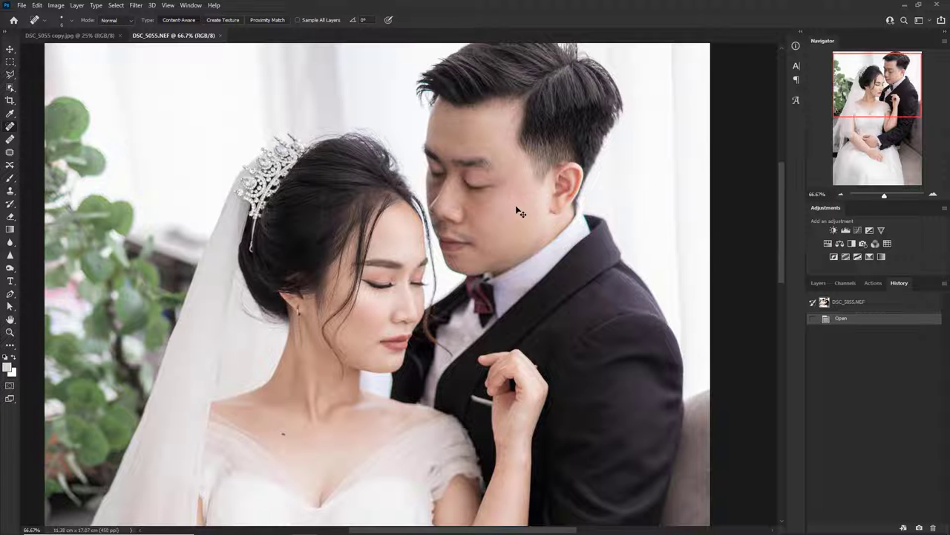
key("ctrl+minus")
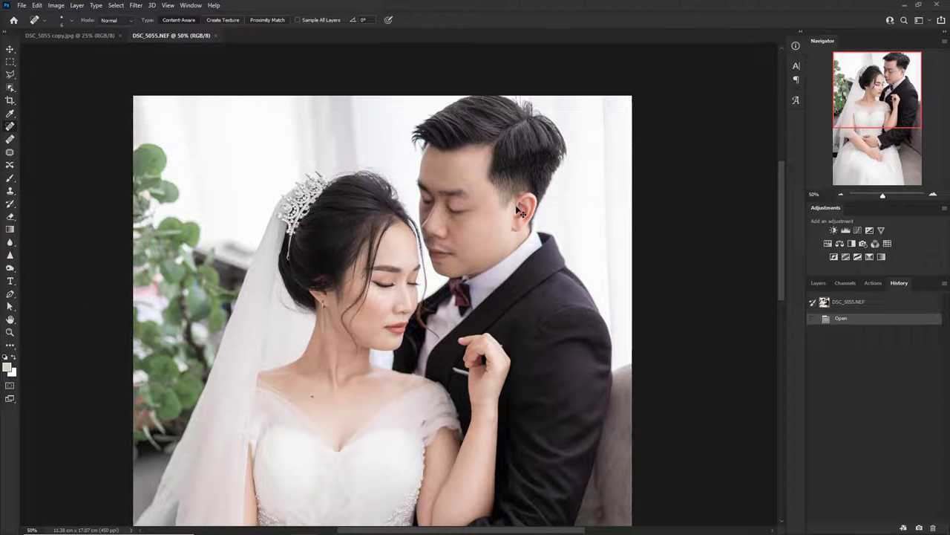
scroll(475, 208, "down", 1)
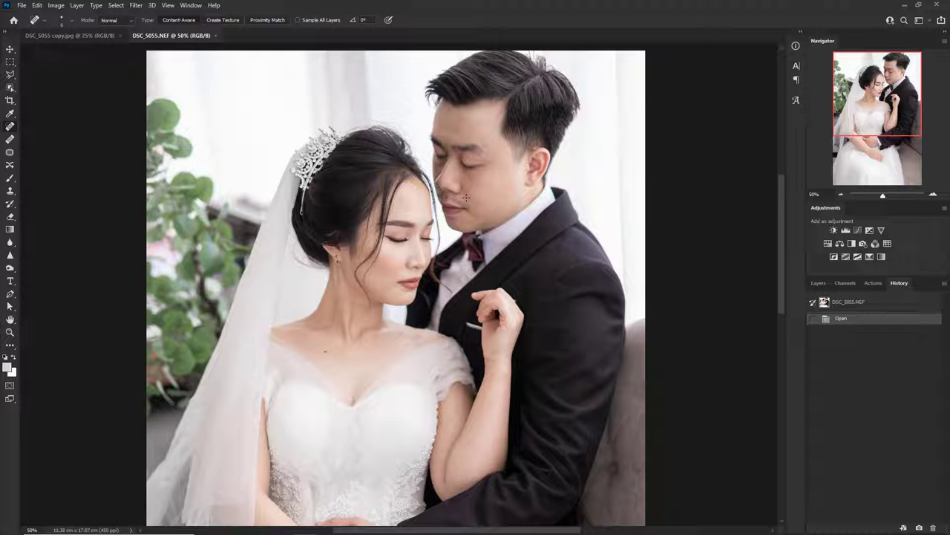
key("ctrl+minus")
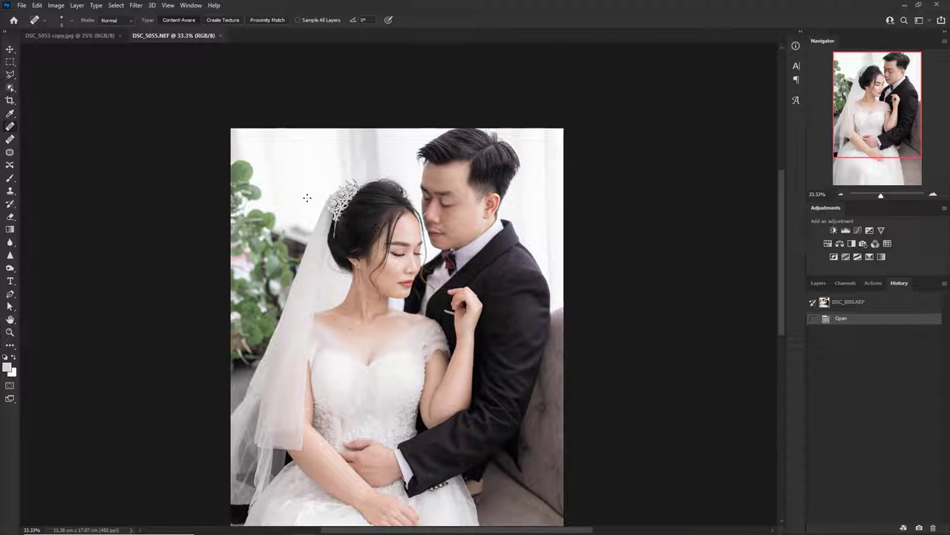
key("ctrl+plus")
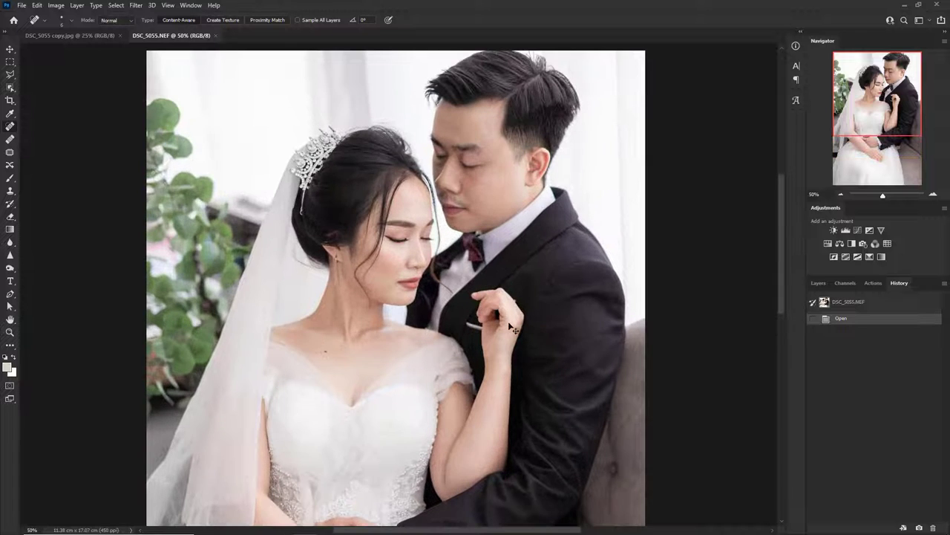
key("ctrl+minus")
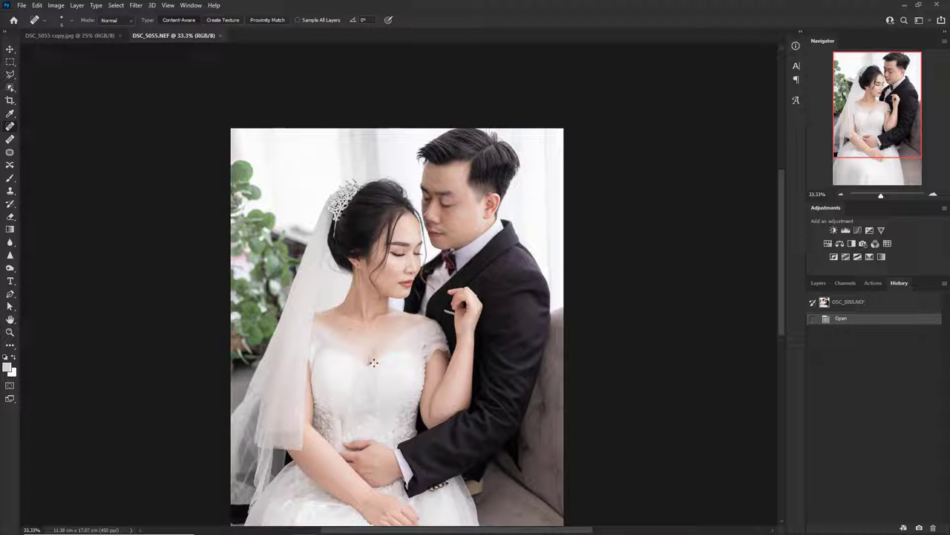
Open the Image > Adjustments > Shadows/Highlights dialog.
left_click(56, 7)
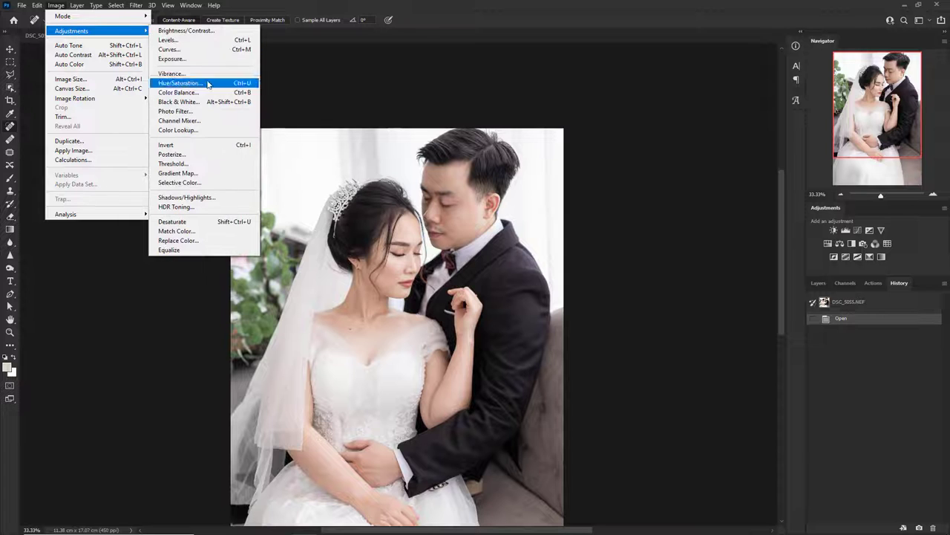
left_click(54, 8)
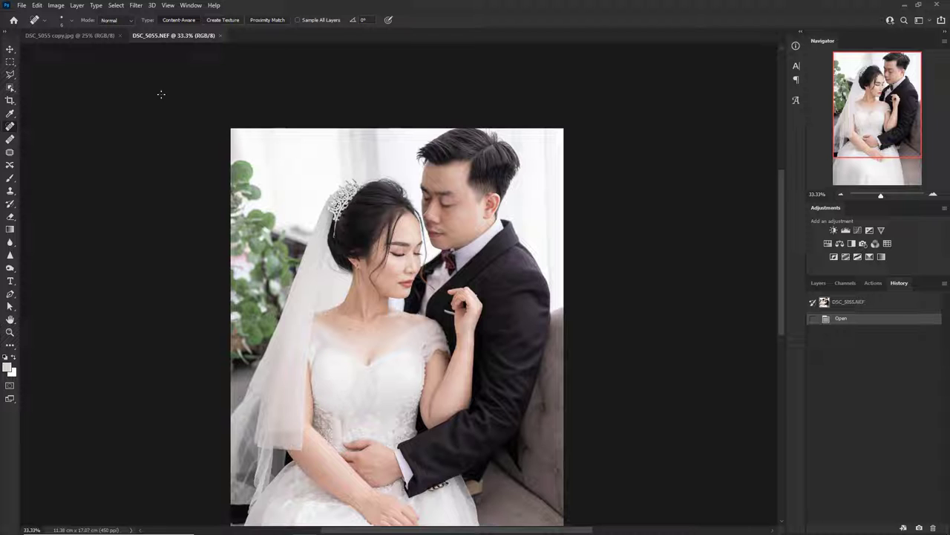
left_click(55, 6)
mouse_move(71, 31)
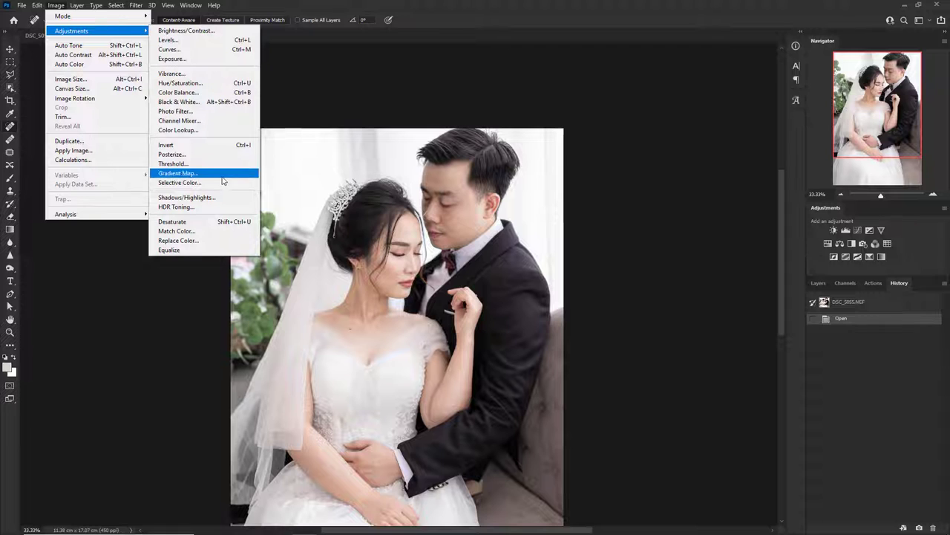
left_click(212, 199)
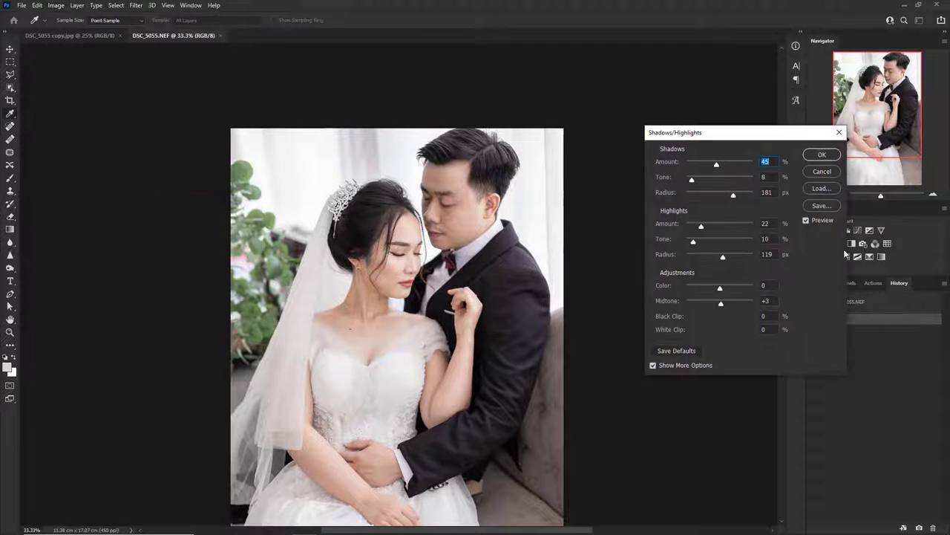
Set Highlights to 27% amount, 10% tone and 113 px radius.
key("ctrl+plus")
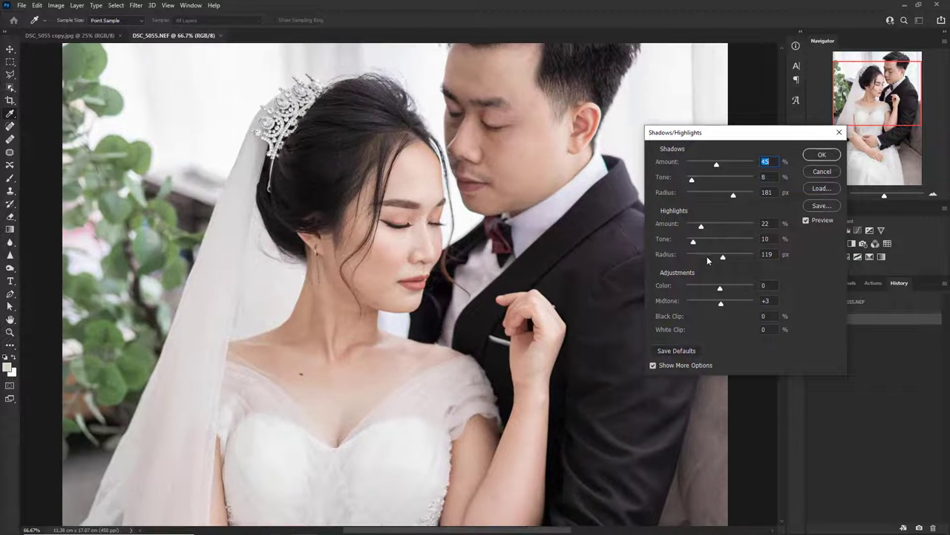
key("ctrl+minus")
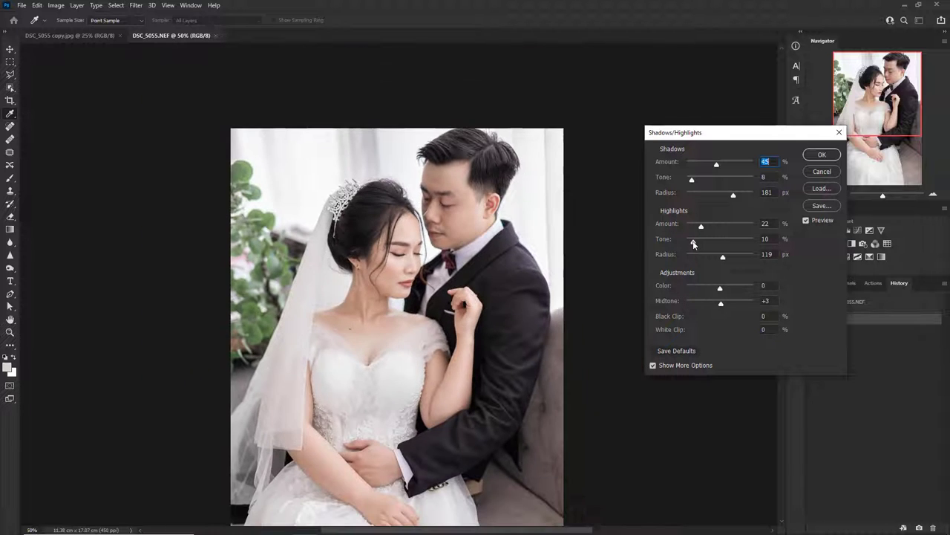
mouse_move(695, 241)
left_mouse_down()
mouse_move(705, 243)
mouse_move(693, 242)
left_mouse_up()
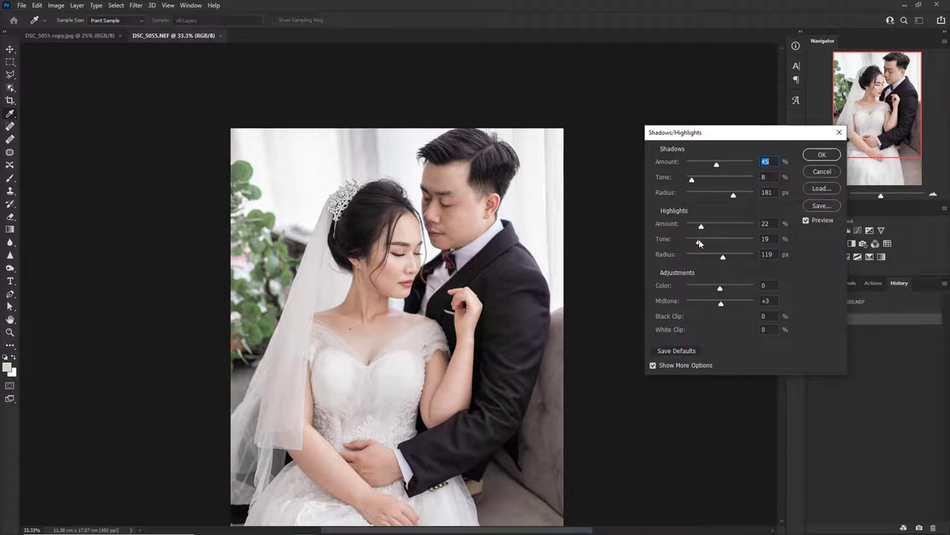
key("ctrl+plus")
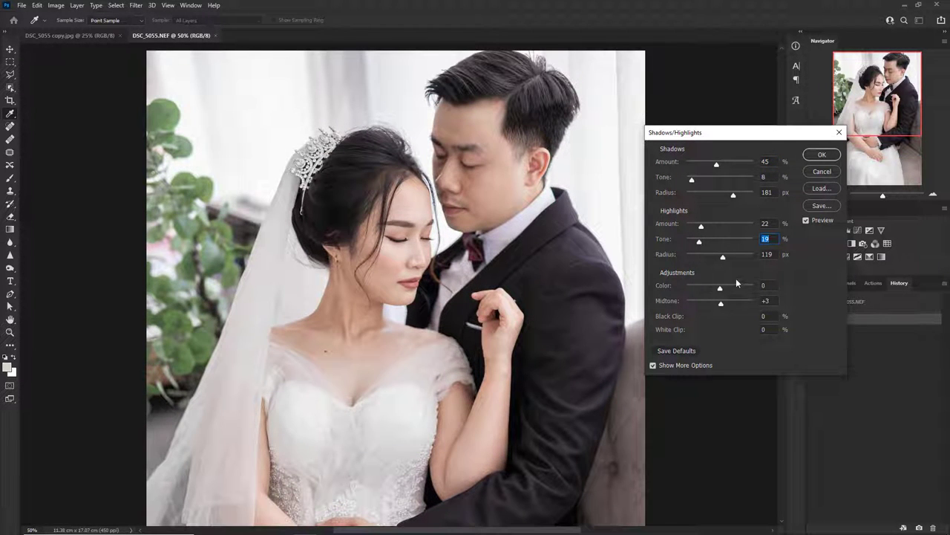
left_click_drag(699, 243, 696, 243)
left_click_drag(701, 226, 721, 259)
key("ctrl+minus")
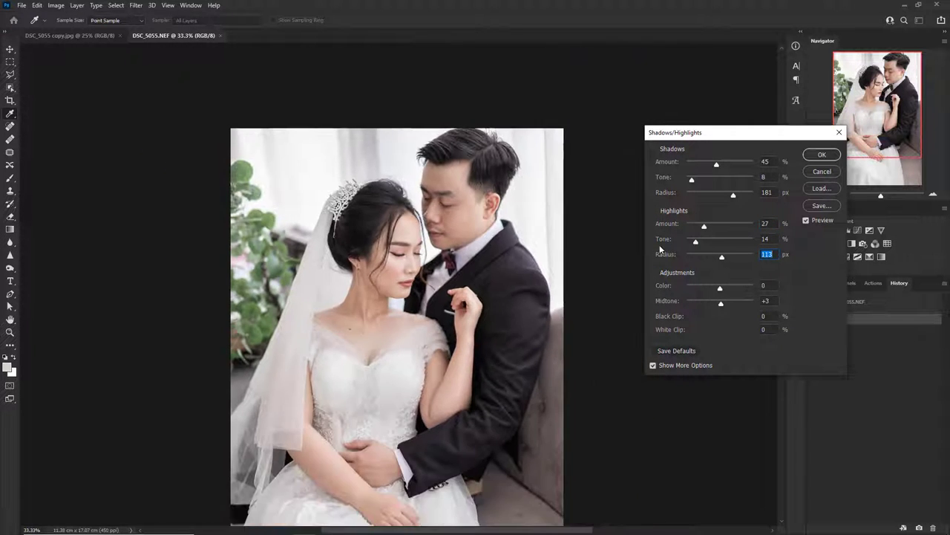
key("ctrl+plus")
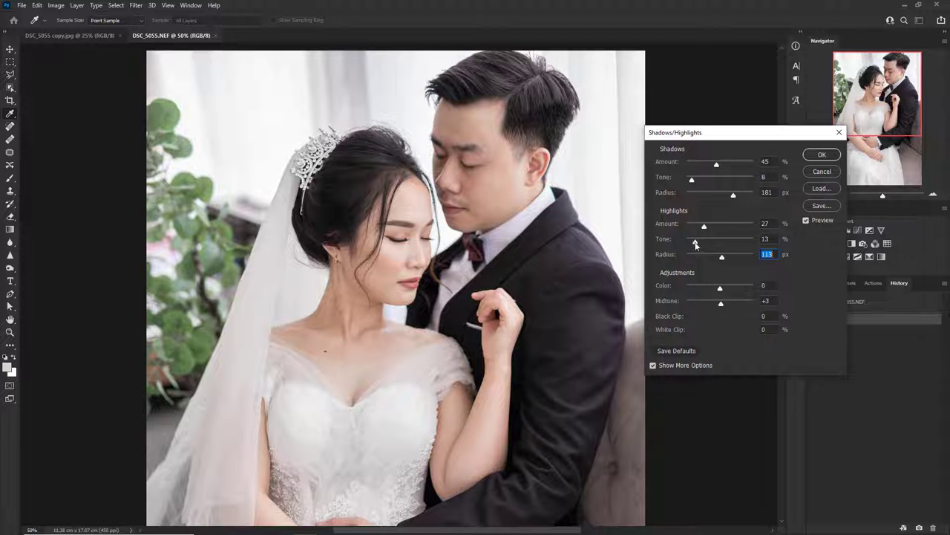
left_click_drag(696, 244, 693, 246)
key("ctrl+minus")
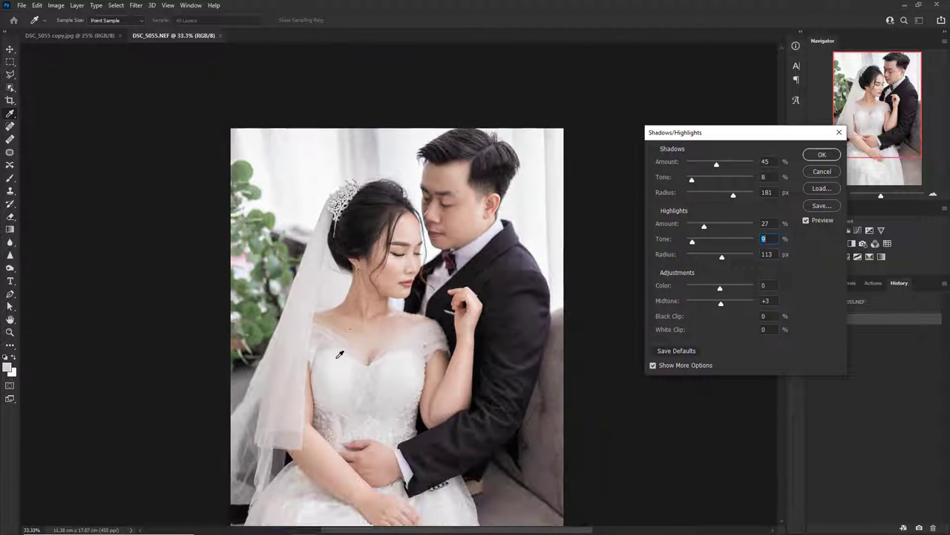
key("ctrl+plus")
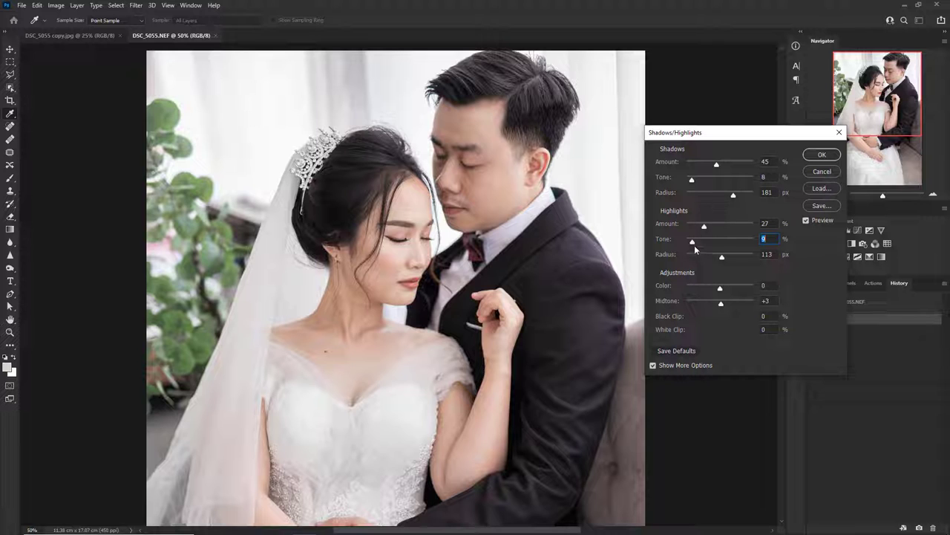
left_click_drag(693, 244, 692, 244)
Settle the Highlights amount and set the Shadows tone to 10.
left_click(704, 226)
key("ctrl+minus")
left_click_drag(692, 181, 693, 181)
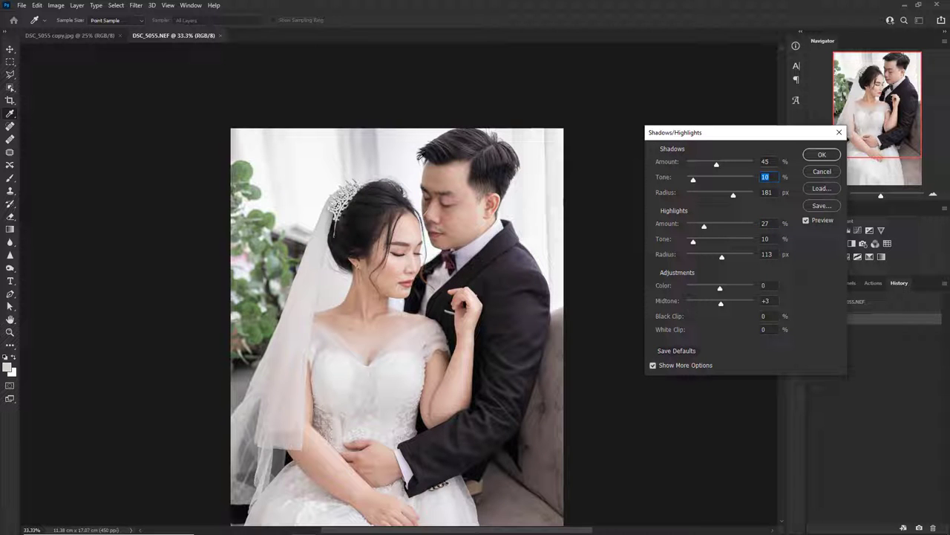
key("ctrl+plus")
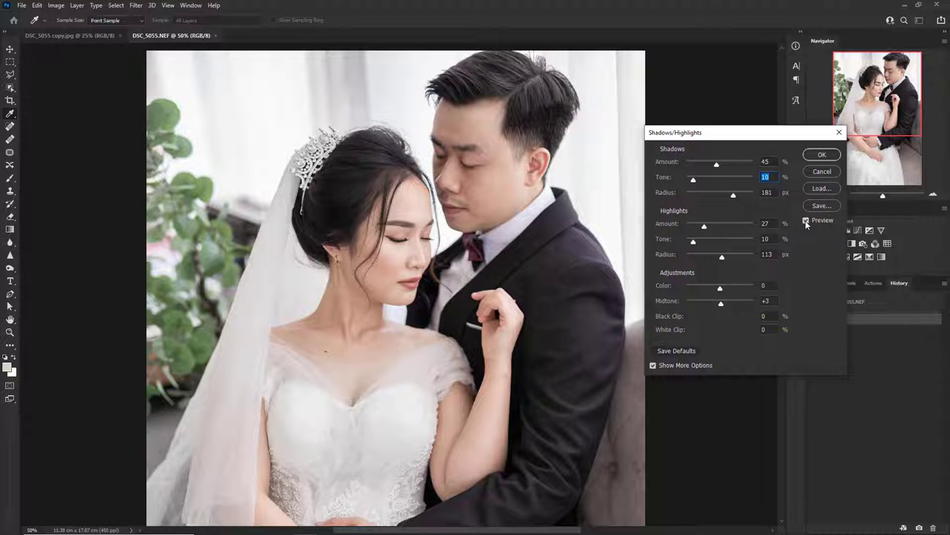
key("ctrl+minus")
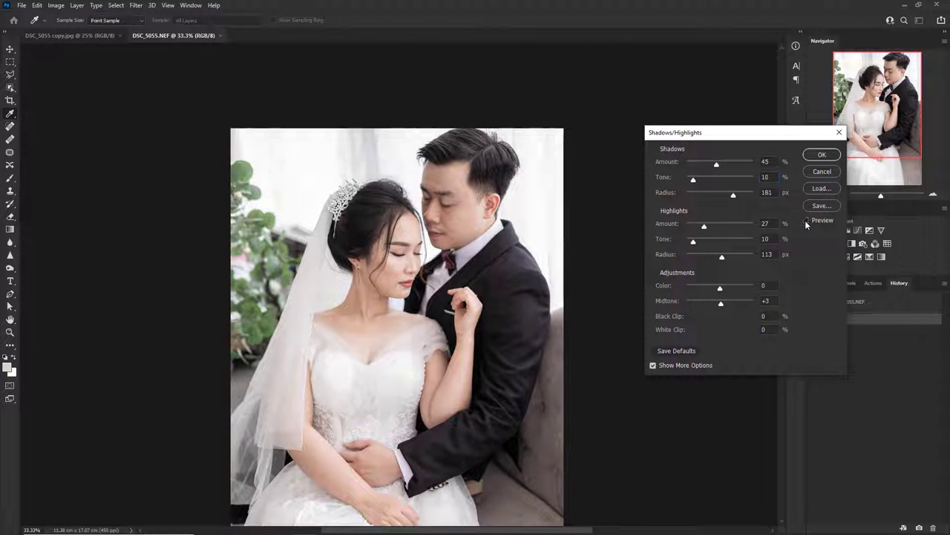
Compare the result with Preview on and off, then apply the Shadows/Highlights correction.
left_click(806, 221)
left_click(807, 221)
left_click(806, 220)
left_click(807, 220)
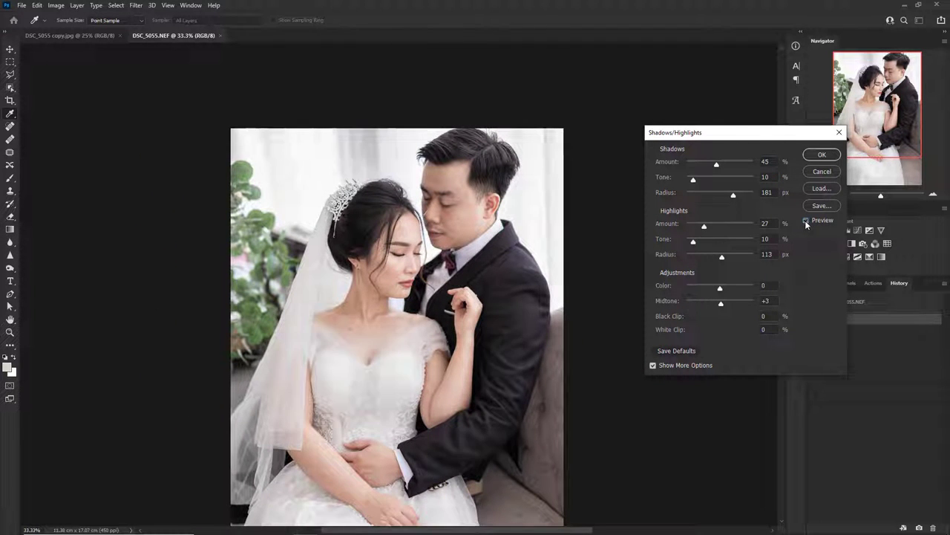
left_click(806, 221)
left_click(807, 220)
key("ctrl+minus")
left_click(805, 220)
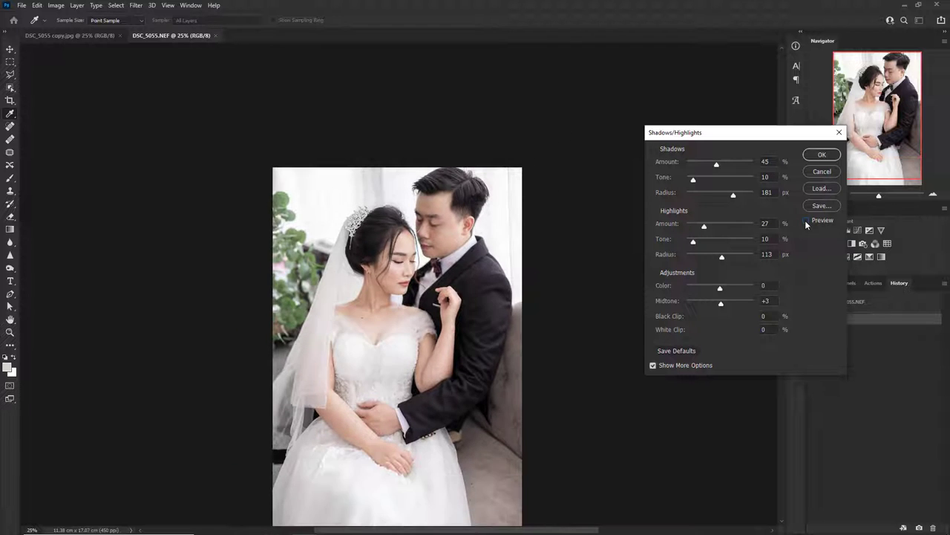
left_click(806, 220)
left_click(822, 156)
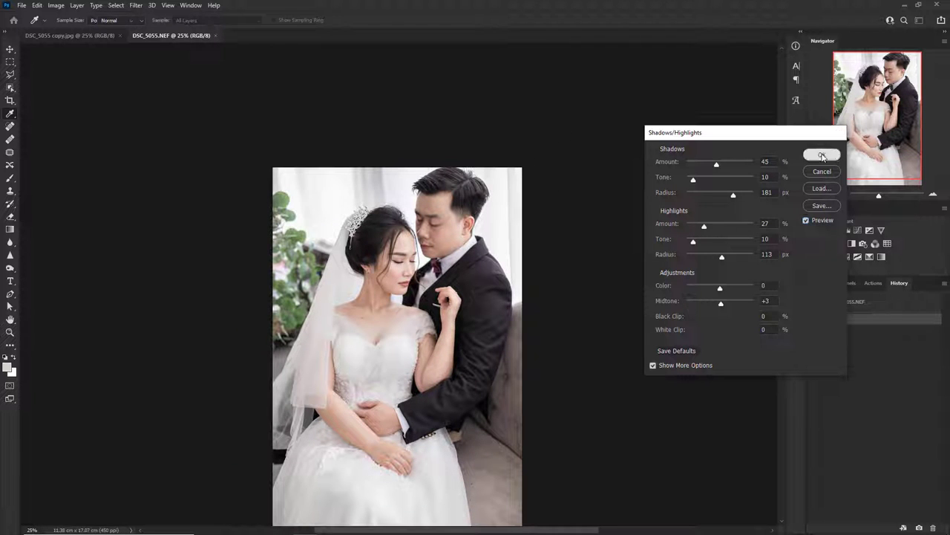
key("j")
key("ctrl+minus")
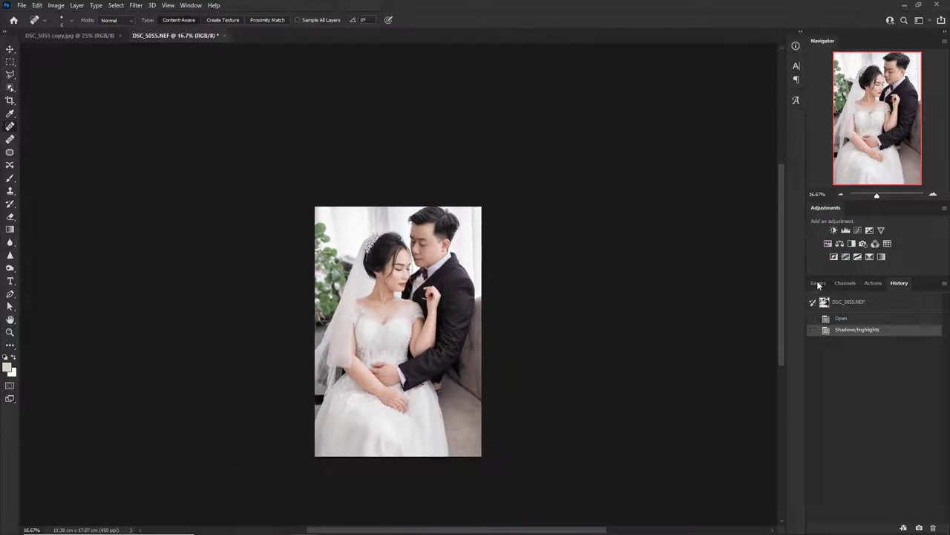
Try Lasso selections on the bride's neck and groom's face, then deselect.
left_click(819, 283)
key("ctrl+plus")
key("ctrl+plus")
key("ctrl+plus")
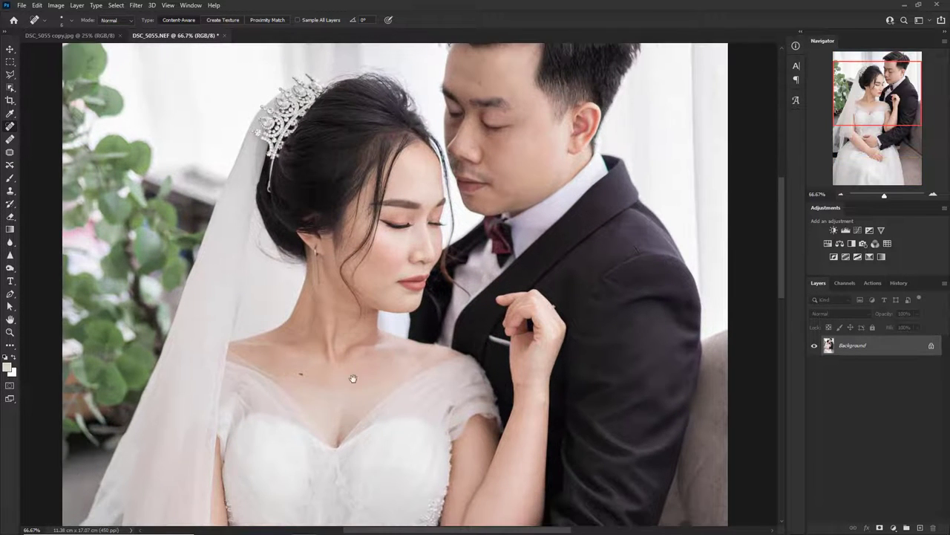
key("ctrl+plus")
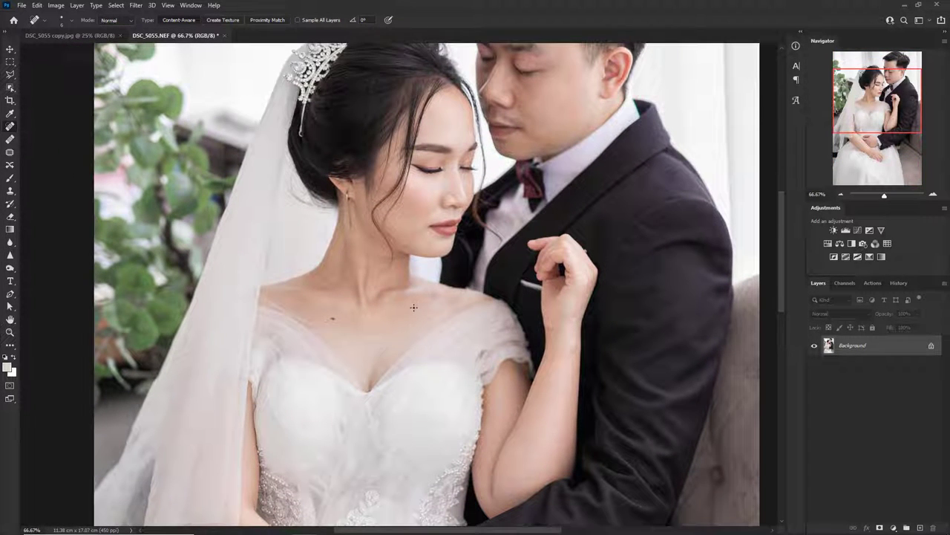
key("l")
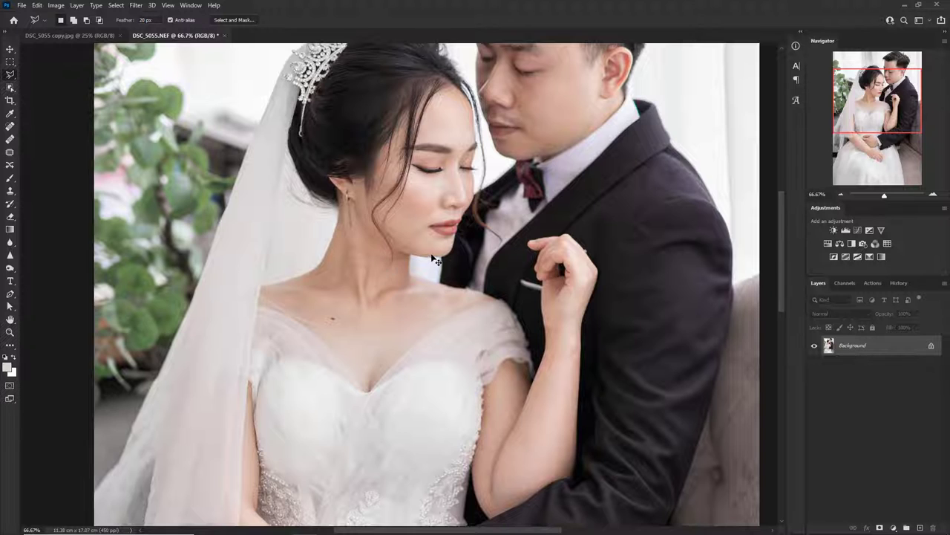
key("ctrl+minus")
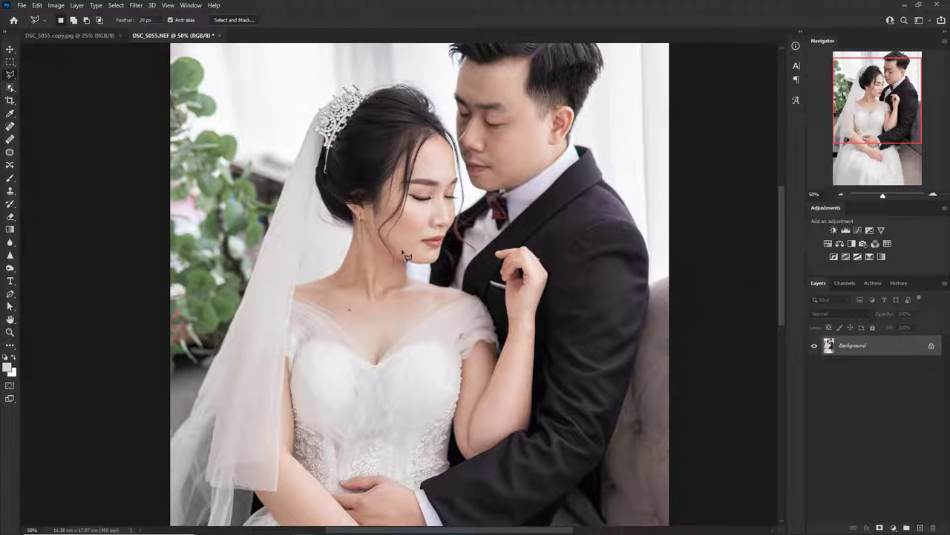
key("shift+l")
key("shift+l")
left_click_drag(362, 217, 375, 223)
left_click_drag(475, 182, 532, 217)
key("ctrl+d")
Show the portrait's RGB, Red, Green and Blue channels.
key("ctrl+plus")
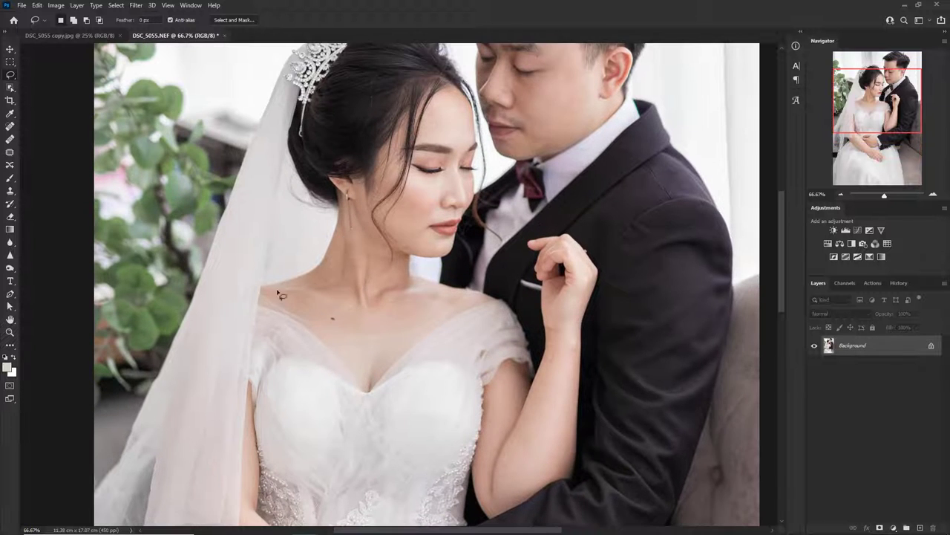
key("ctrl+minus")
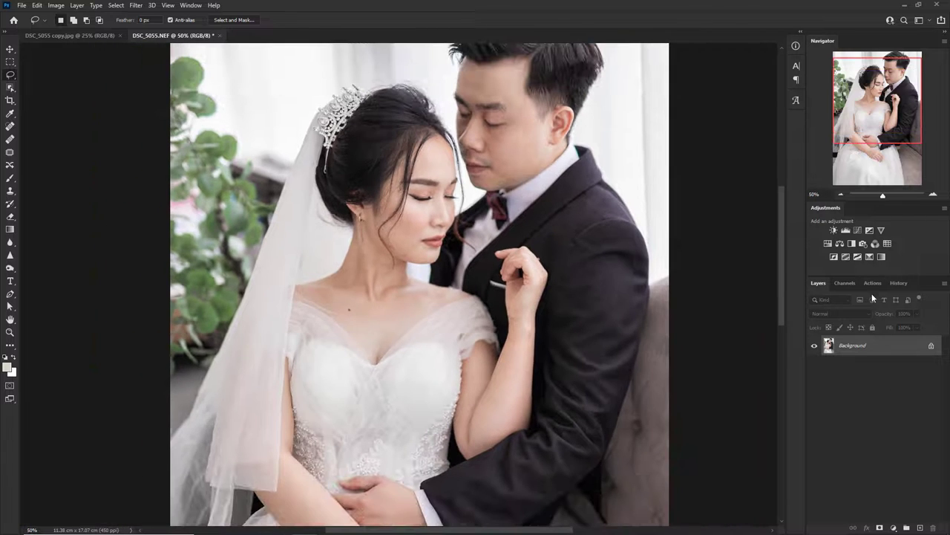
left_click(845, 283)
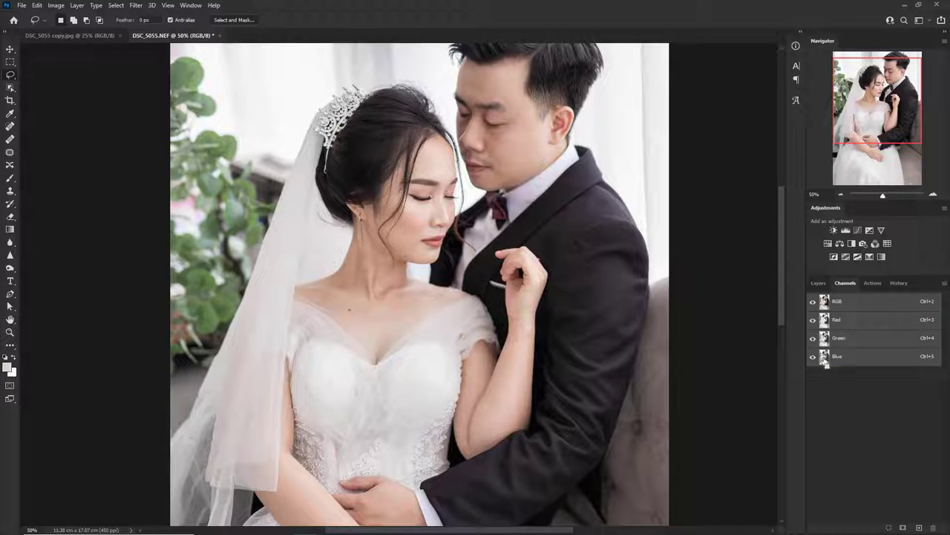
left_click(824, 359, "ctrl")
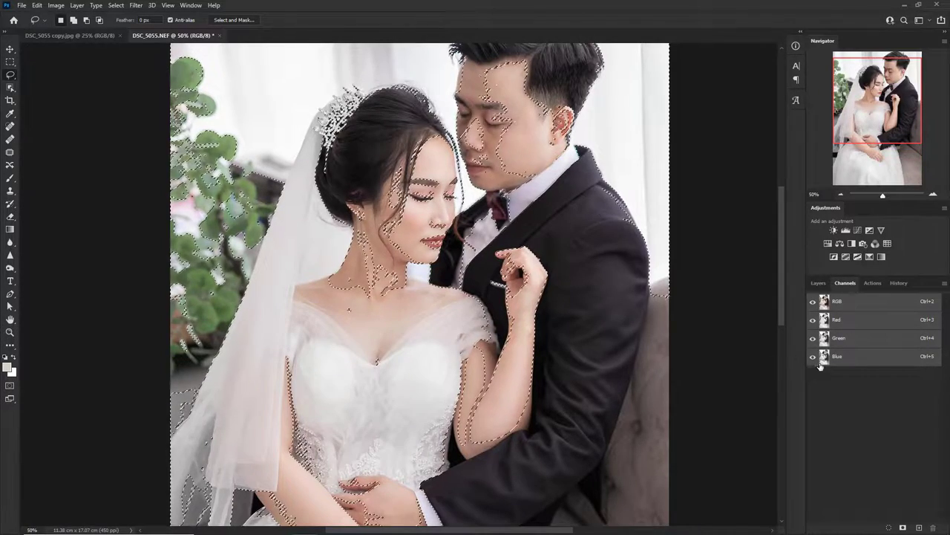
key("ctrl+plus")
key("ctrl+plus")
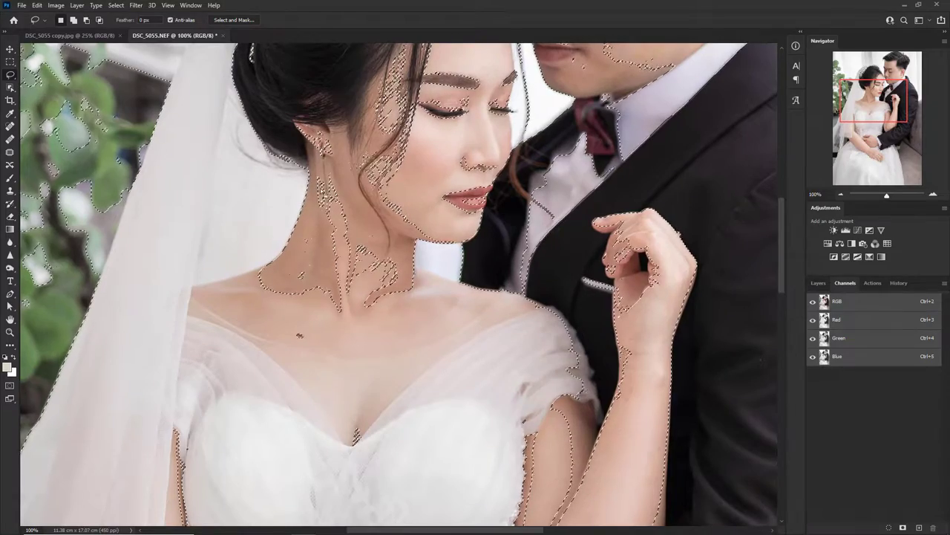
key("ctrl+minus")
key("ctrl+minus")
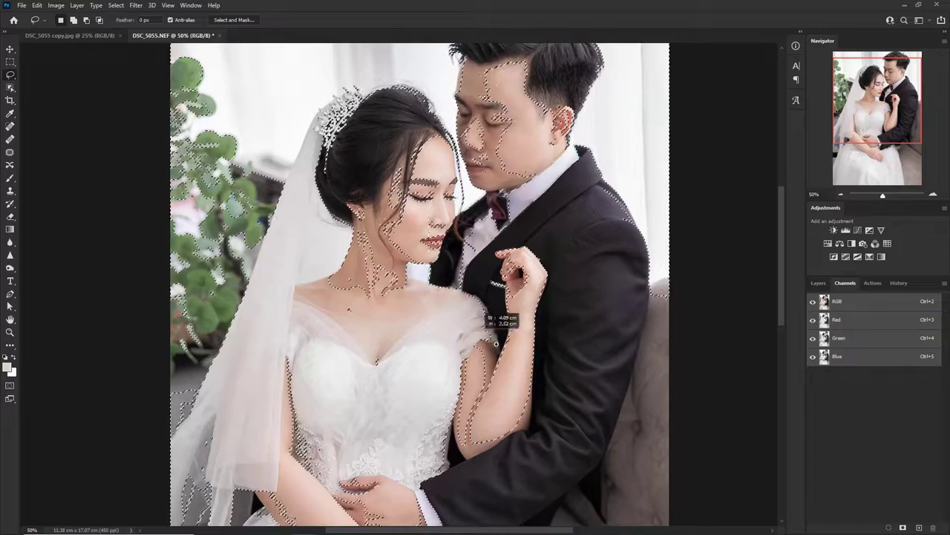
scroll(357, 266, "up", 5)
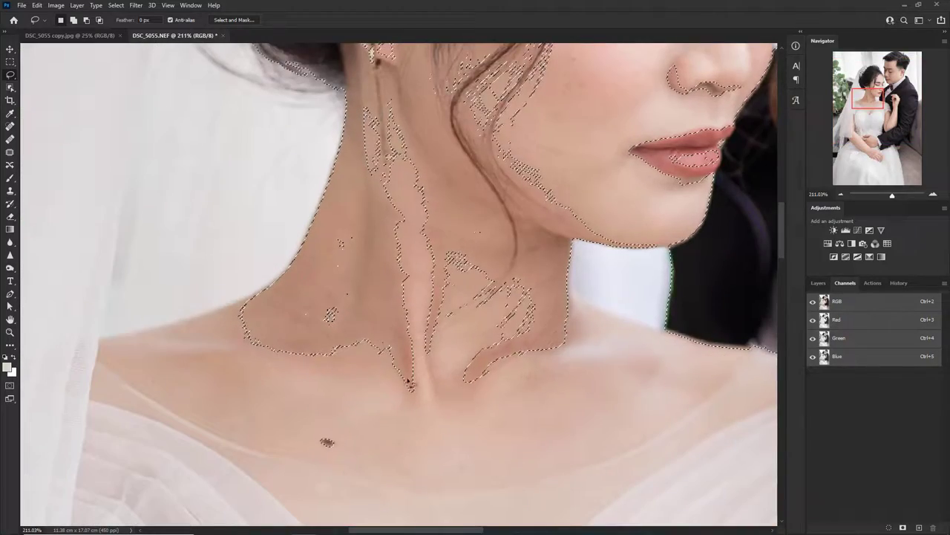
scroll(460, 245, "down", 2)
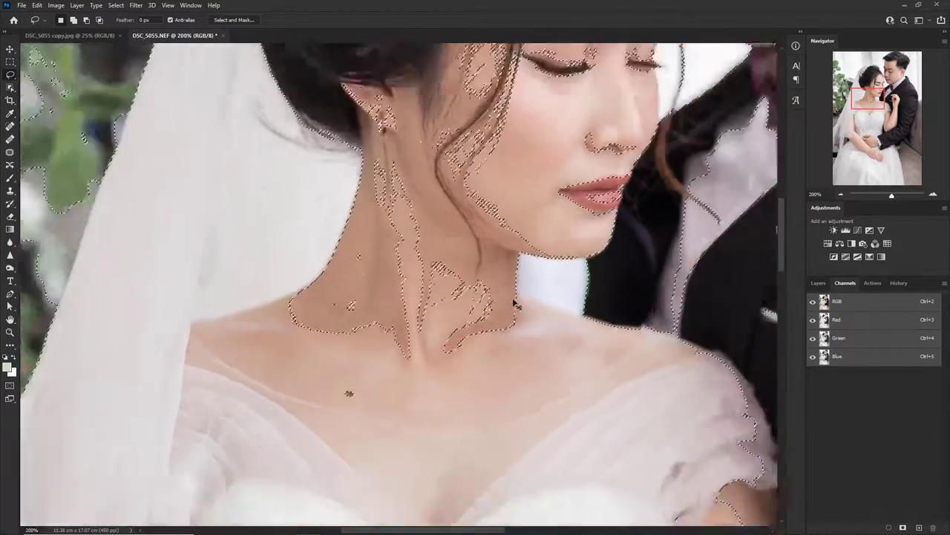
scroll(489, 320, "down", 2)
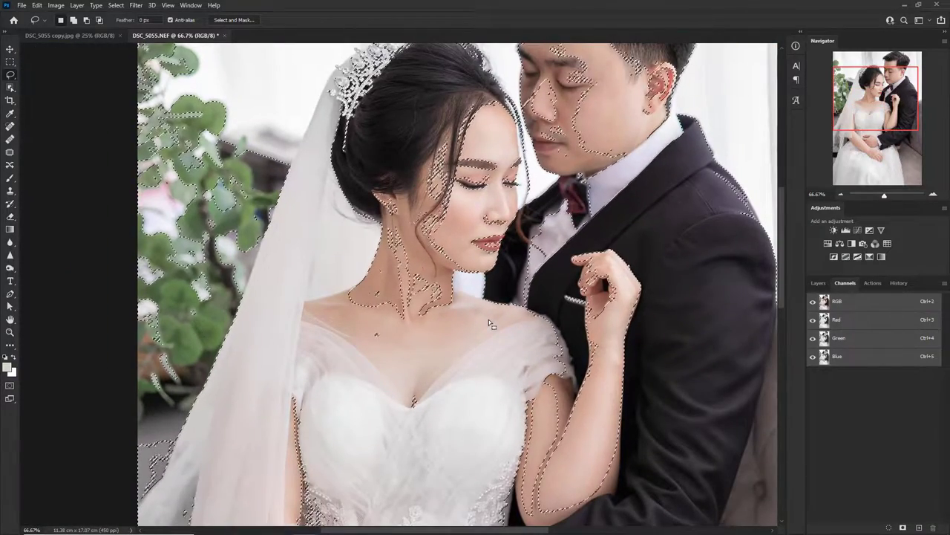
scroll(409, 290, "up", 3)
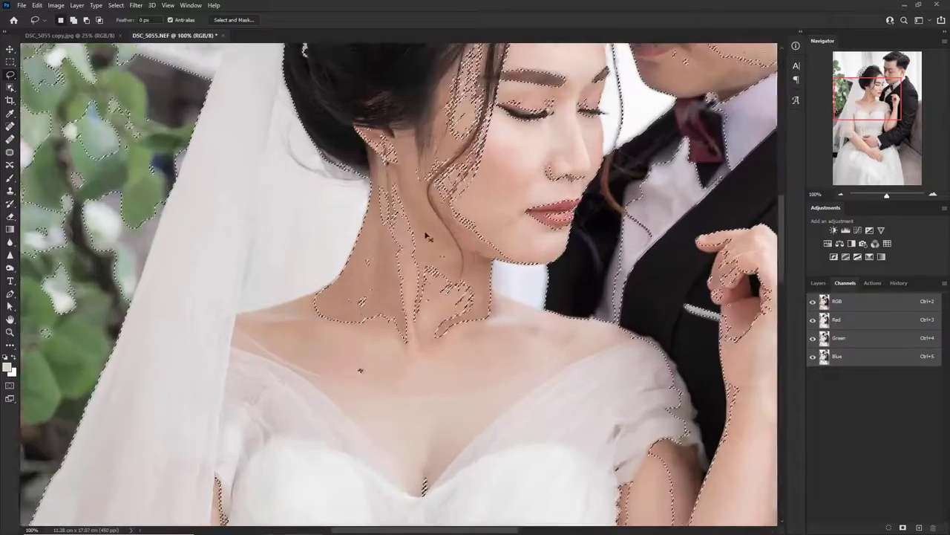
scroll(297, 325, "down", 1)
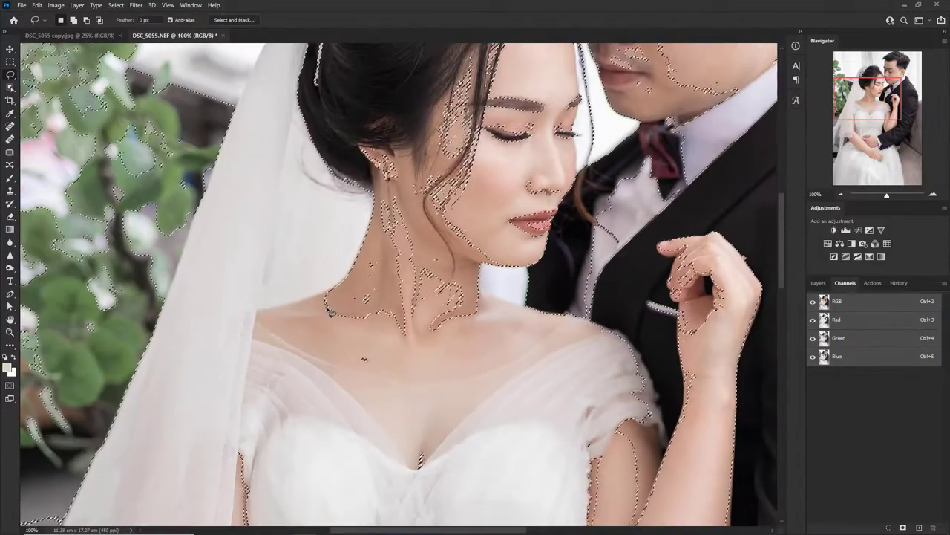
scroll(329, 312, "down", 1)
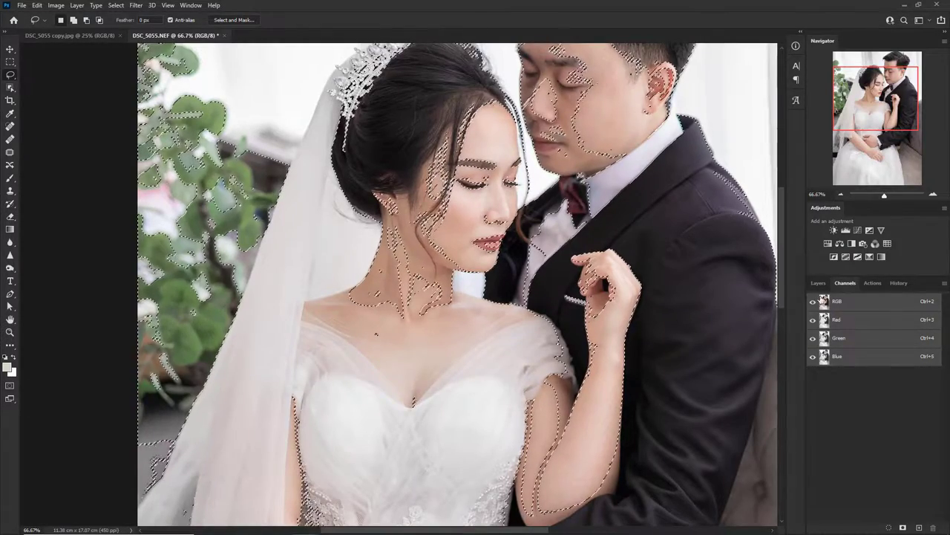
Add a Selective Color adjustment layer and choose the Reds colour range.
left_click(819, 285)
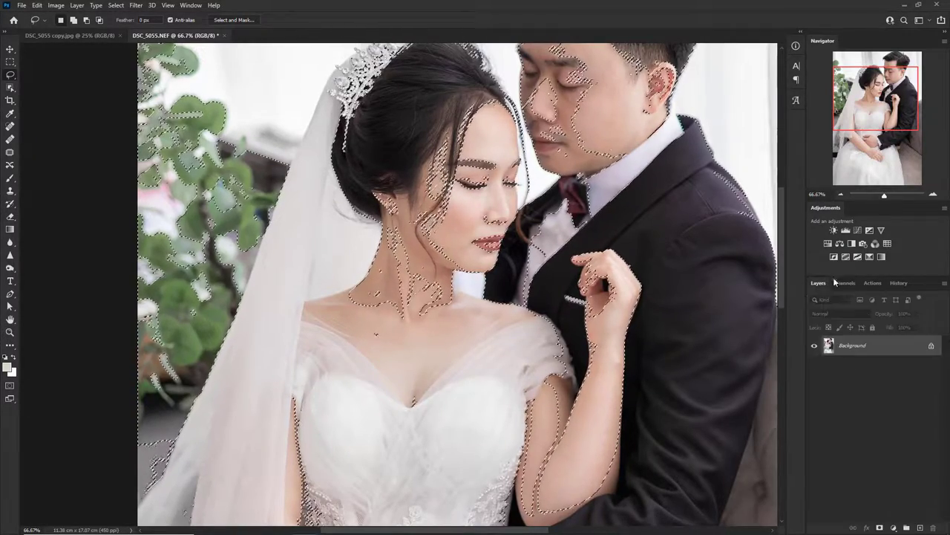
left_click(894, 528)
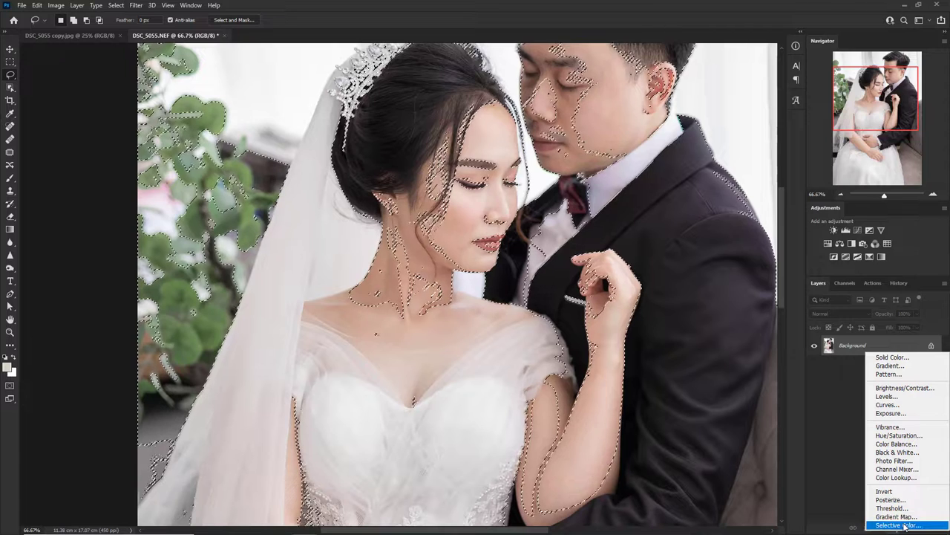
left_click(895, 526)
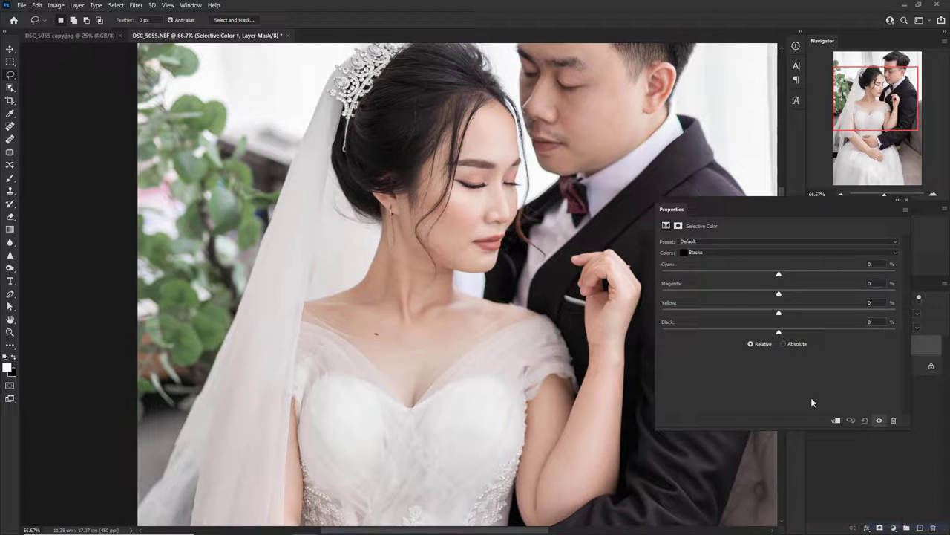
left_click(732, 253)
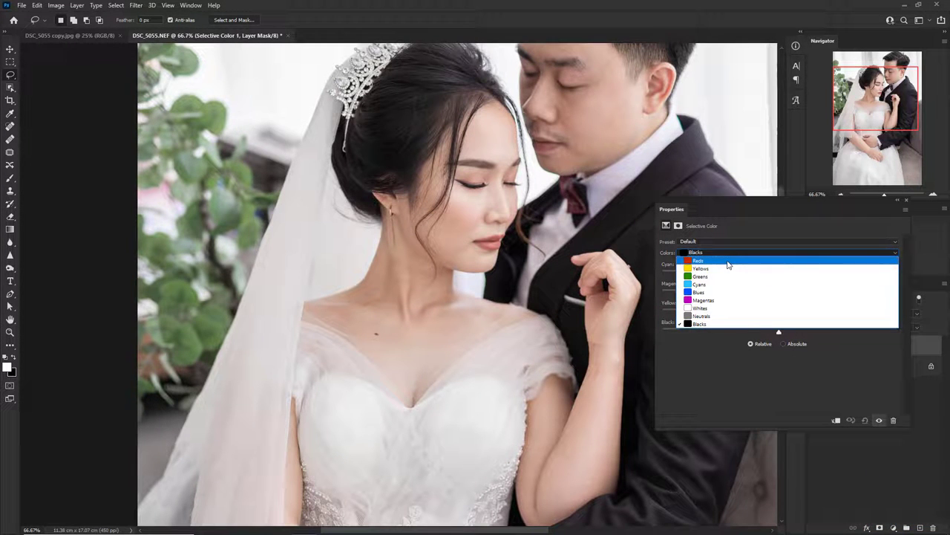
left_click(728, 262)
Set the Reds Black slider to -10%, checking the skin at different zooms.
scroll(385, 248, "up", 1)
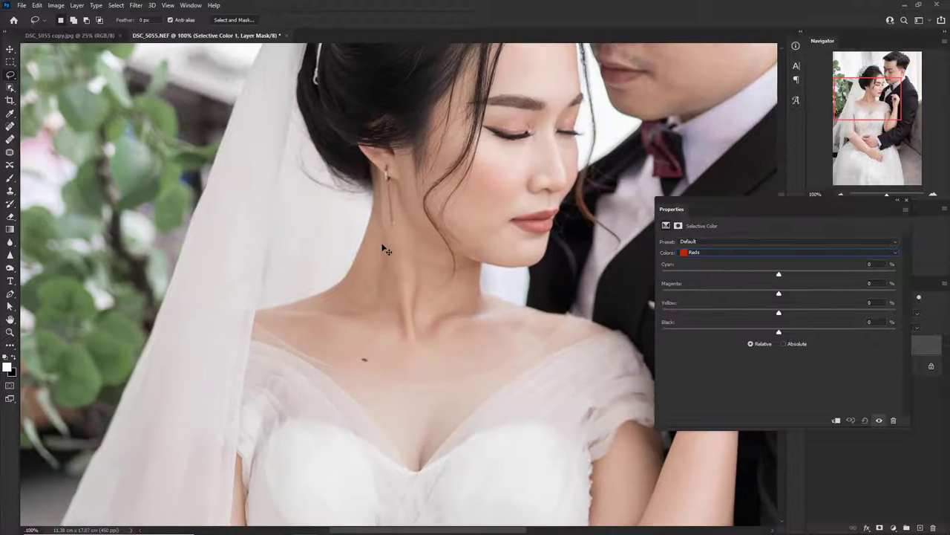
scroll(386, 249, "up", 1)
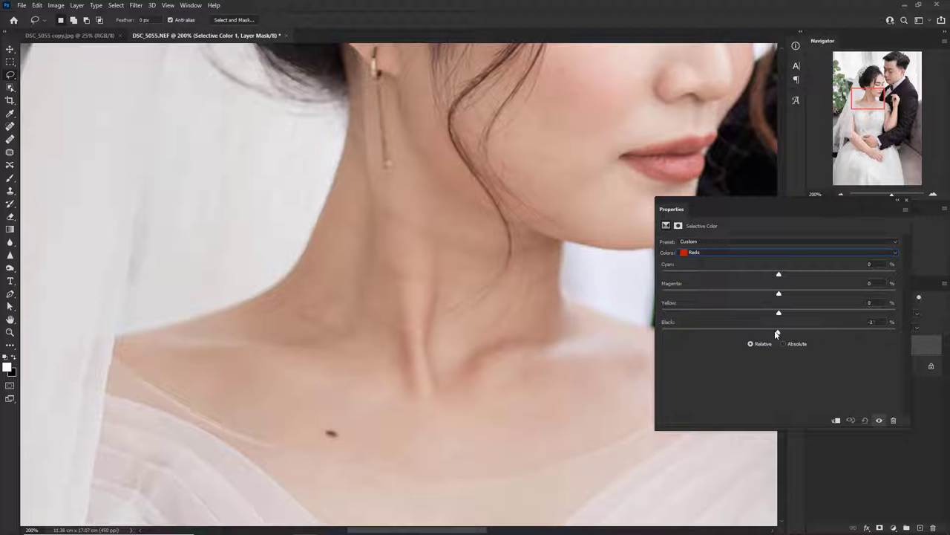
left_click_drag(778, 332, 531, 336)
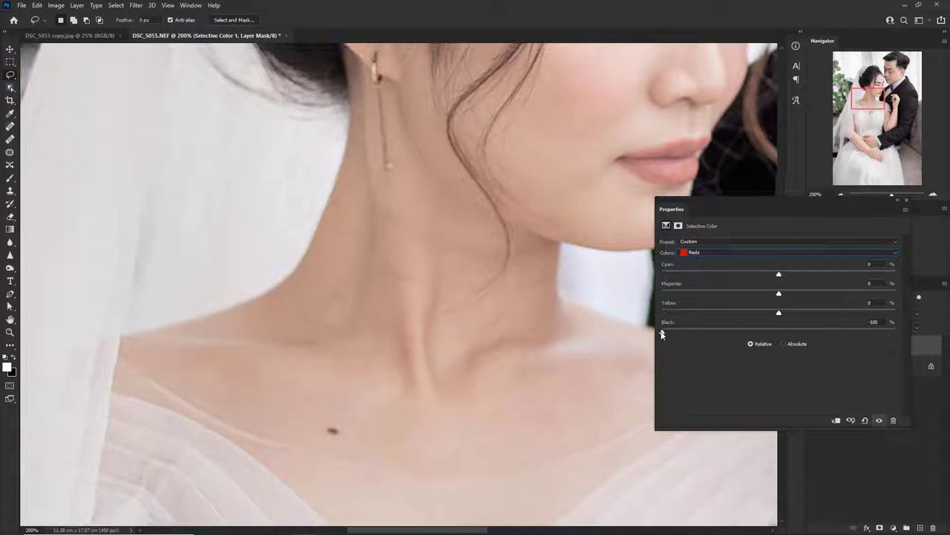
key("ctrl+minus")
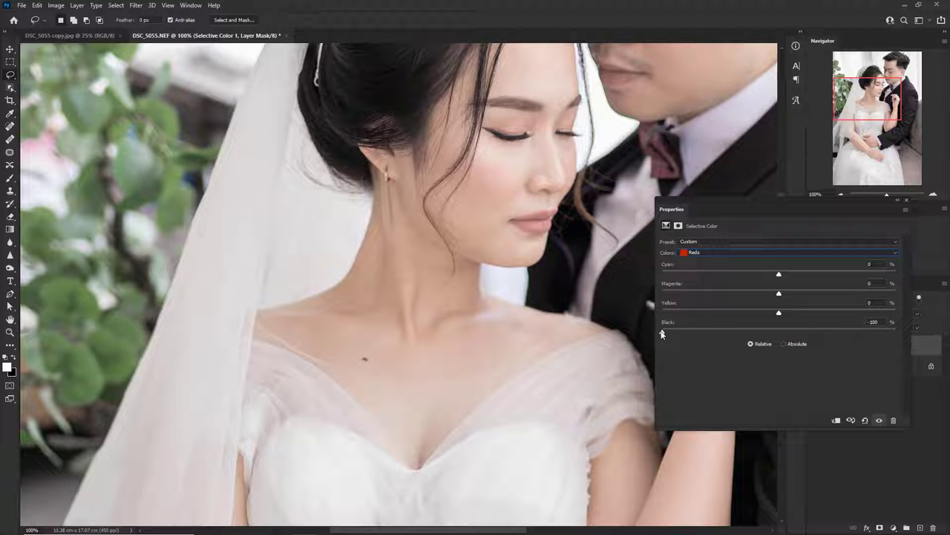
mouse_move(663, 334)
left_mouse_down()
mouse_move(738, 333)
mouse_move(616, 343)
left_mouse_up()
key("ctrl+plus")
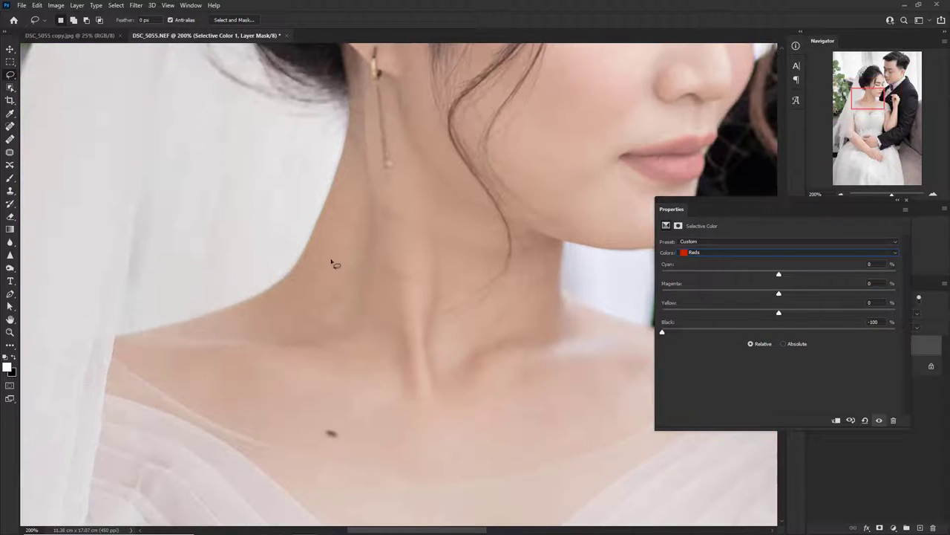
key("ctrl+minus")
left_click_drag(664, 331, 765, 333)
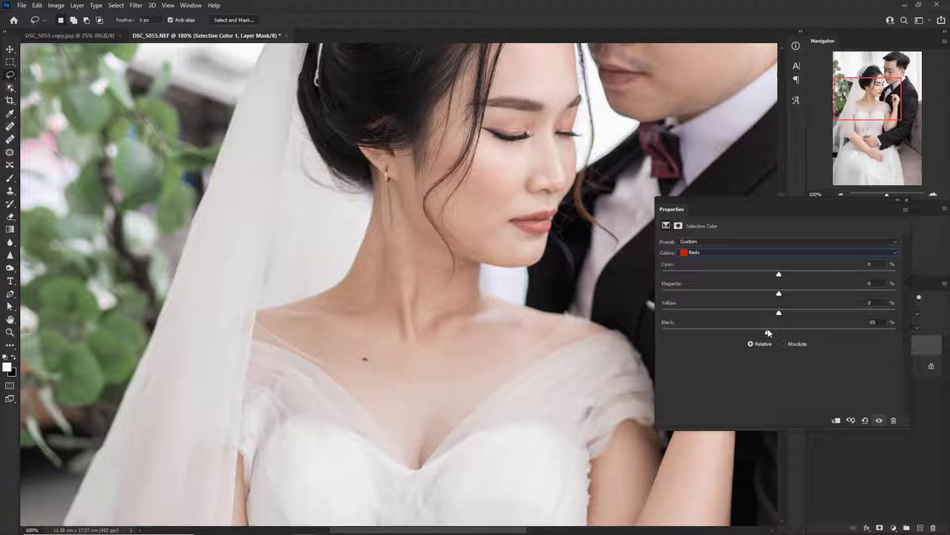
key("ctrl+minus")
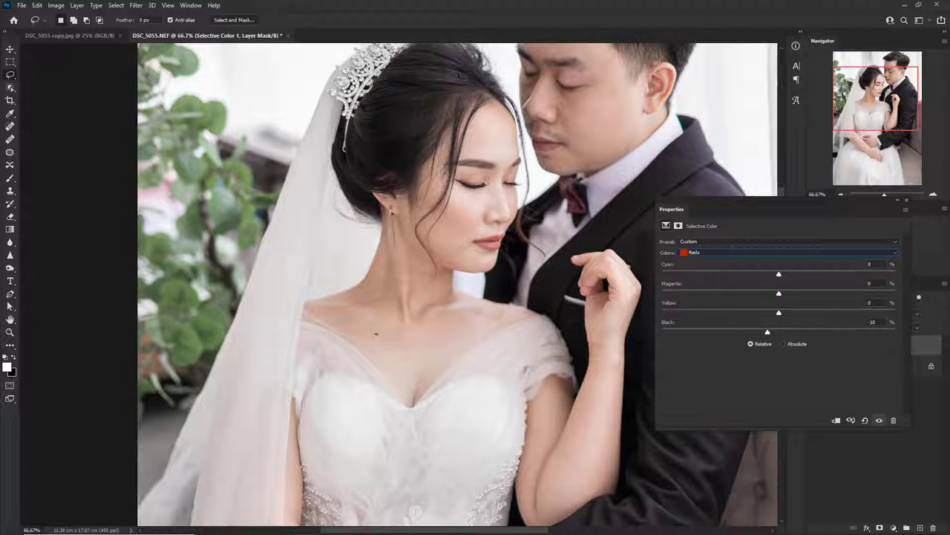
key("ctrl+minus")
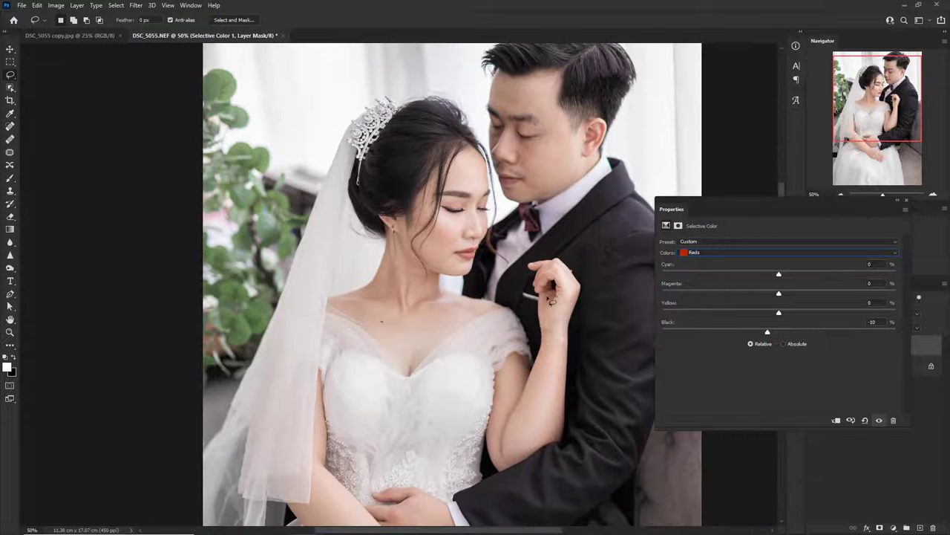
key("ctrl+plus")
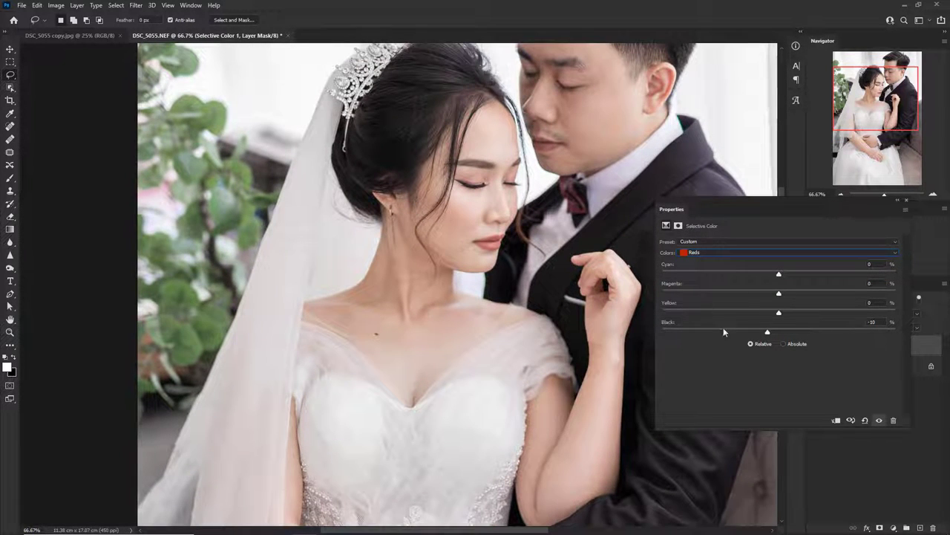
key("ctrl+plus")
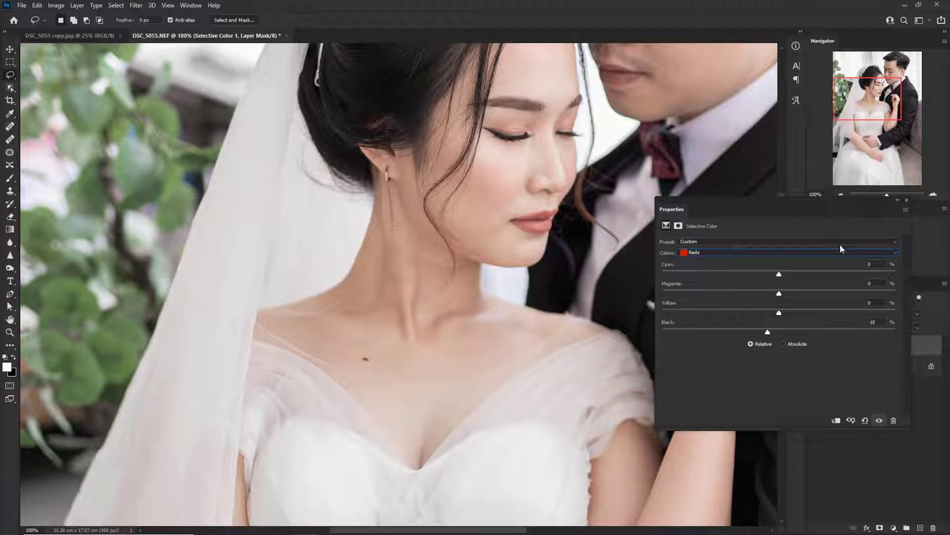
left_click_drag(775, 332, 716, 332)
left_click_drag(773, 336, 768, 337)
Choose Yellows in Selective Color and set its Black to -23 after previewing -100.
left_click(770, 251)
left_click(759, 272)
key("ctrl+minus")
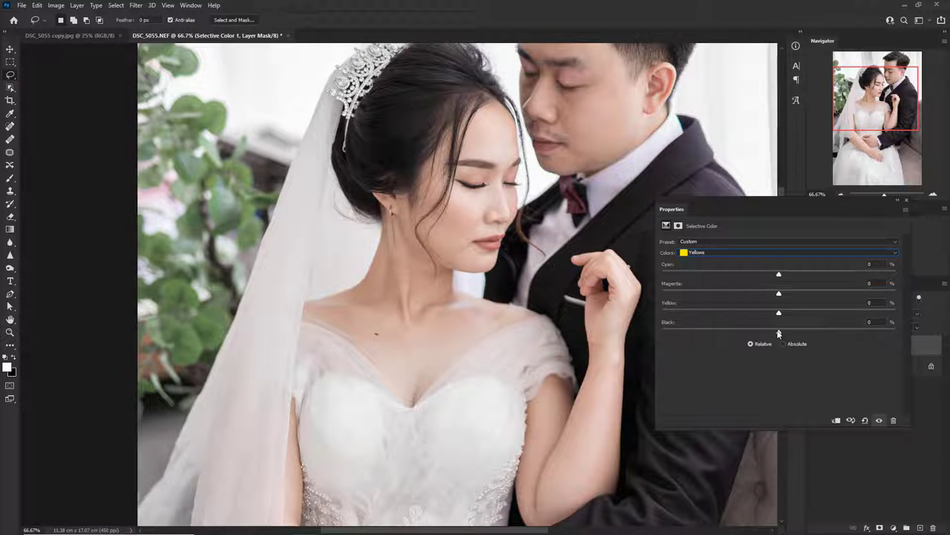
left_click_drag(778, 332, 773, 333)
left_click_drag(877, 330, 600, 334)
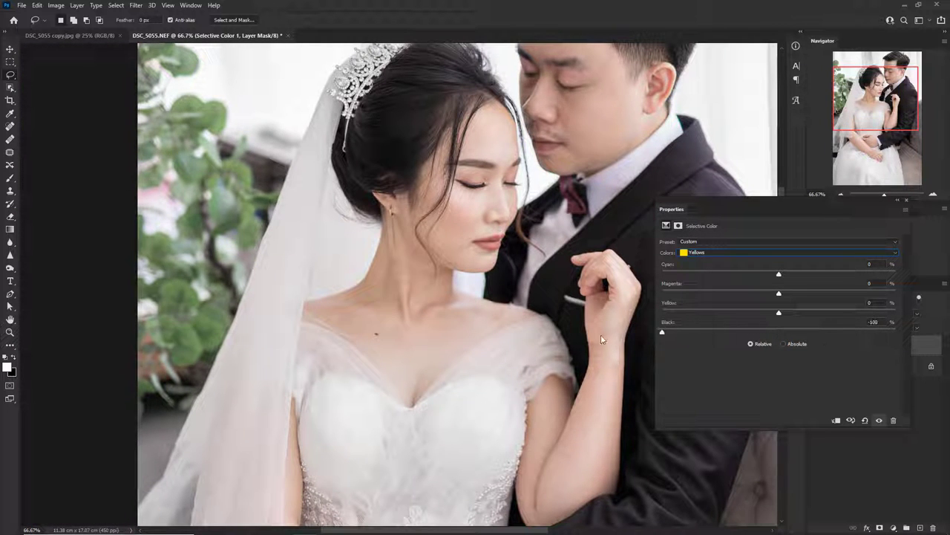
left_click_drag(677, 341, 752, 344)
scroll(466, 297, "down", 2)
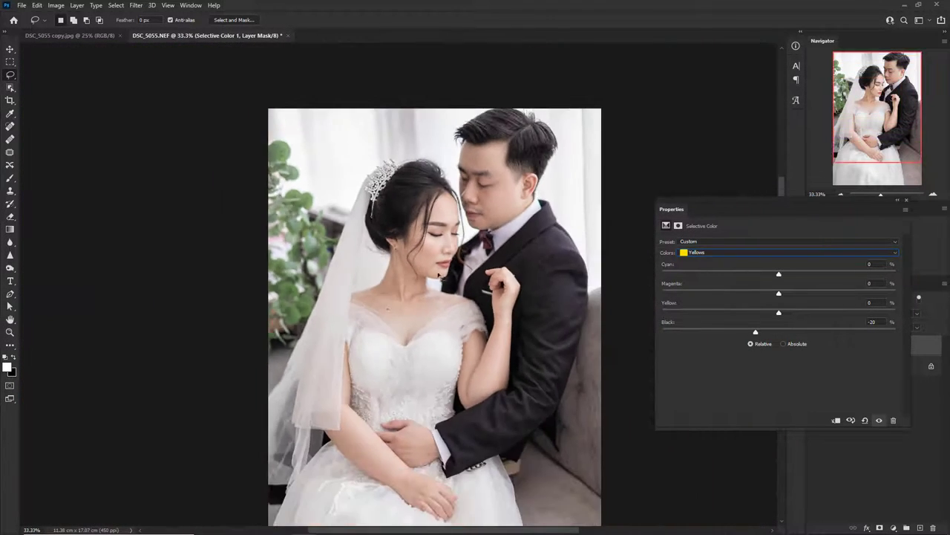
scroll(393, 281, "up", 2)
scroll(394, 281, "up", 1)
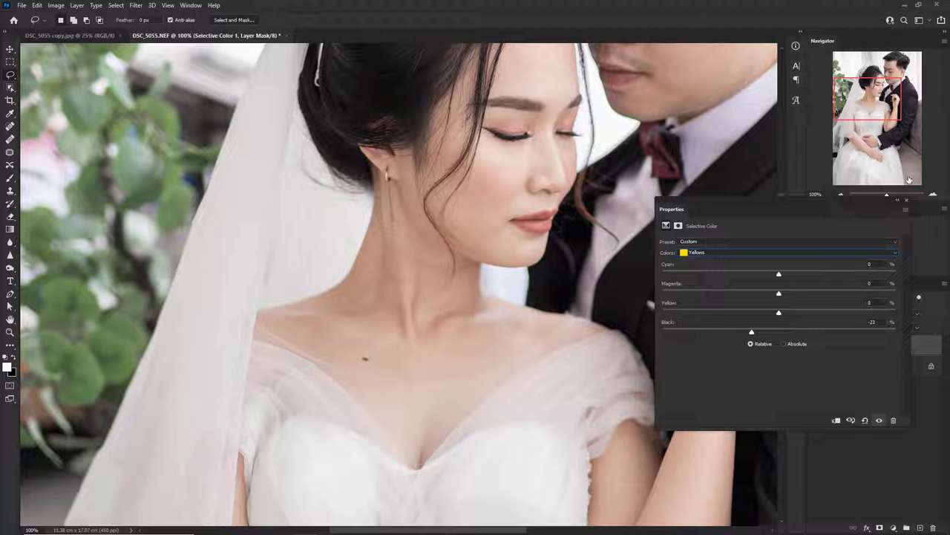
Close the Selective Color settings and toggle the layer off and on to compare the neck.
left_click(906, 202)
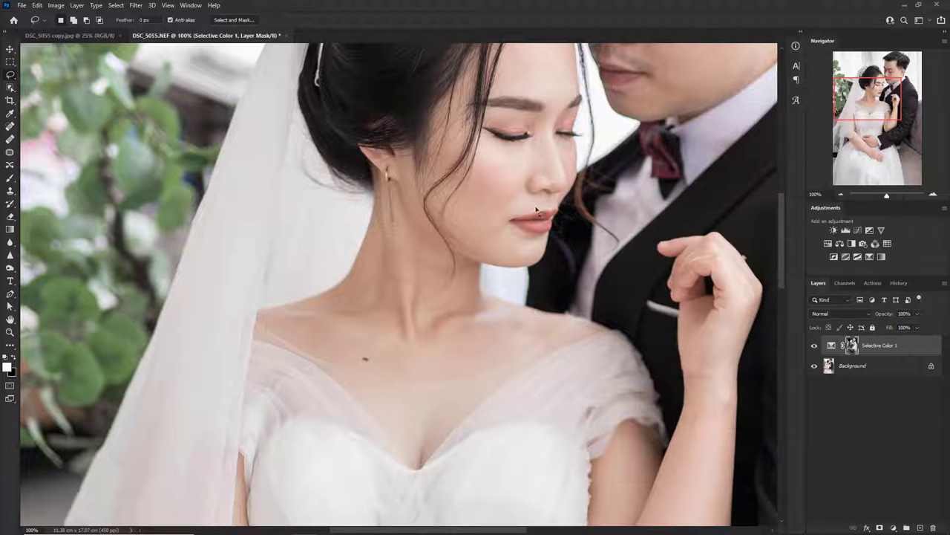
key("ctrl+minus")
key("ctrl+plus")
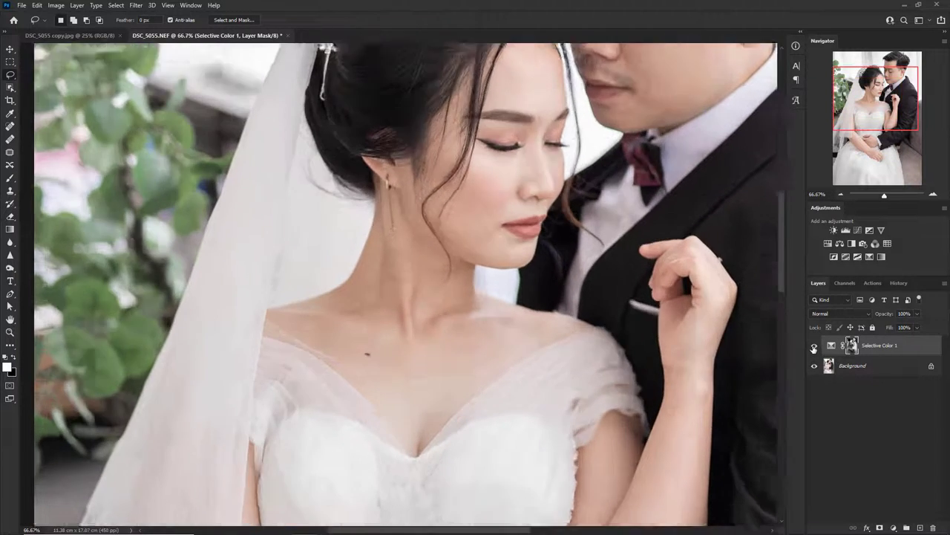
key("ctrl+plus")
left_click(814, 346)
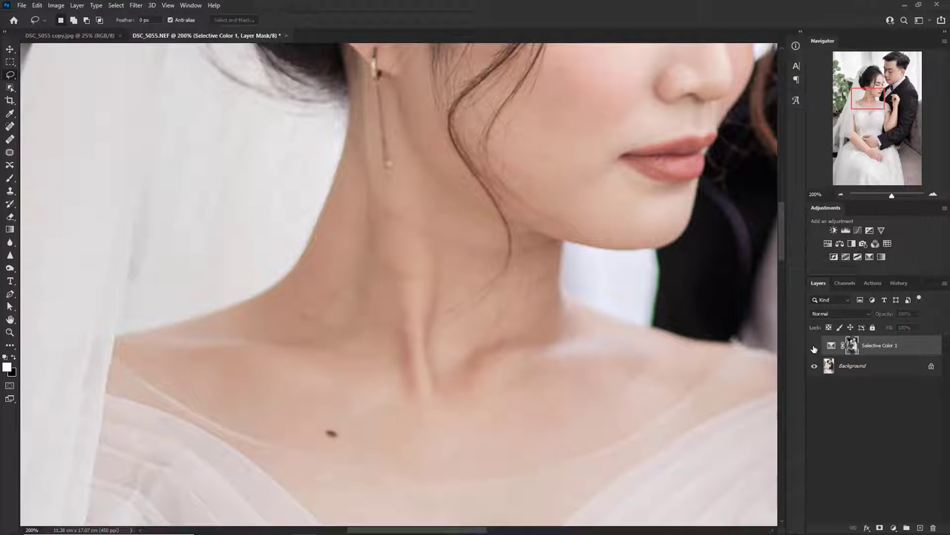
left_click(814, 346)
left_click(814, 346)
left_click(814, 346)
Compare the whole photo with the adjustment hidden and shown, then fit it on screen.
key("ctrl+minus")
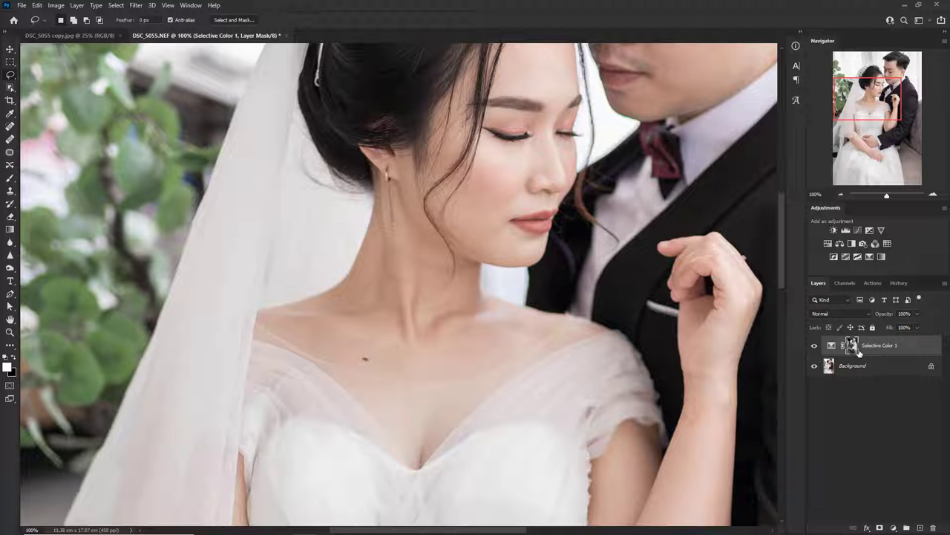
key("ctrl+minus")
key("ctrl+minus")
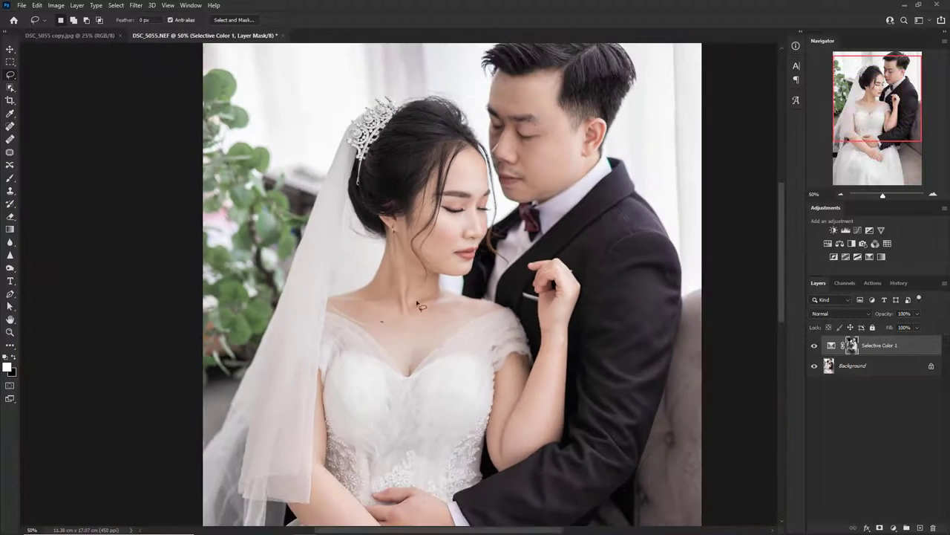
key("ctrl+minus")
key("ctrl+plus")
left_click(814, 346)
left_click(813, 346)
key("ctrl+equal")
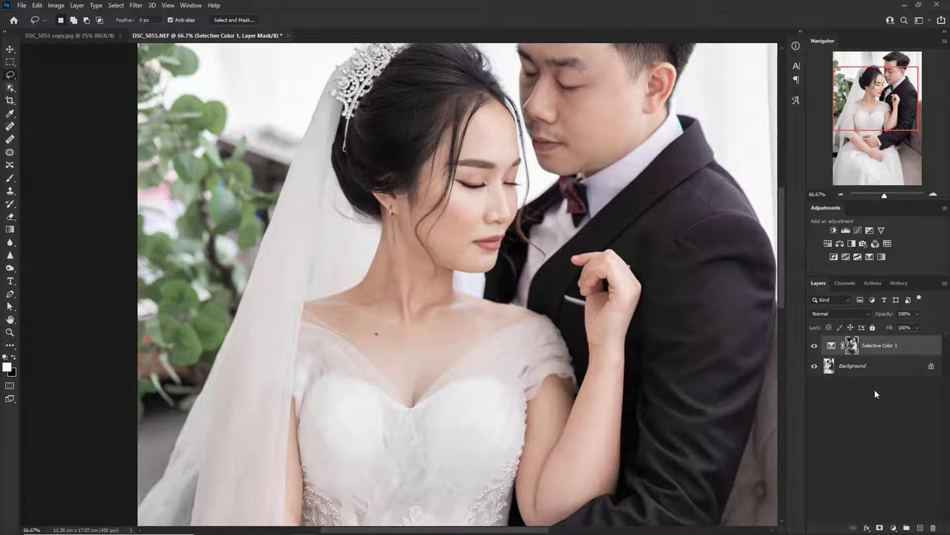
key("ctrl+minus")
key("ctrl+minus")
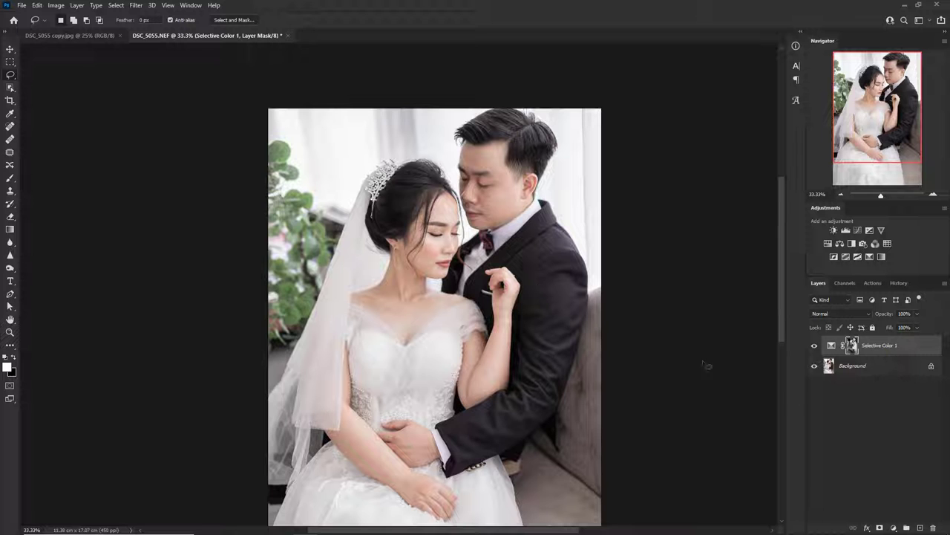
key("ctrl+0")
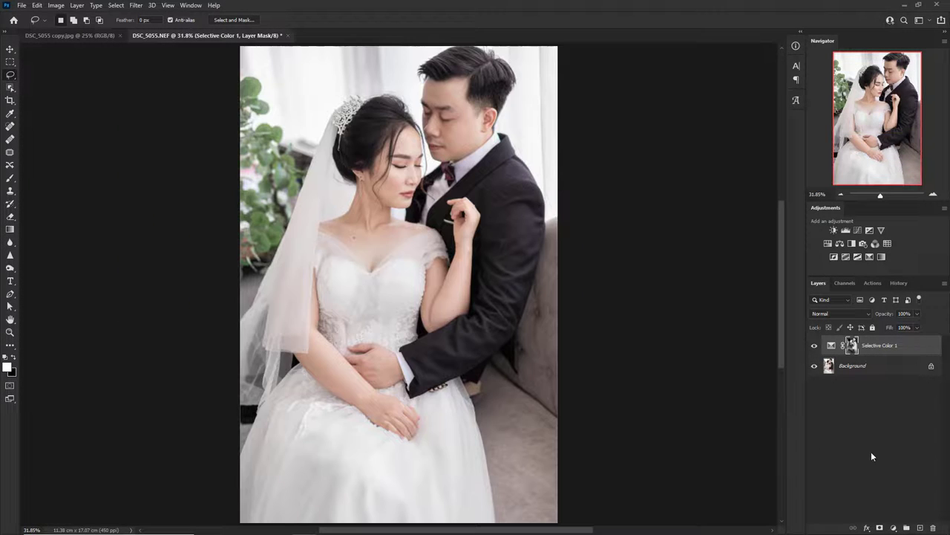
Add a second Selective Color adjustment layer and choose Reds as its colour range.
left_click(894, 528)
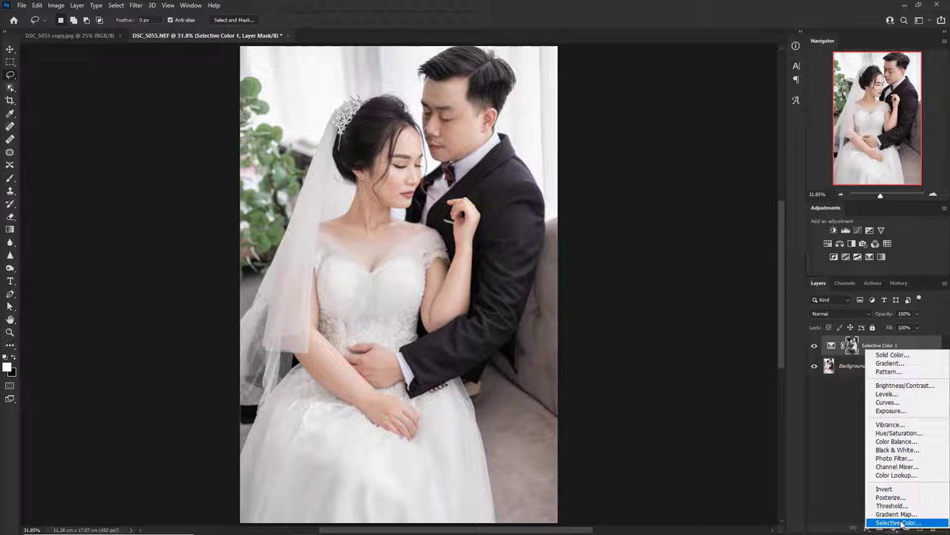
left_click(901, 523)
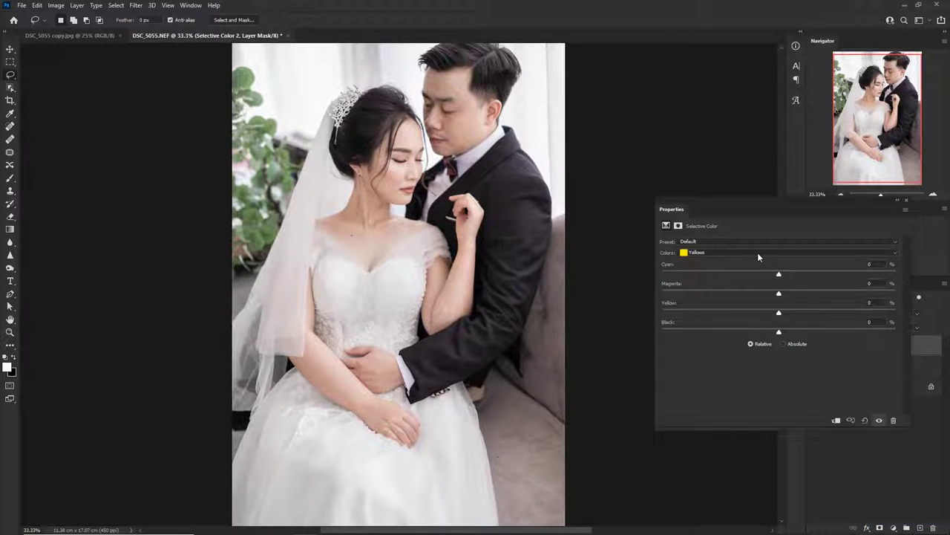
left_click(758, 252)
left_click(736, 261)
key("ctrl+plus")
key("ctrl+minus")
Set the Reds to Cyan +7 and Black -2, checking the skin tones.
left_click_drag(779, 276, 779, 277)
left_click_drag(779, 275, 788, 277)
left_click_drag(782, 337, 779, 334)
key("ctrl+plus")
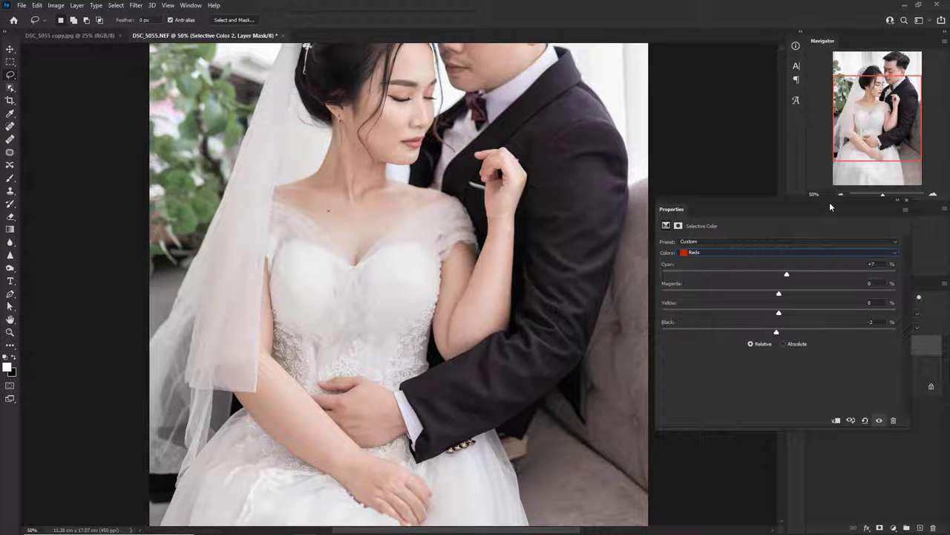
left_click_drag(758, 211, 635, 198)
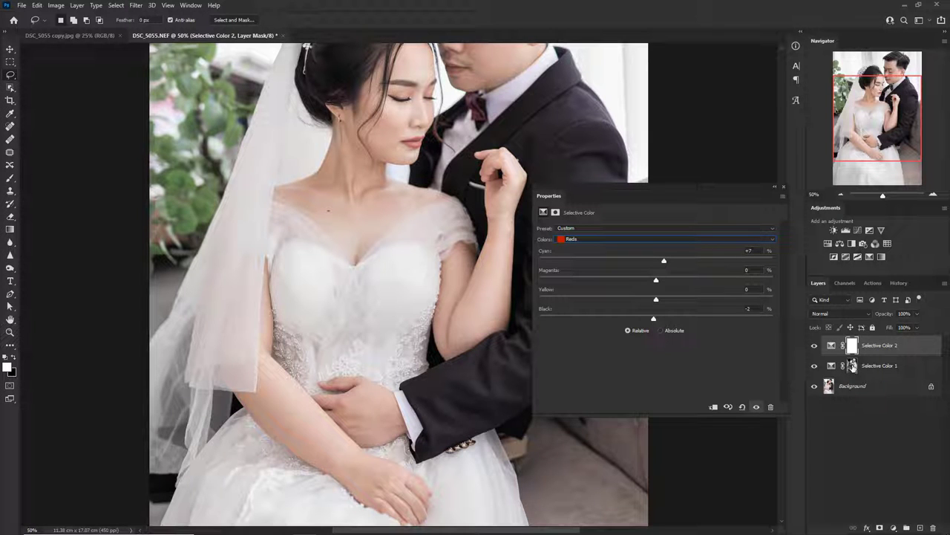
left_click_drag(666, 188, 770, 209)
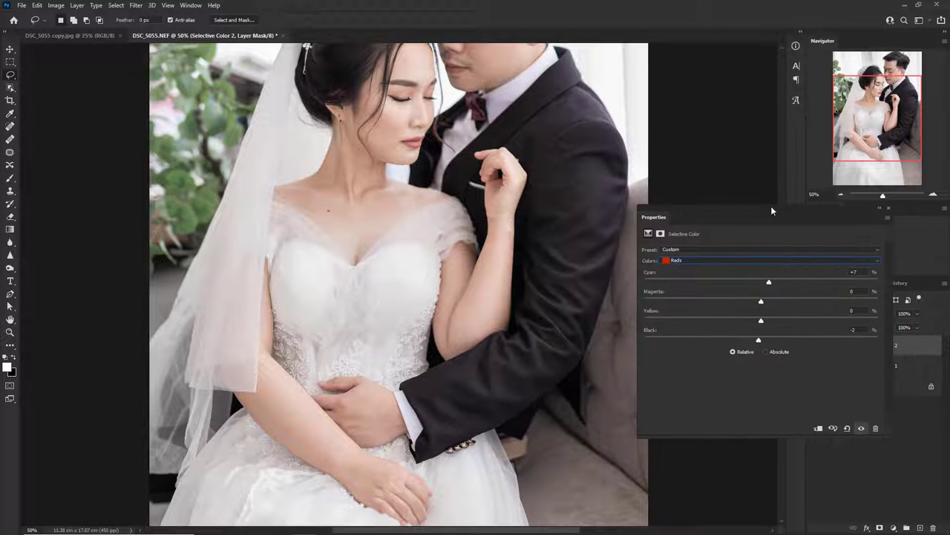
key("ctrl+minus")
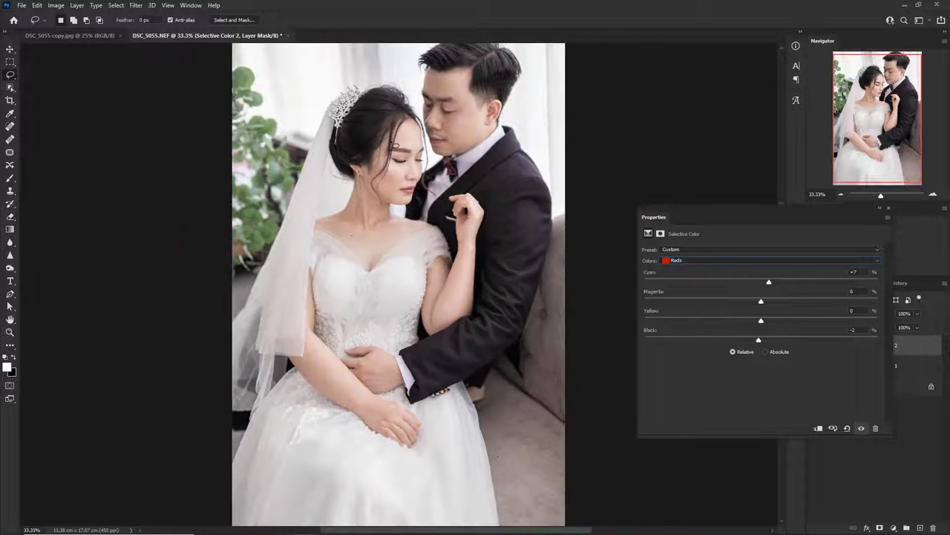
Switch the second Selective Color layer to Yellows with Cyan -4 and Black -2.
left_click(724, 261)
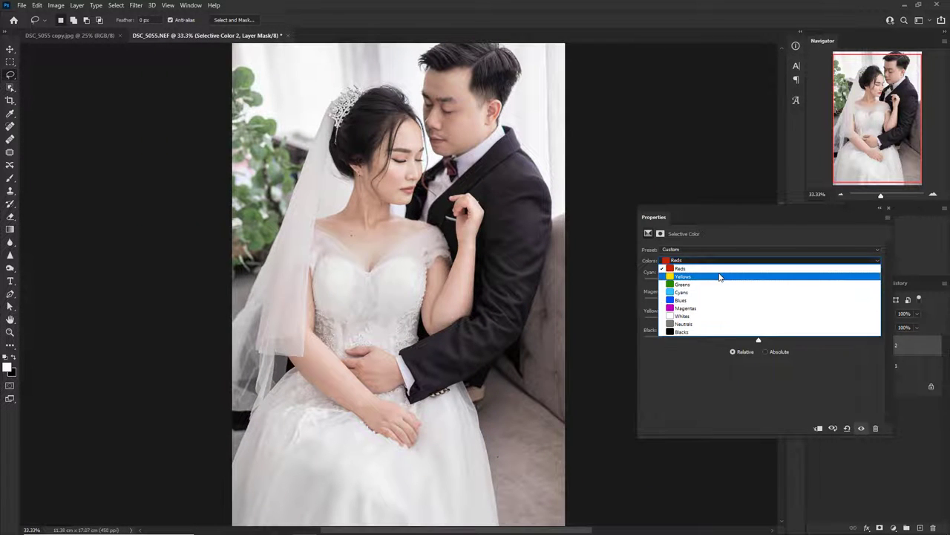
left_click(719, 272)
key("ctrl+plus")
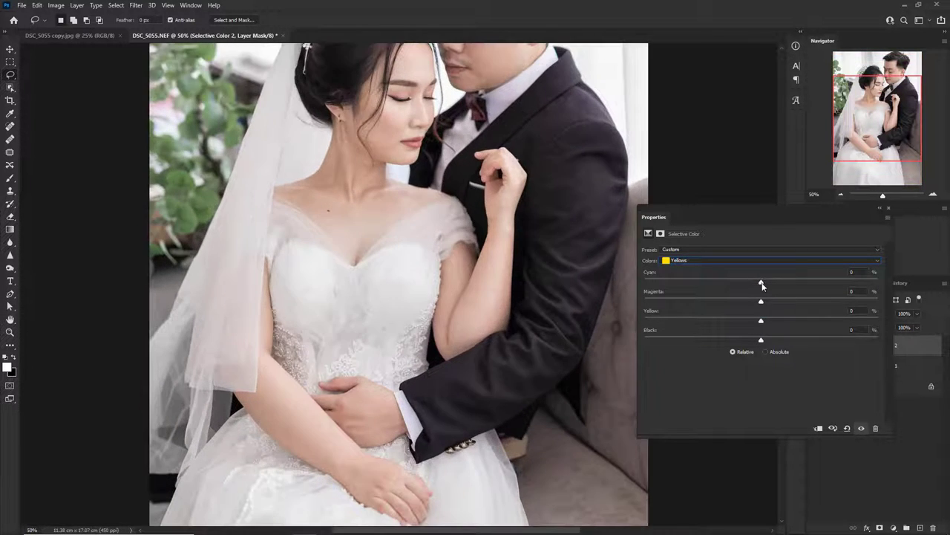
left_click_drag(761, 284, 758, 284)
key("ctrl+minus")
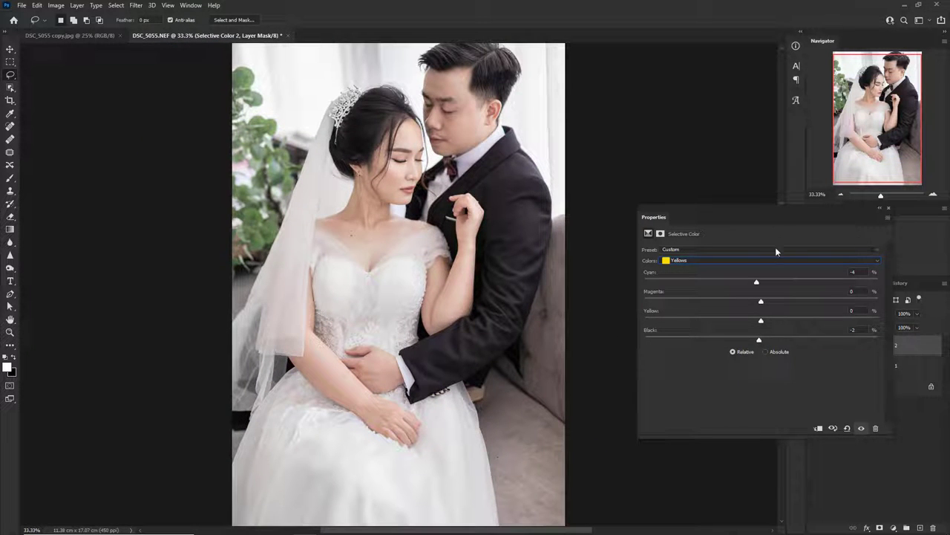
left_click(776, 260)
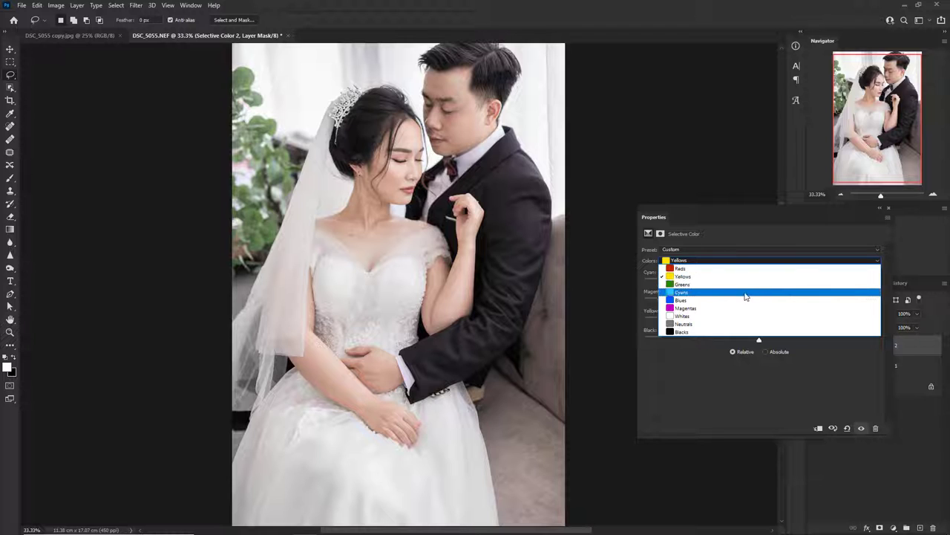
Choose Cyans and settle their Cyan slider at -33.
left_click(689, 294)
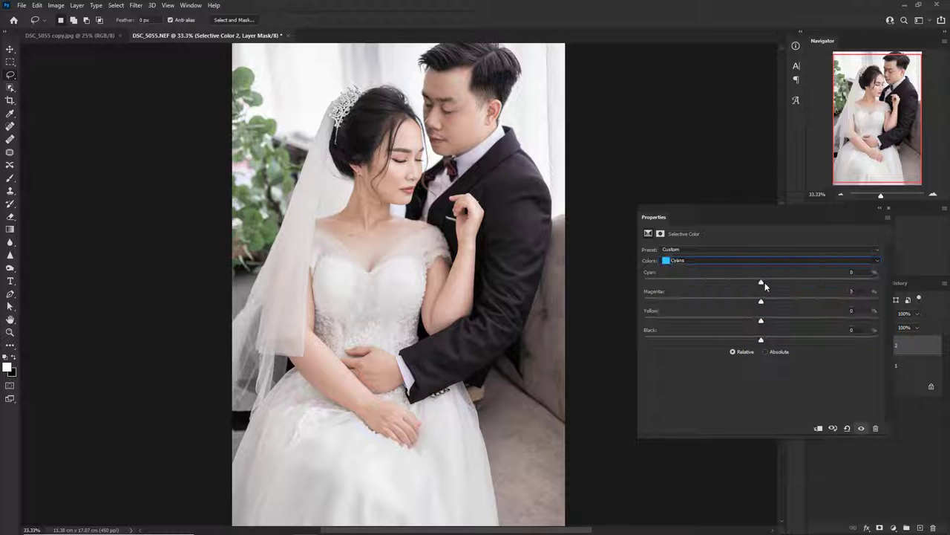
key("ctrl+plus")
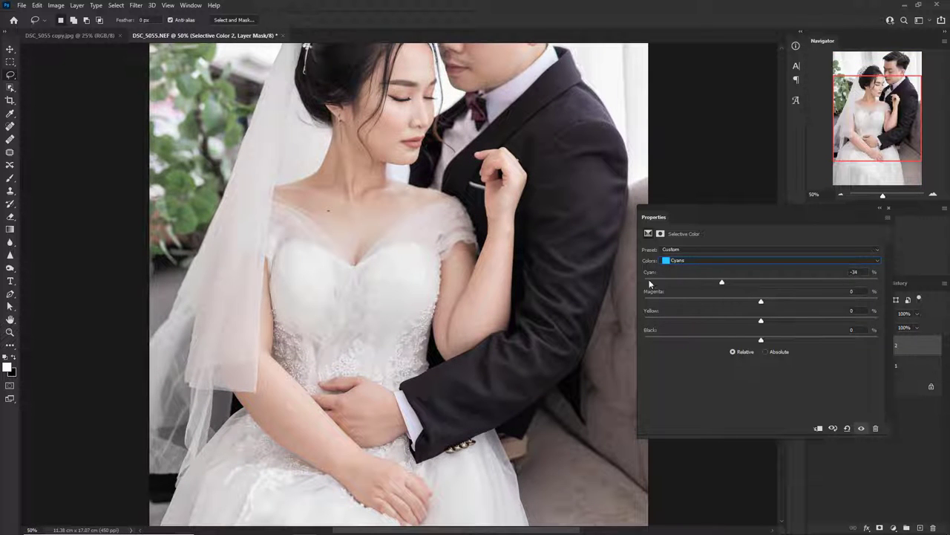
left_click_drag(722, 283, 743, 283)
key("ctrl+minus")
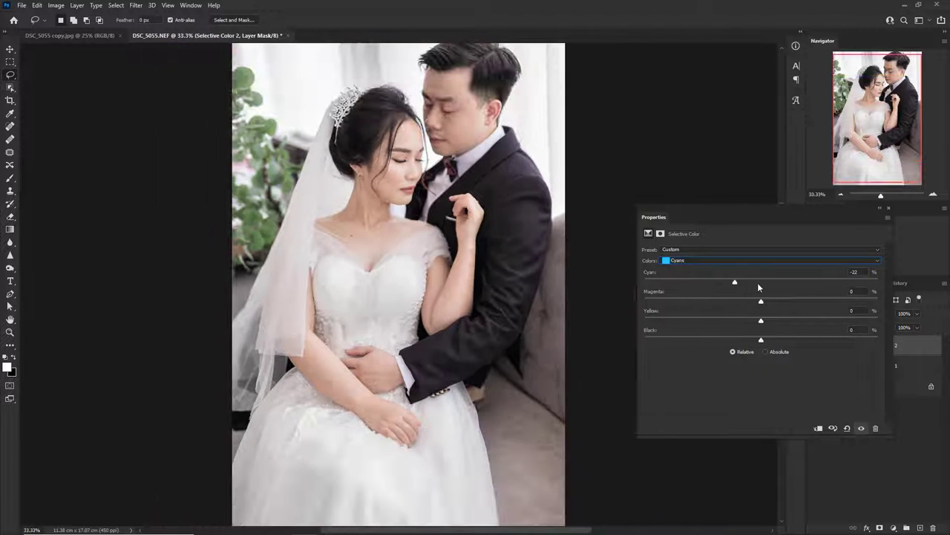
left_click_drag(718, 284, 708, 284)
key("ctrl+minus")
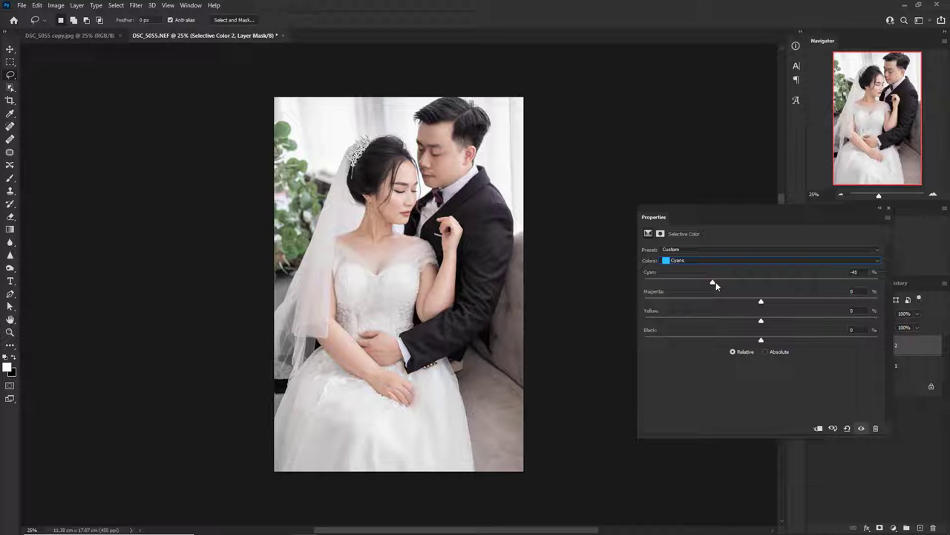
left_click_drag(720, 283, 722, 283)
Close the Properties panel and reopen the second Selective Color layer's settings.
left_click(888, 208)
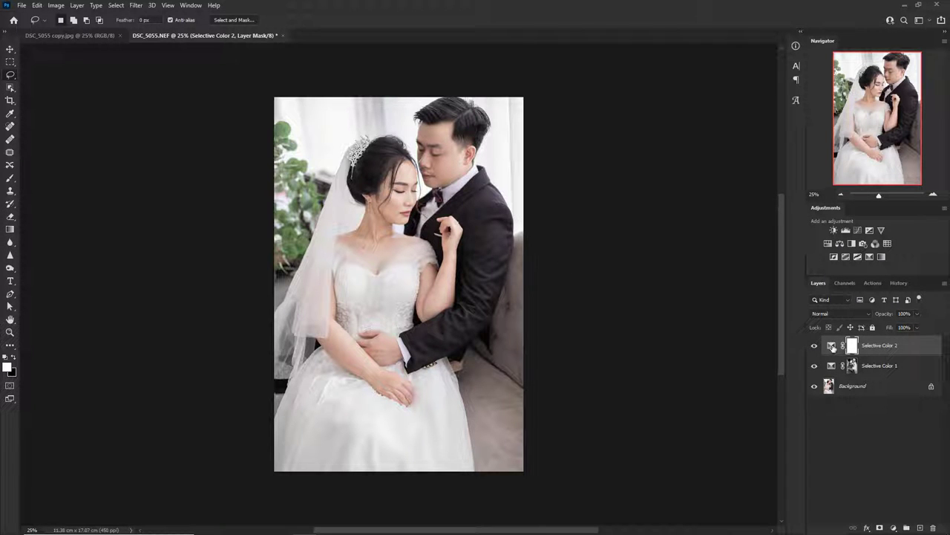
double_click(833, 346)
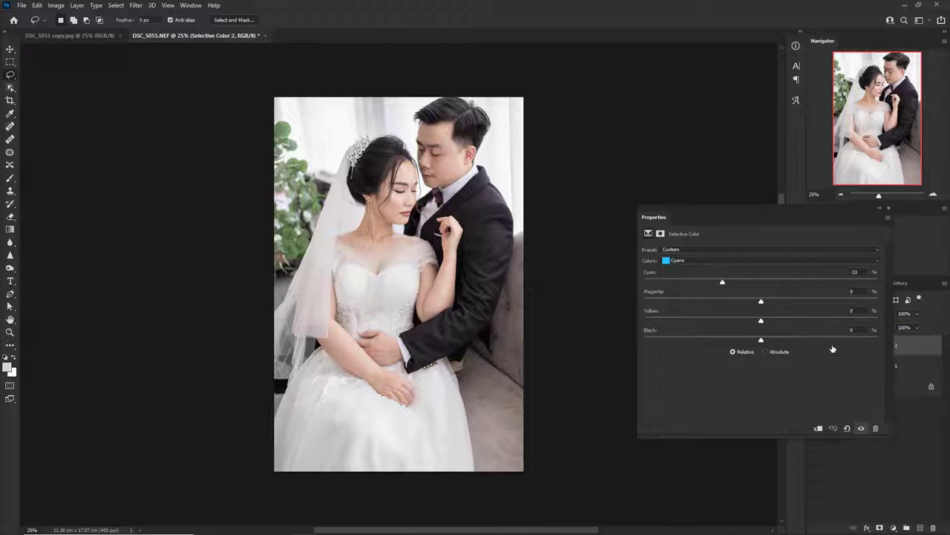
key("ctrl+plus")
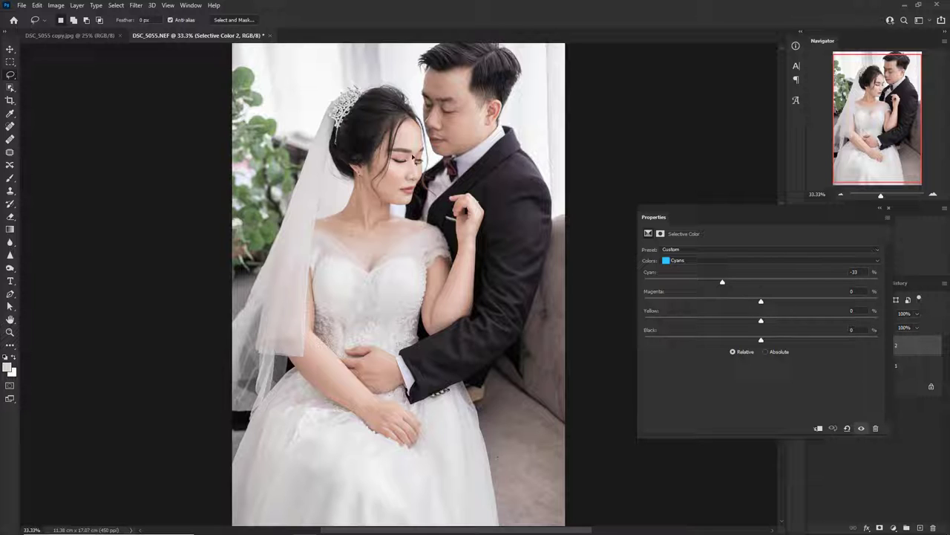
left_click(776, 261)
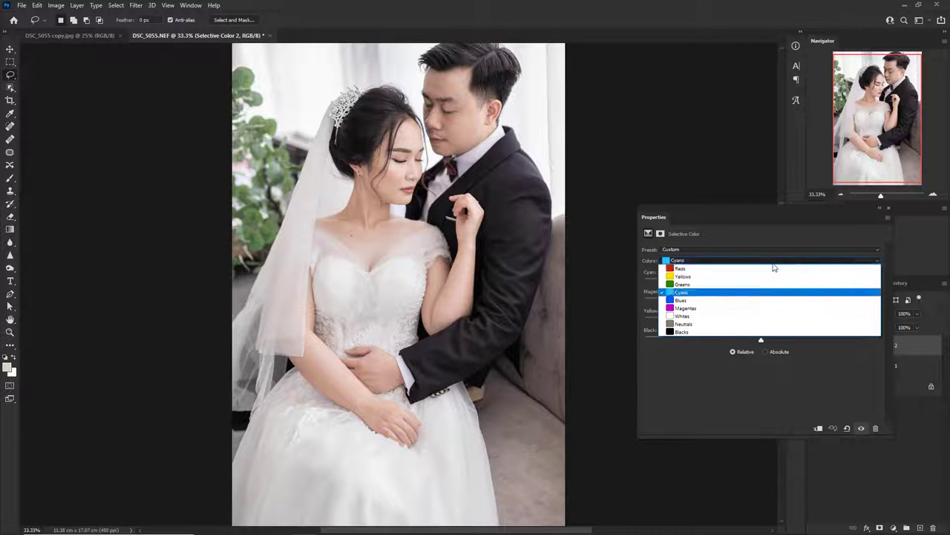
Set the Whites' Black to -5 after previewing -100, then select Neutrals.
left_click(729, 316)
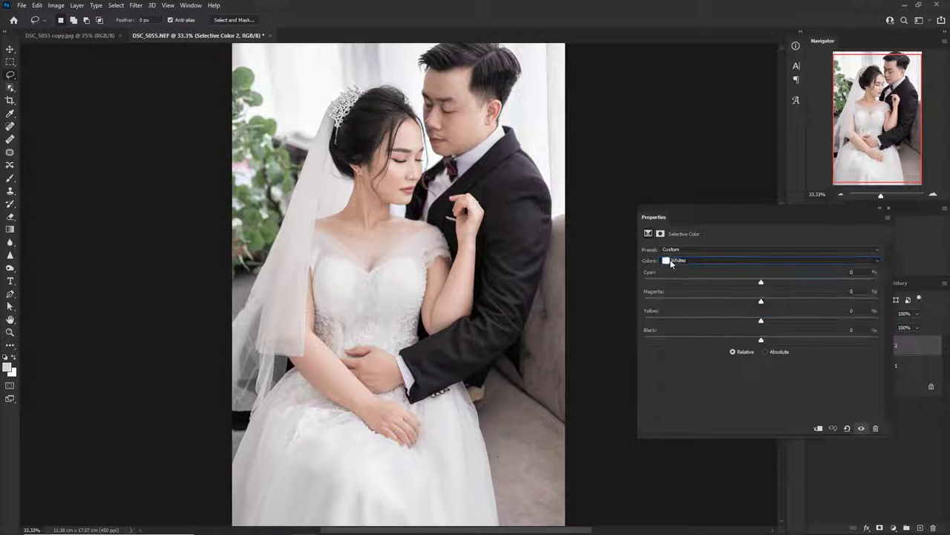
key("ctrl+plus")
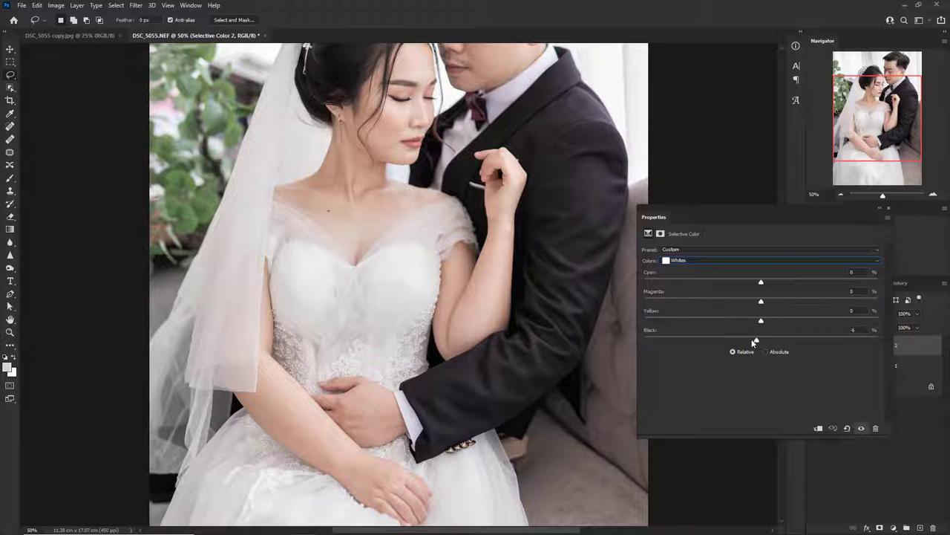
left_click_drag(755, 341, 584, 338)
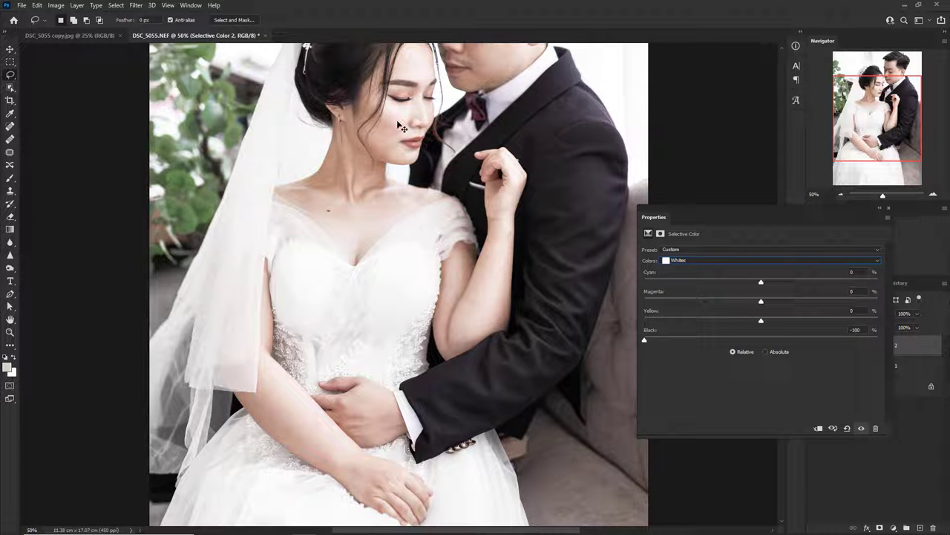
key("ctrl+plus")
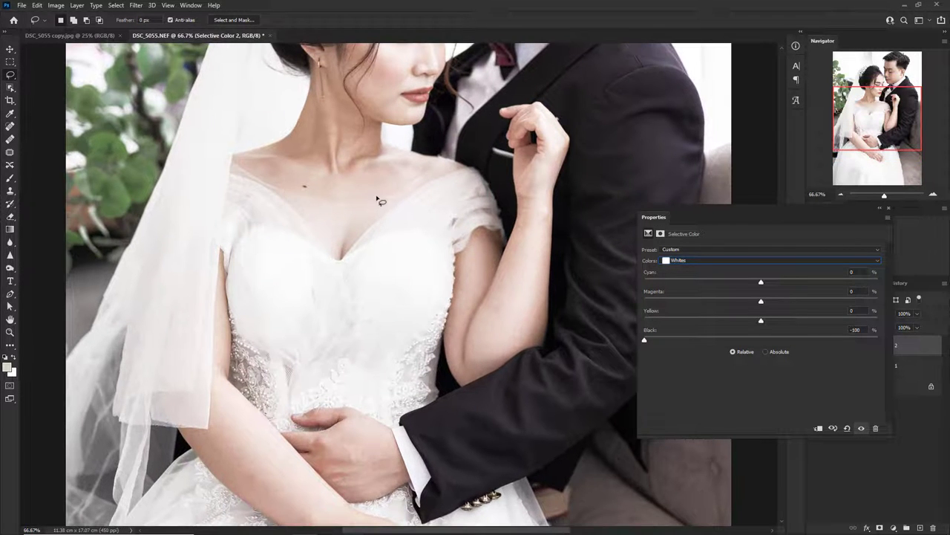
left_click_drag(645, 341, 755, 337)
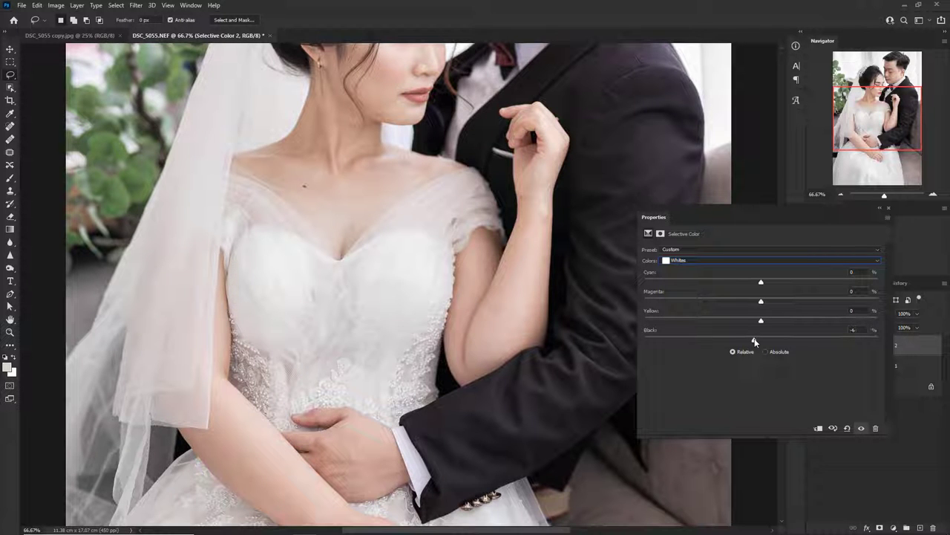
key("ctrl+minus")
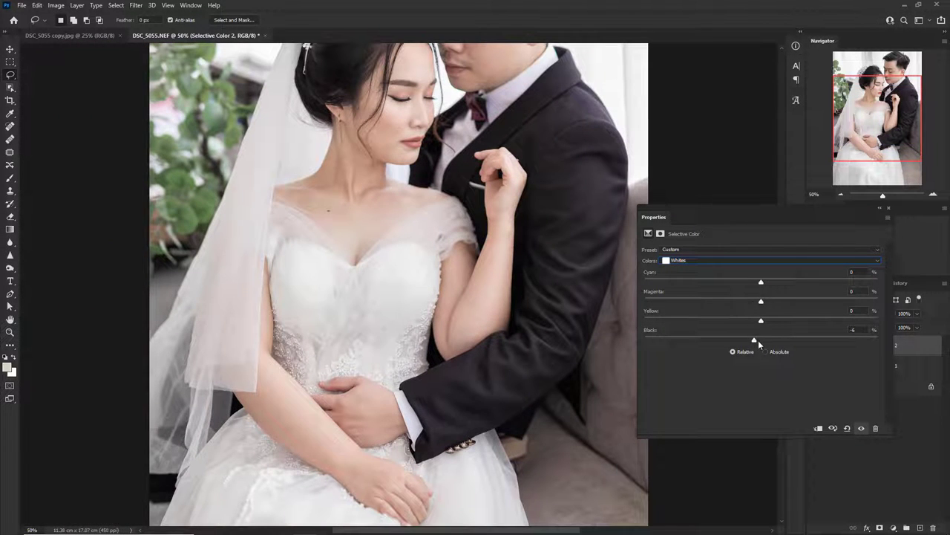
left_click_drag(754, 340, 755, 341)
left_click(747, 259)
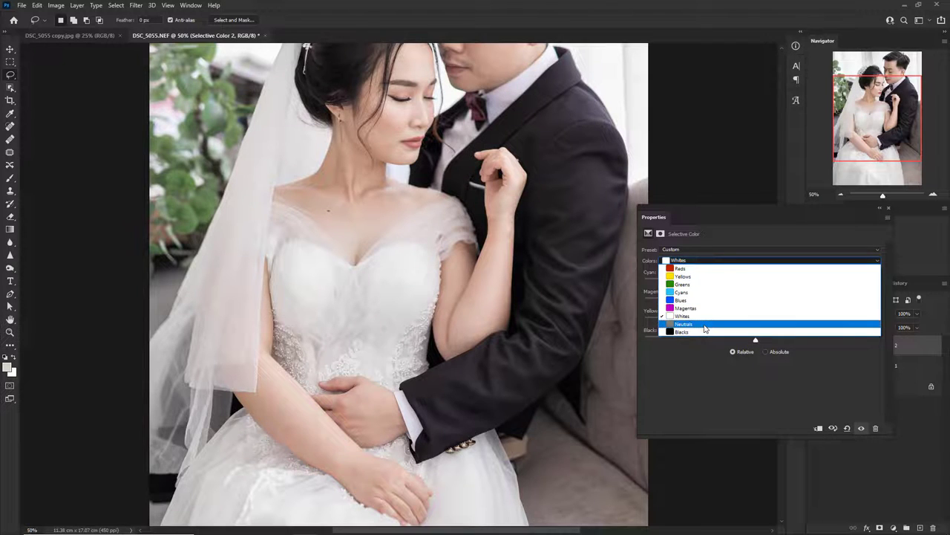
left_click(706, 328)
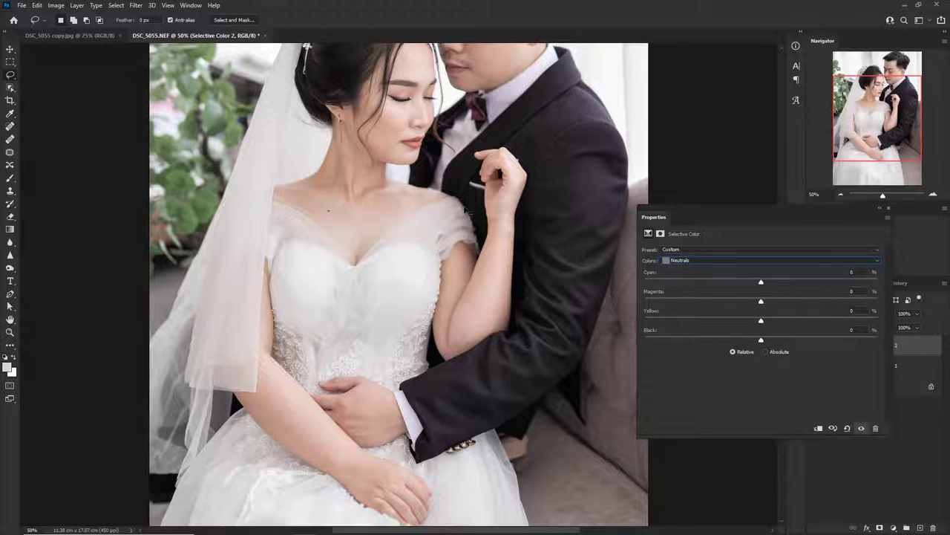
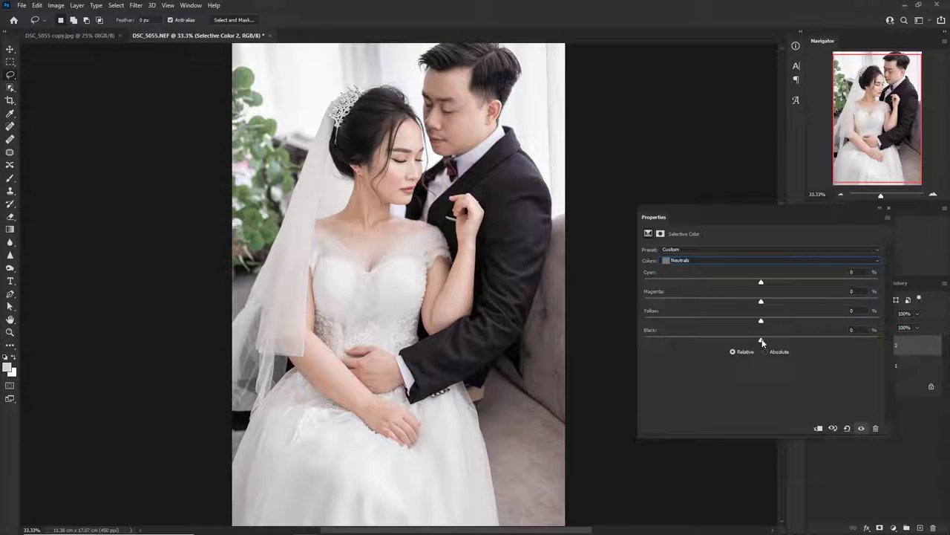
Ease the Neutrals Black slider down slightly and switch the Colors range to Blacks.
mouse_move(761, 342)
left_mouse_down()
mouse_move(746, 342)
mouse_move(758, 342)
left_mouse_up()
key("ctrl+plus")
left_click(728, 261)
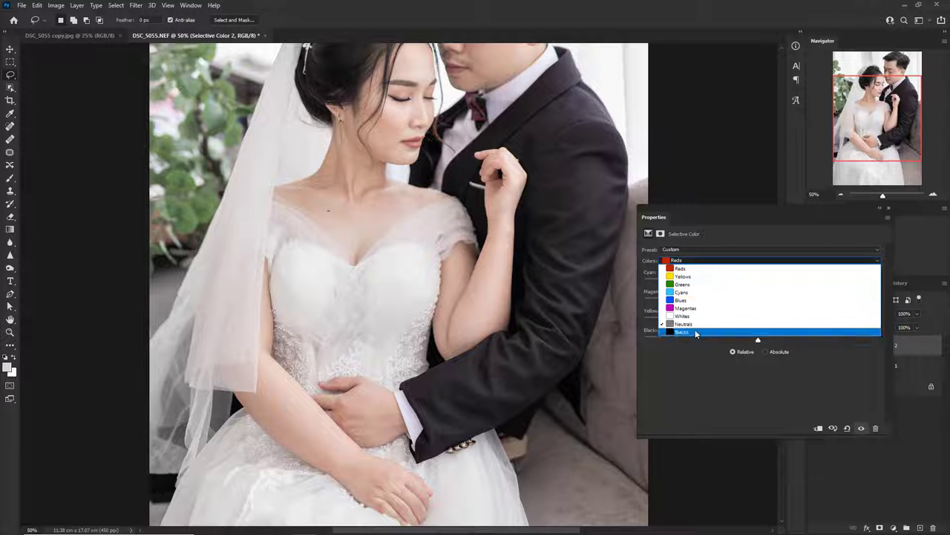
left_click(696, 334)
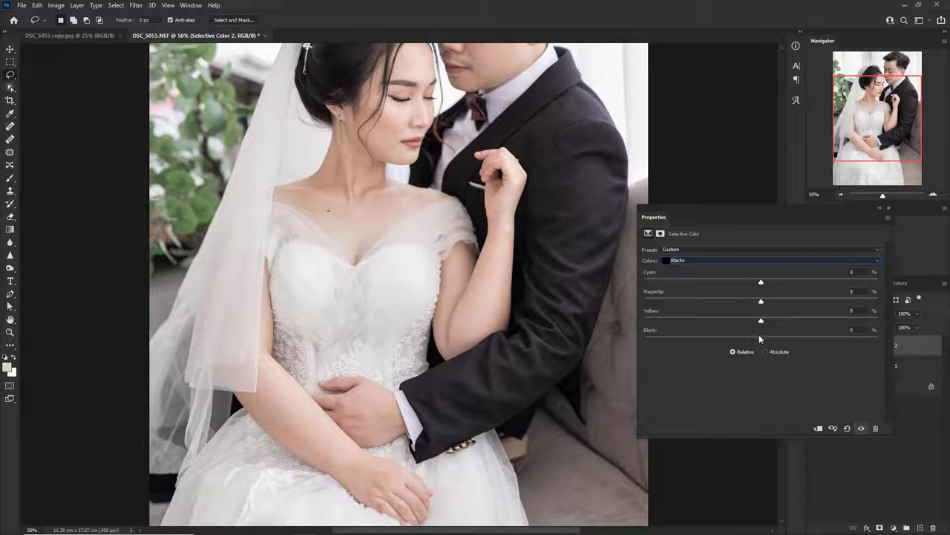
Set the Blacks' Black value to +2%, checking the bride's dark hair up close.
key("ctrl+minus")
scroll(442, 152, "up", 3)
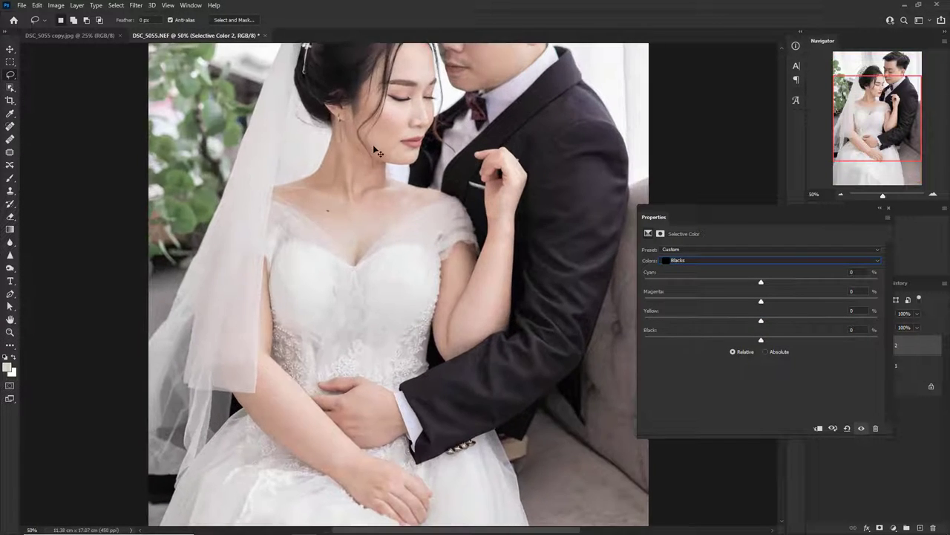
key("ctrl+plus")
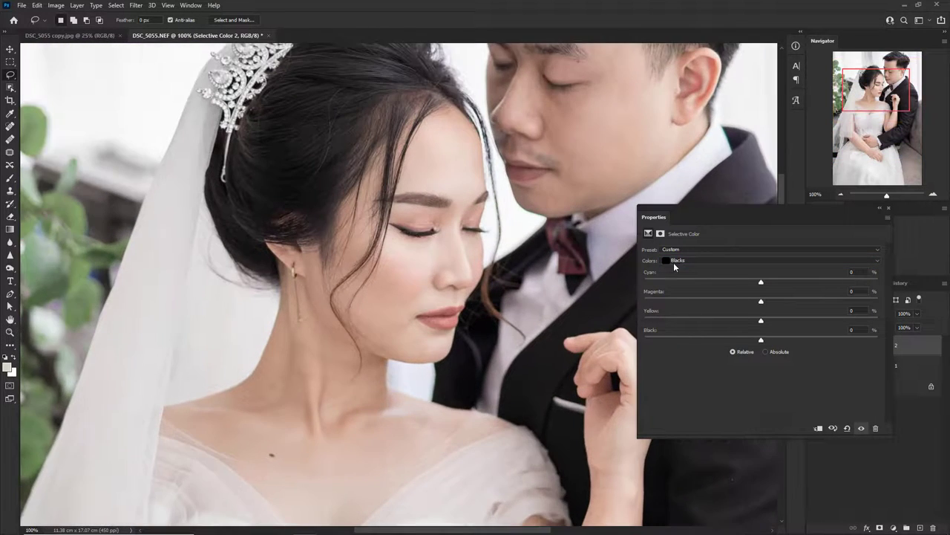
key("ctrl+plus")
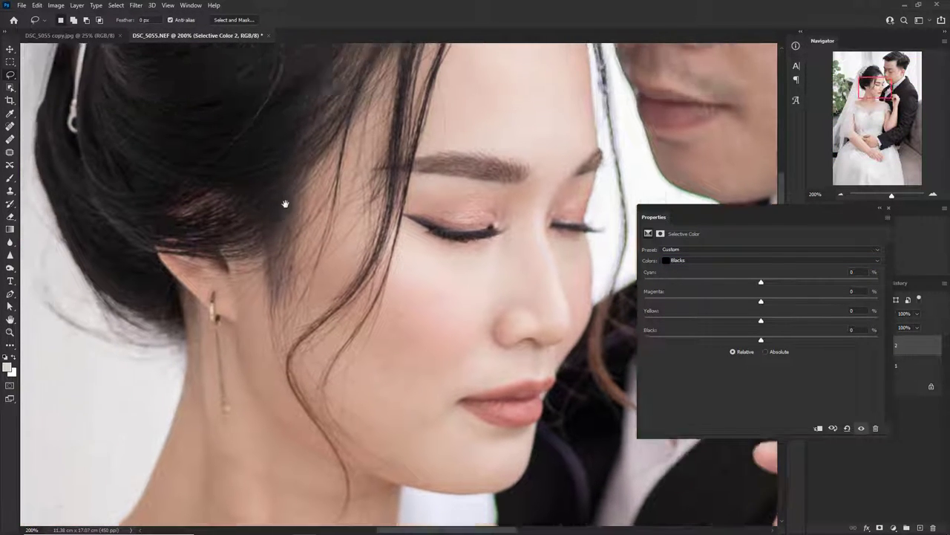
left_click_drag(221, 149, 382, 285)
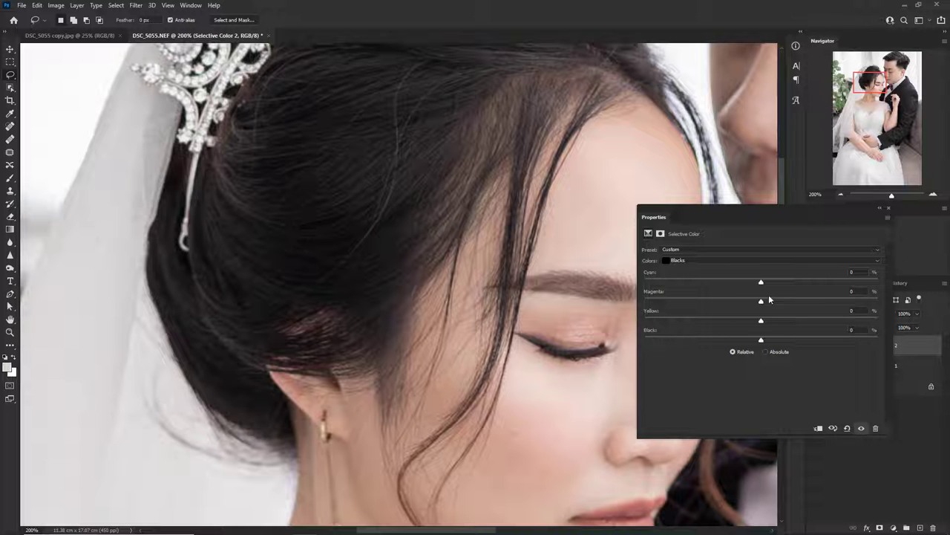
left_click_drag(761, 340, 768, 341)
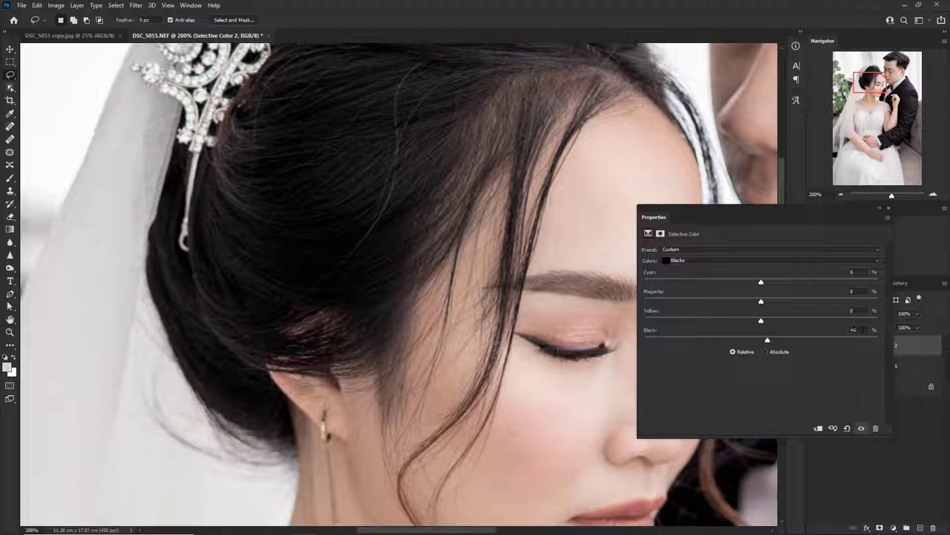
left_click_drag(768, 340, 765, 341)
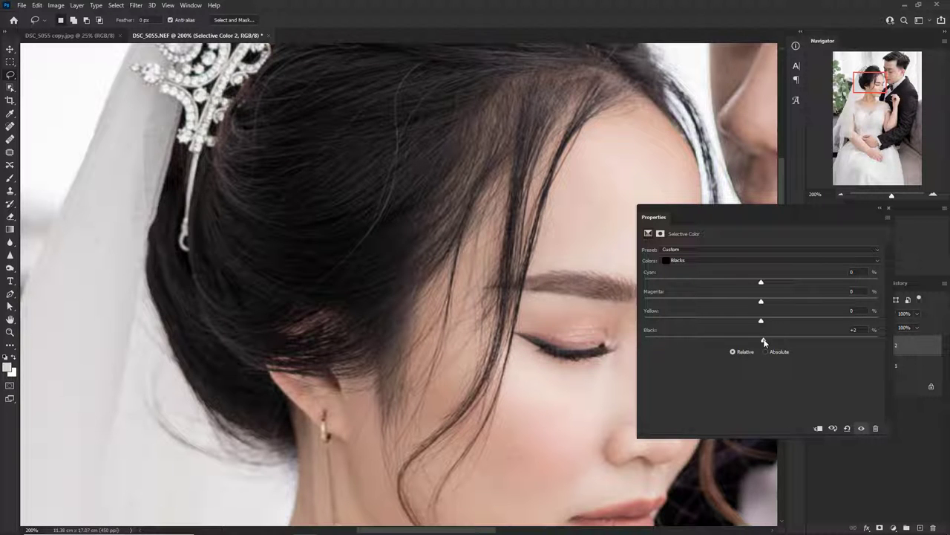
key("ctrl+minus")
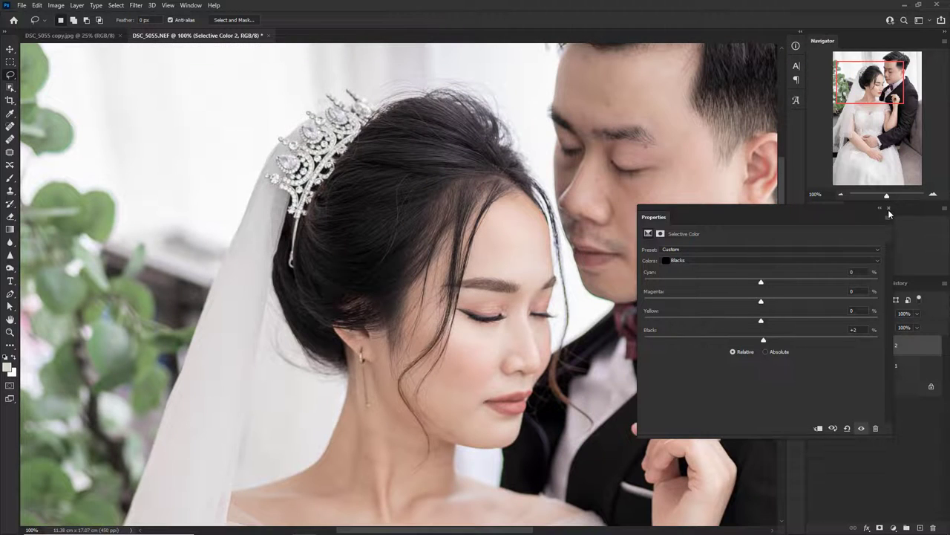
key("ctrl+minus")
key("ctrl+minus")
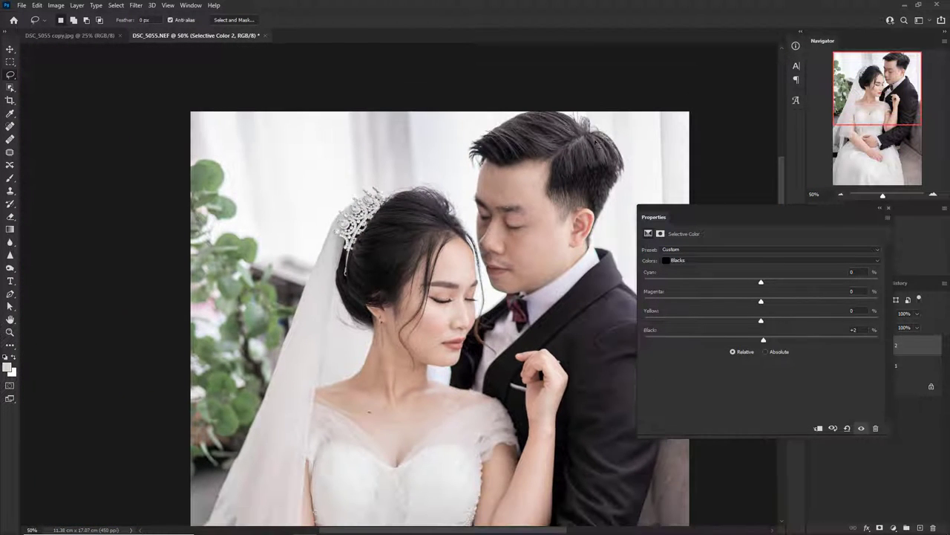
key("ctrl+plus")
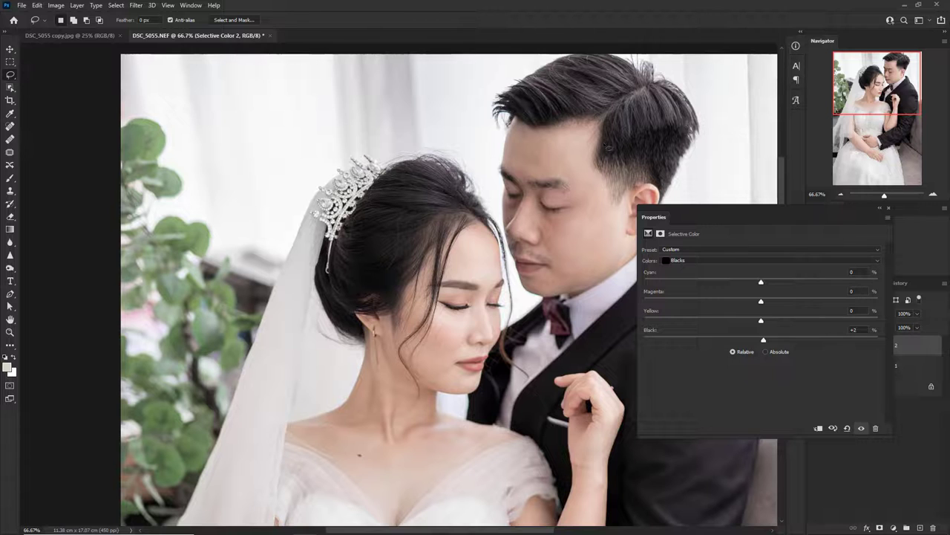
Close the Selective Color properties and toggle Selective Color 2 off and on to compare.
left_click(888, 208)
left_click(815, 347)
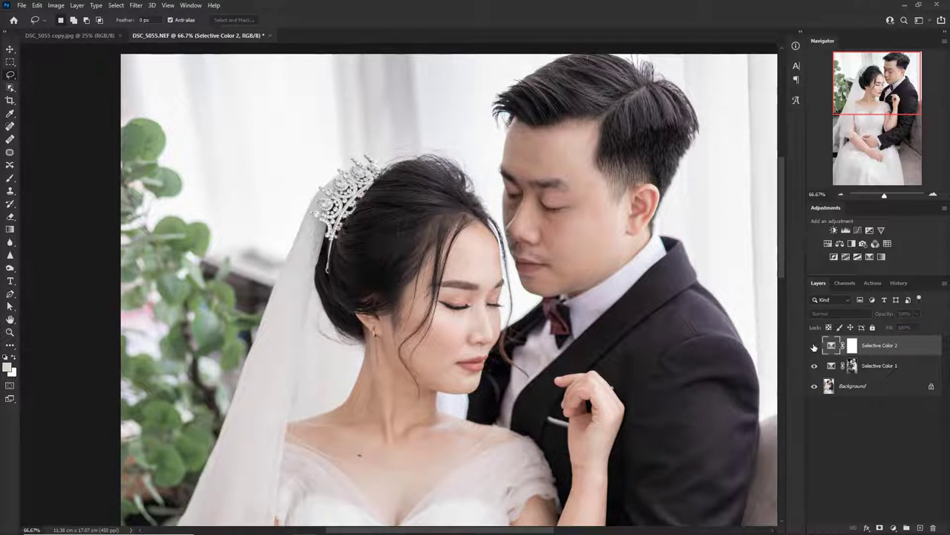
left_click(814, 347)
left_click(815, 347)
left_click(815, 346)
Re-check Selective Color 2's effect on the faces at close zoom, then reframe the whole photo.
key("ctrl+1")
left_click(815, 346)
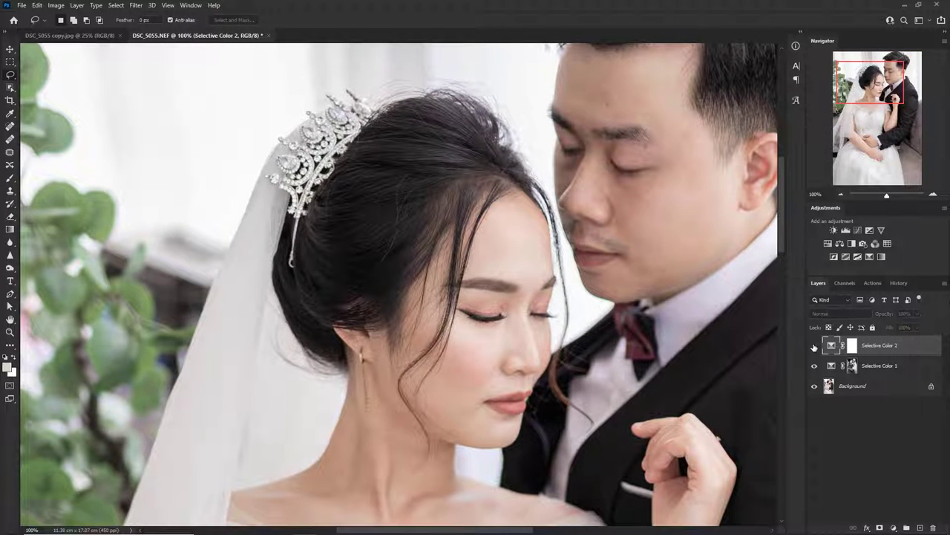
left_click(815, 347)
left_click(815, 347)
left_click(815, 347)
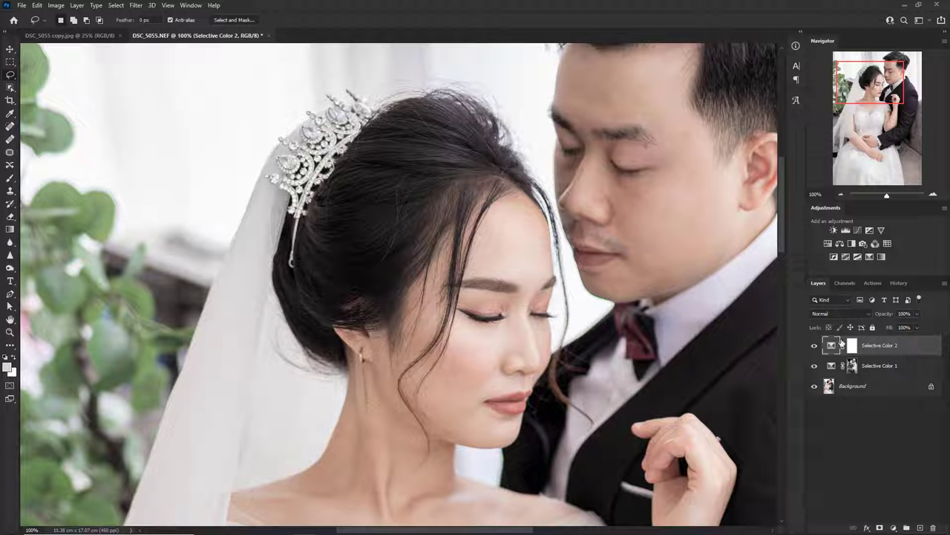
left_click(815, 347)
left_click(814, 347)
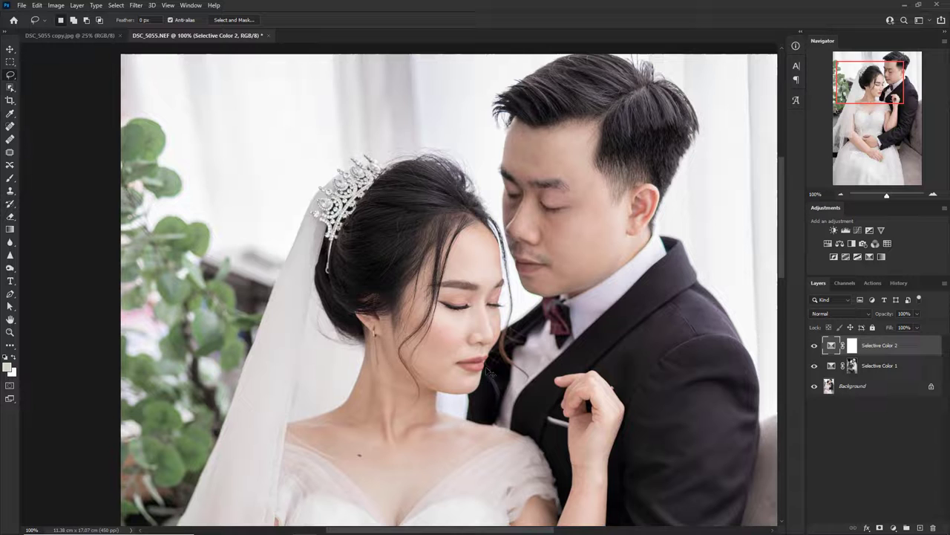
key("ctrl+minus")
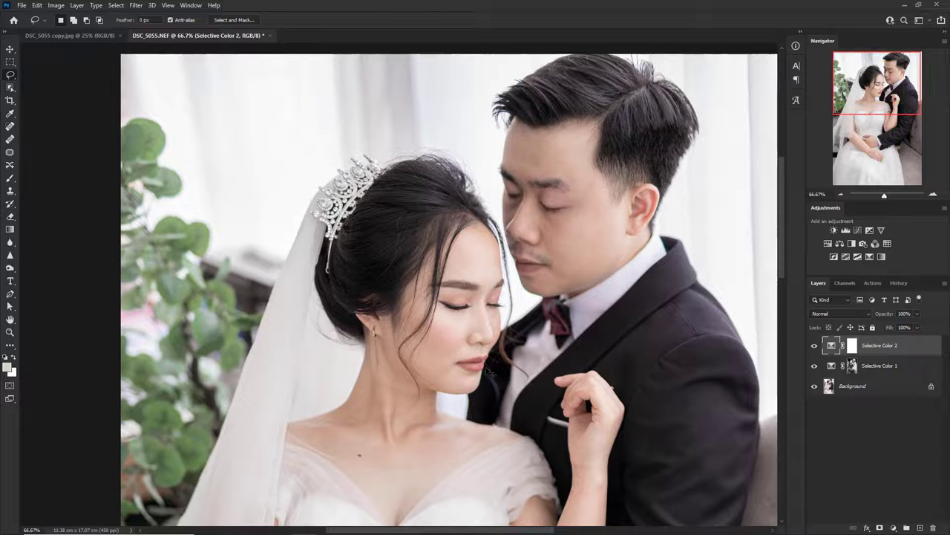
key("ctrl+minus")
key("ctrl+minus")
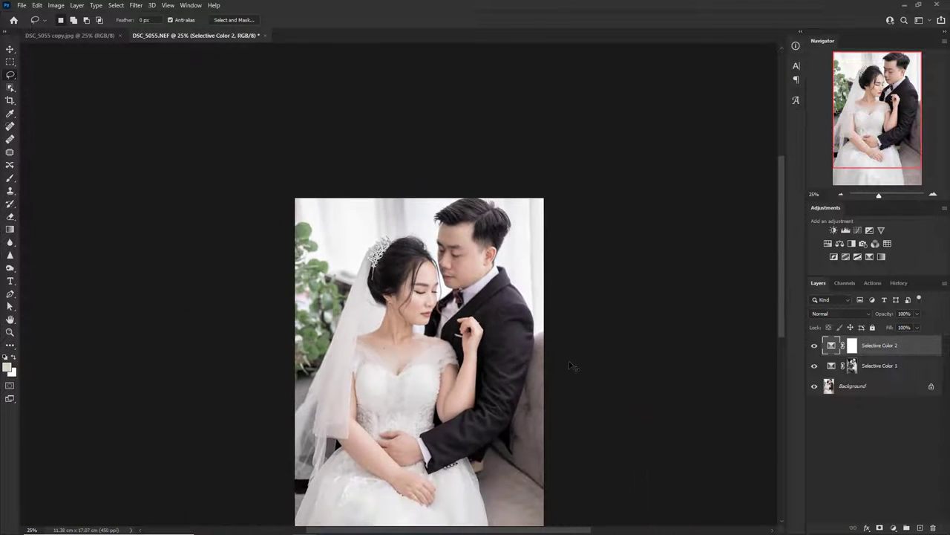
key("ctrl+minus")
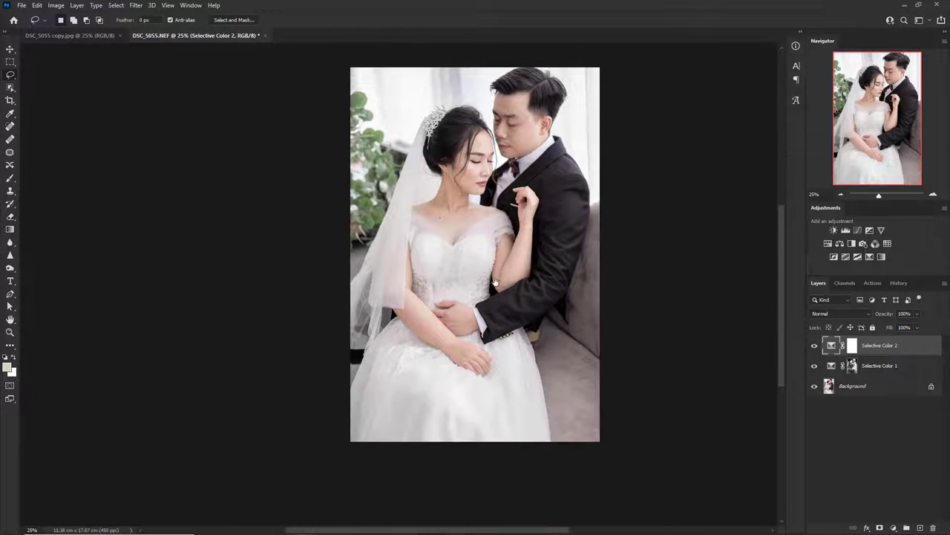
left_click_drag(449, 349, 489, 263)
key("ctrl+plus")
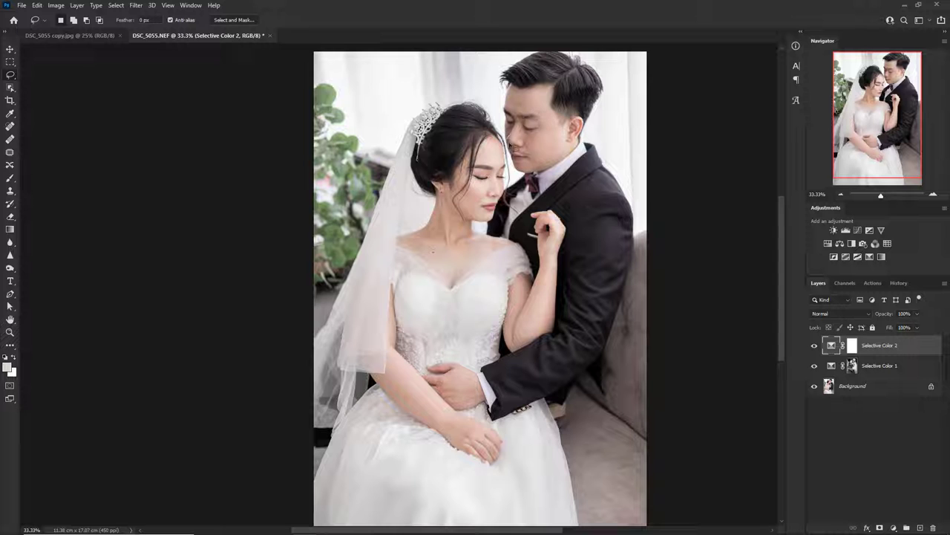
Add a Black & White adjustment layer and set its blend mode to Luminosity.
left_click(897, 529)
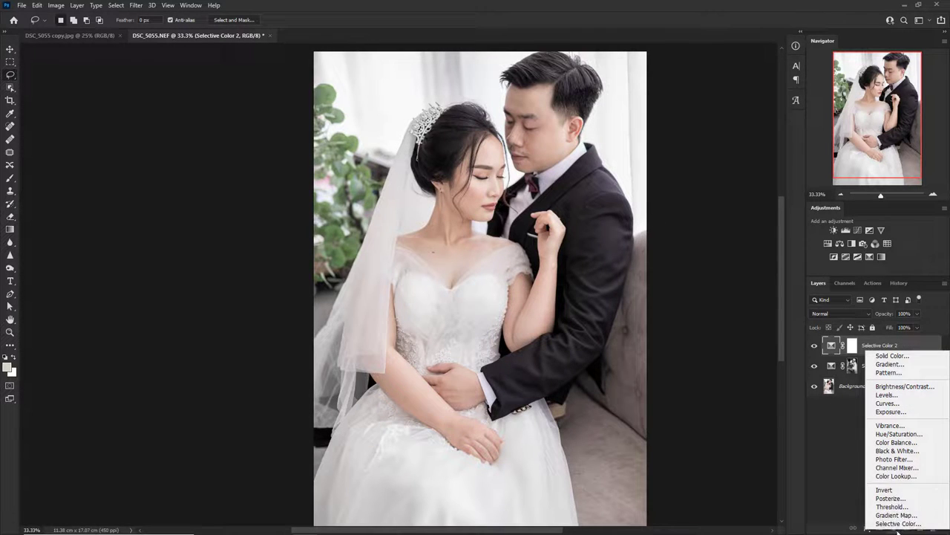
left_click(909, 451)
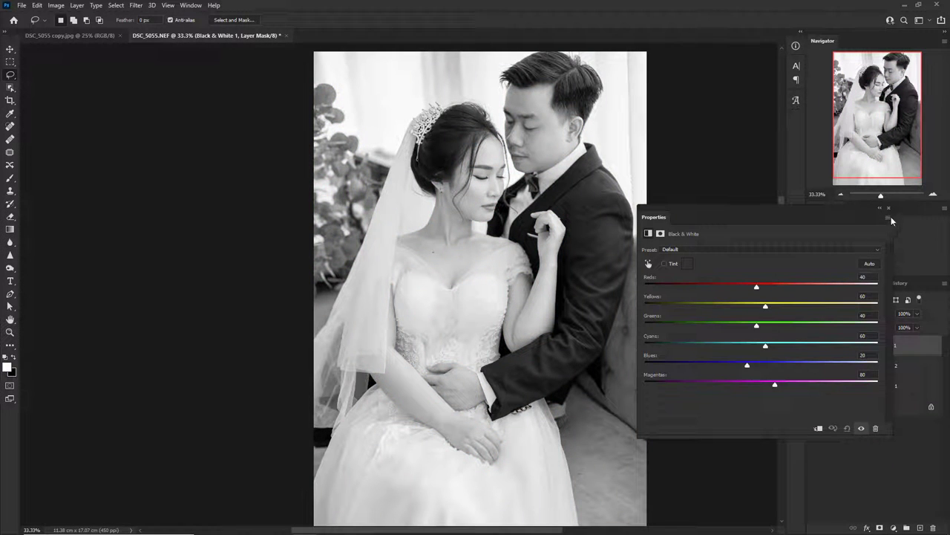
left_click(888, 208)
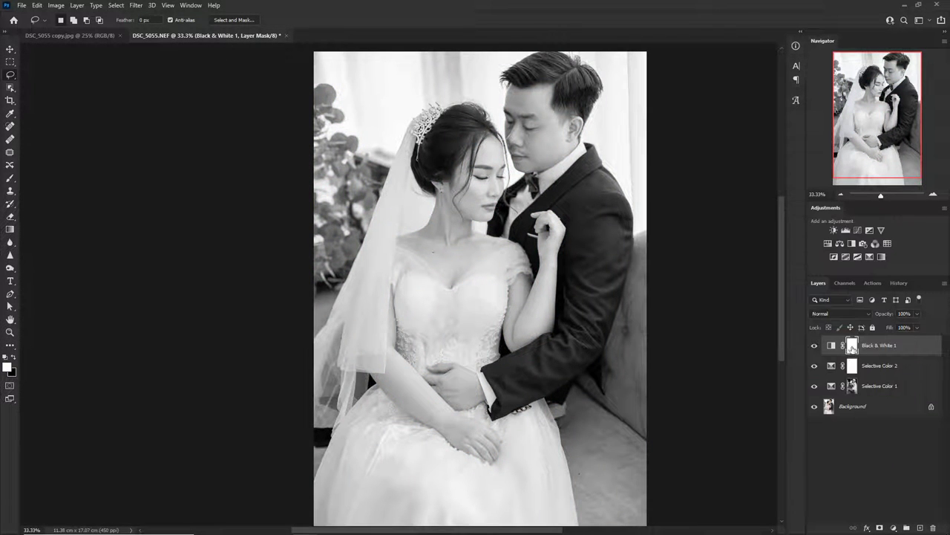
left_click(843, 314)
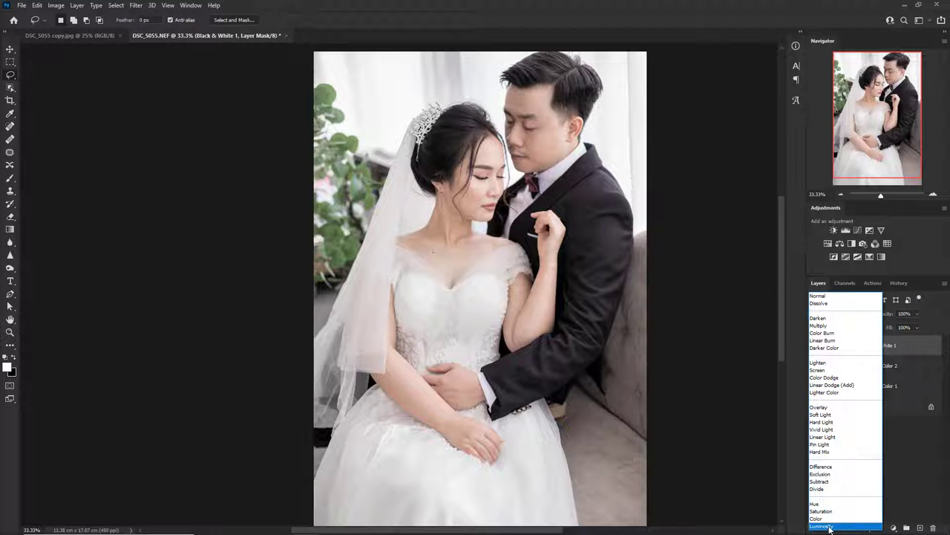
left_click(833, 526)
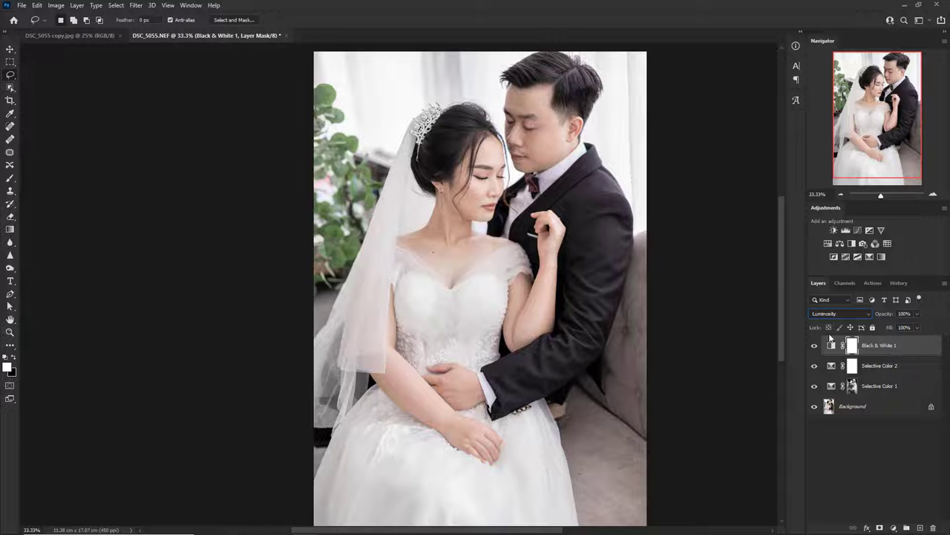
key("ctrl+plus")
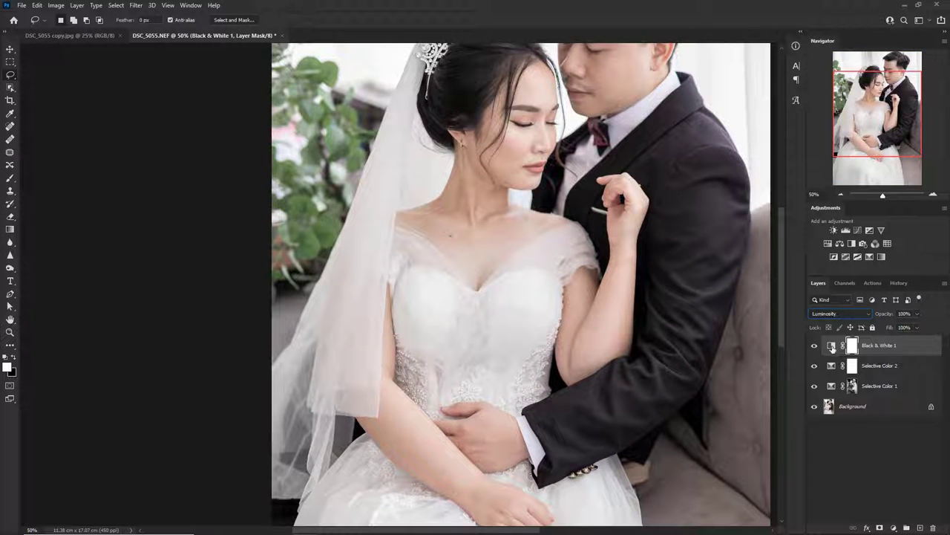
Reopen and dock the Black & White settings, then tune Yellows to about 82.
double_click(832, 346)
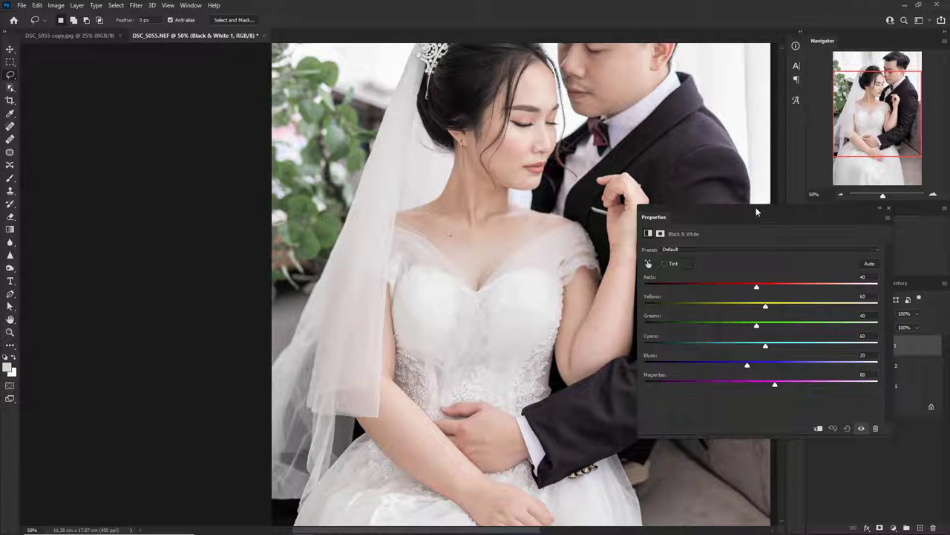
left_click_drag(756, 212, 822, 309)
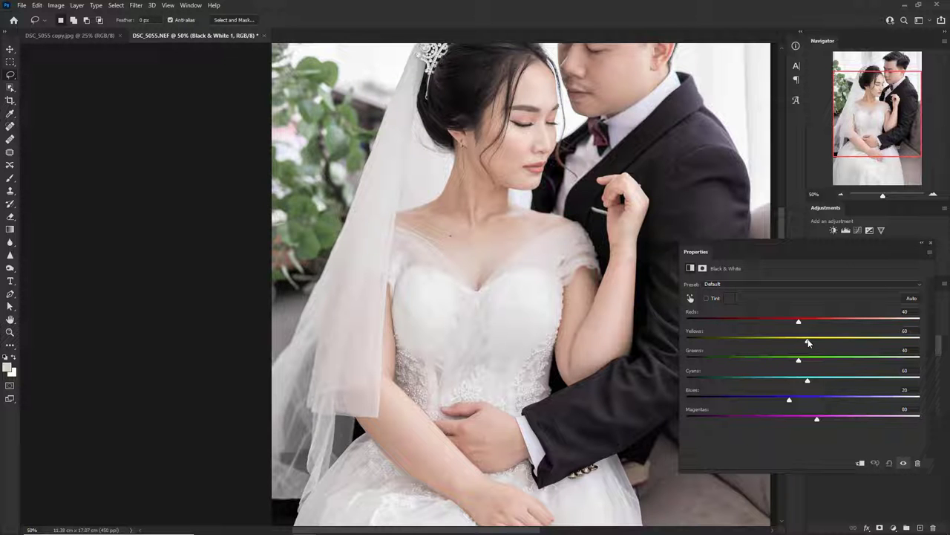
left_click_drag(814, 340, 881, 343)
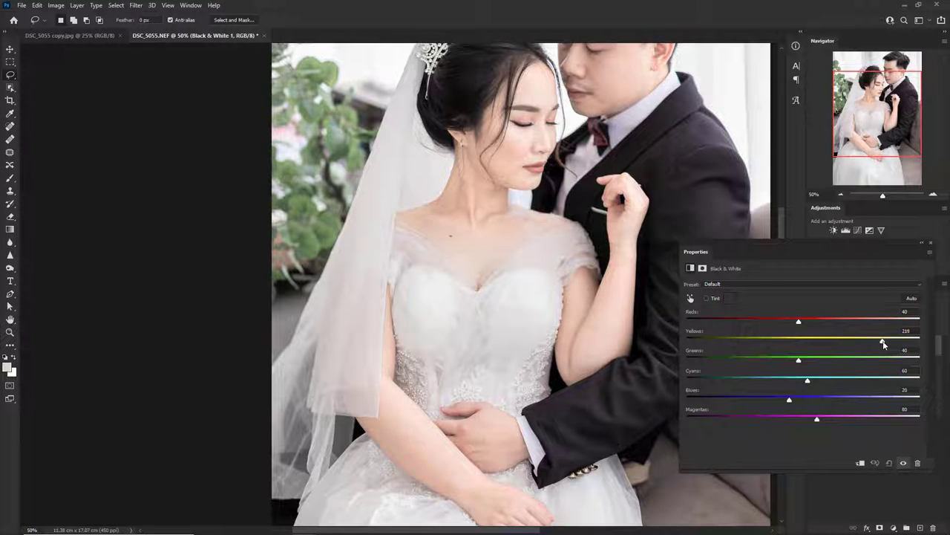
key("ctrl+minus")
left_click_drag(880, 344, 820, 340)
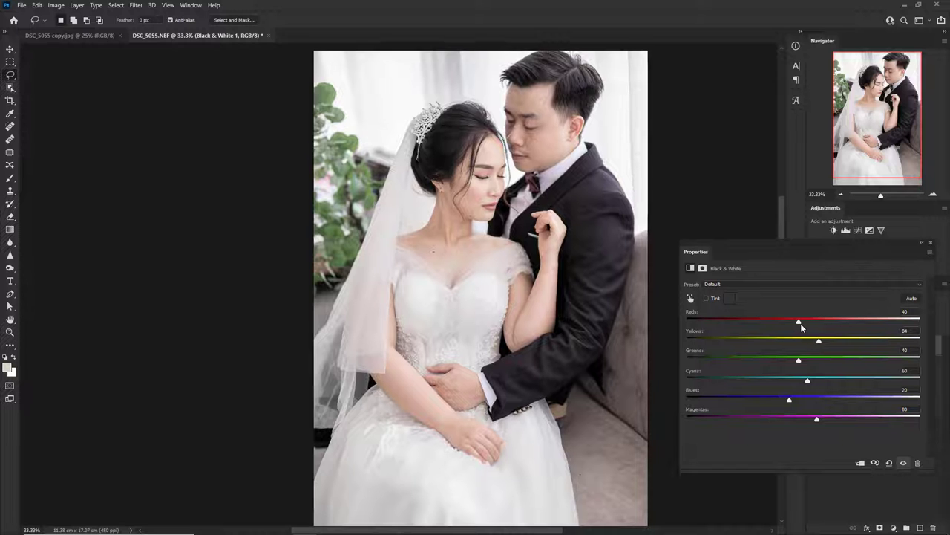
key("ctrl+plus")
mouse_move(820, 340)
left_mouse_down()
mouse_move(821, 321)
mouse_move(855, 325)
mouse_move(805, 324)
left_mouse_up()
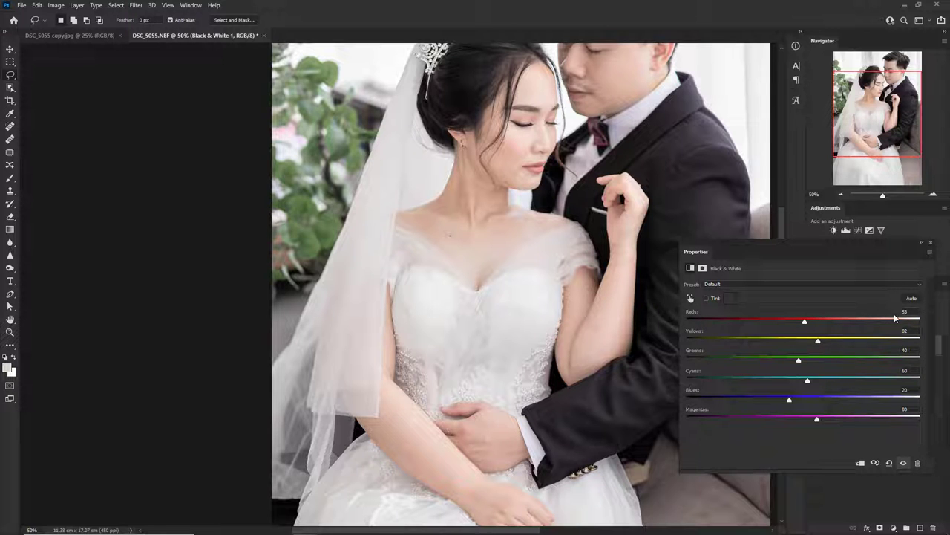
Fine-tune the Black & White Reds slider to 53.
left_click_drag(803, 321, 801, 321)
scroll(446, 322, "down", 1)
scroll(407, 378, "down", 1)
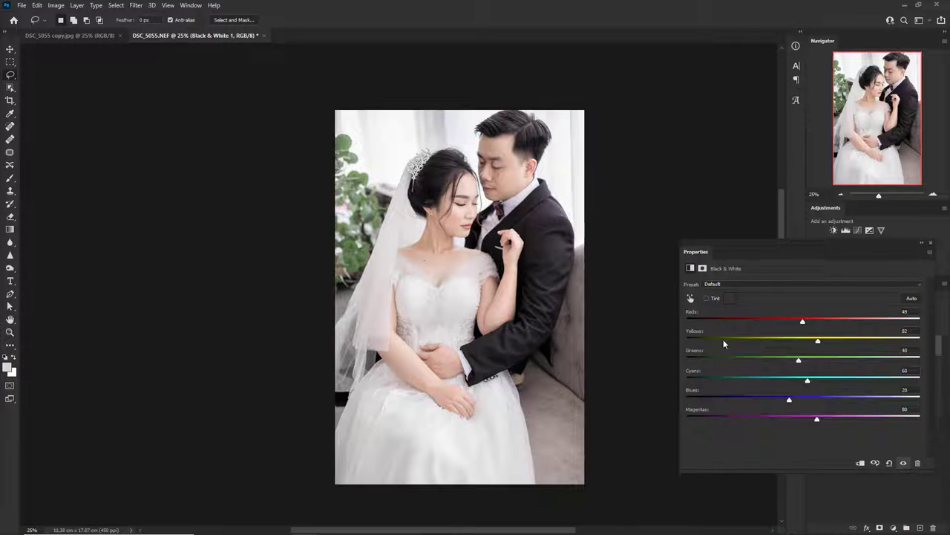
key("ctrl+plus")
left_click_drag(802, 322, 805, 323)
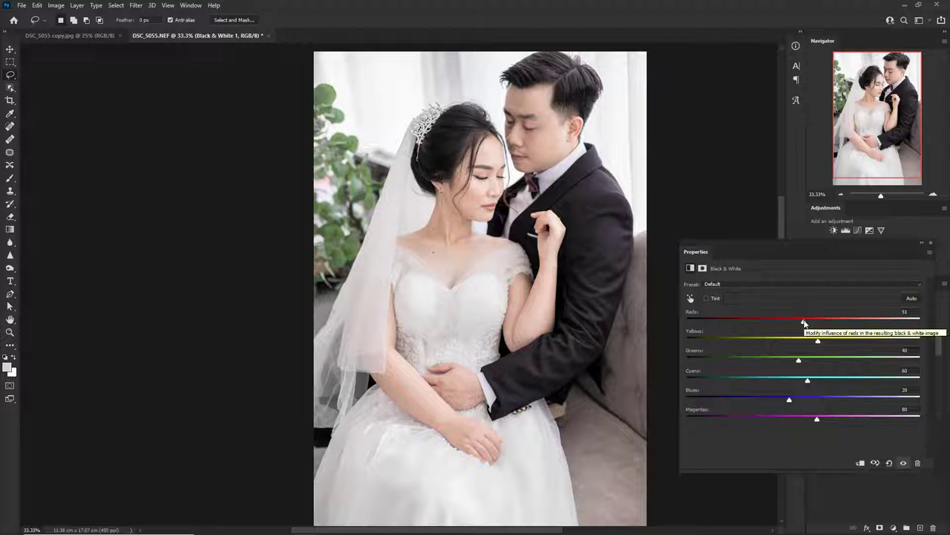
left_click_drag(804, 325, 805, 324)
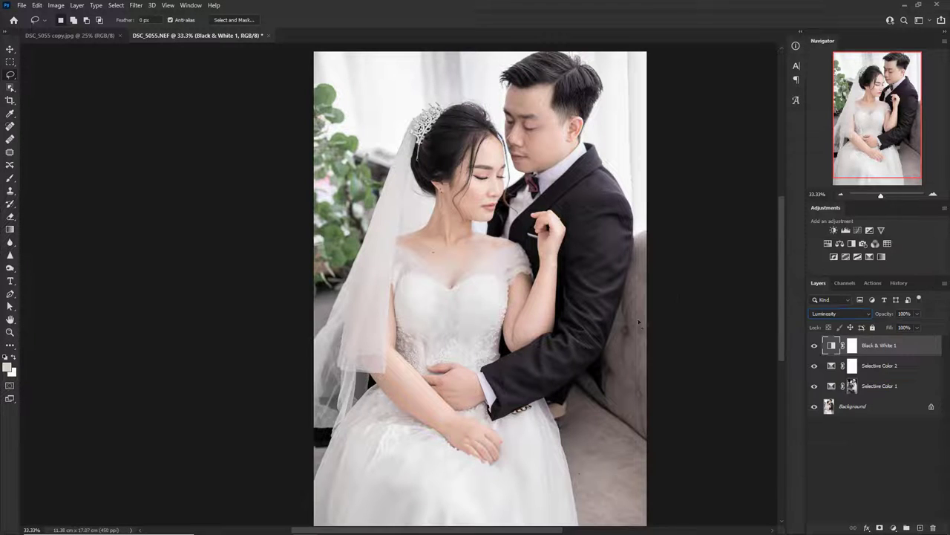
left_click(931, 243)
scroll(511, 255, "up", 1)
scroll(529, 152, "up", 1)
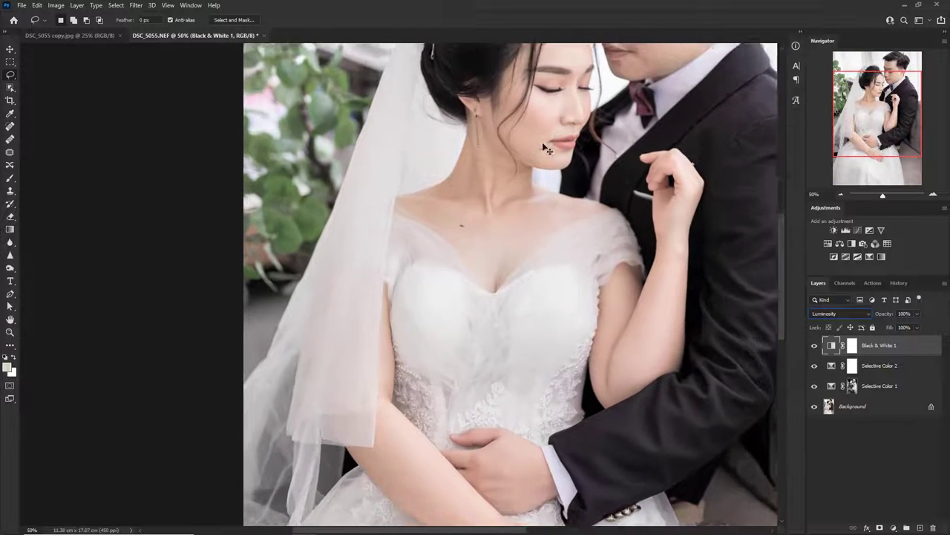
left_click_drag(564, 130, 483, 222)
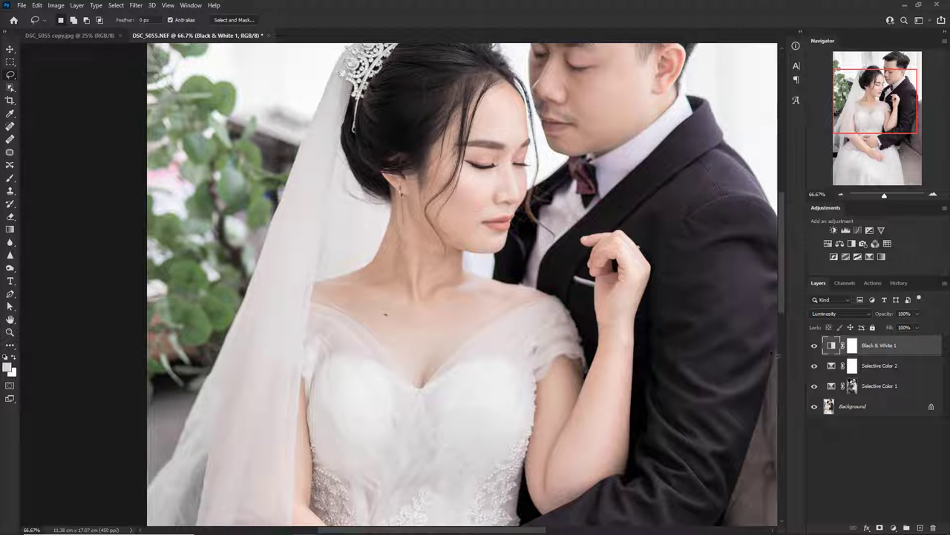
key("ctrl+minus")
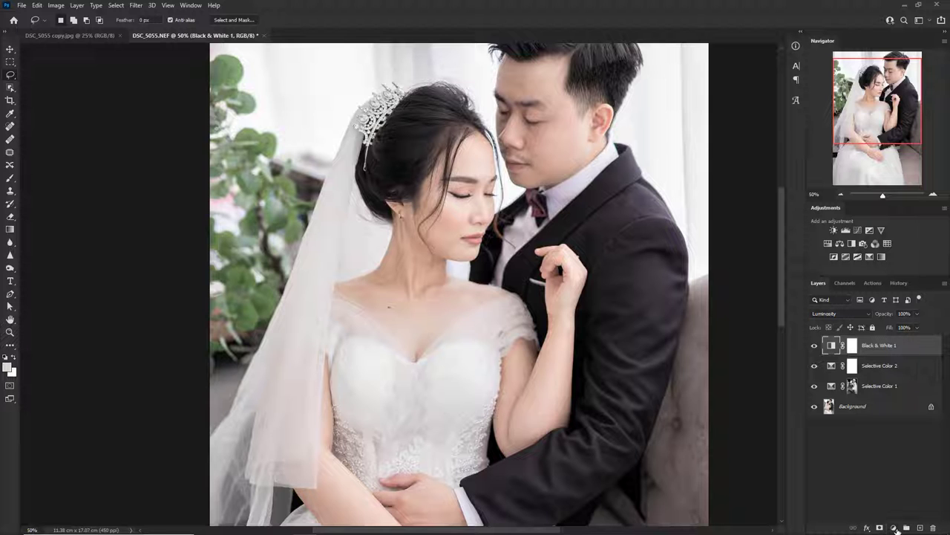
Add a Channel Mixer layer and lower the red output's Red to +96.
left_click(894, 528)
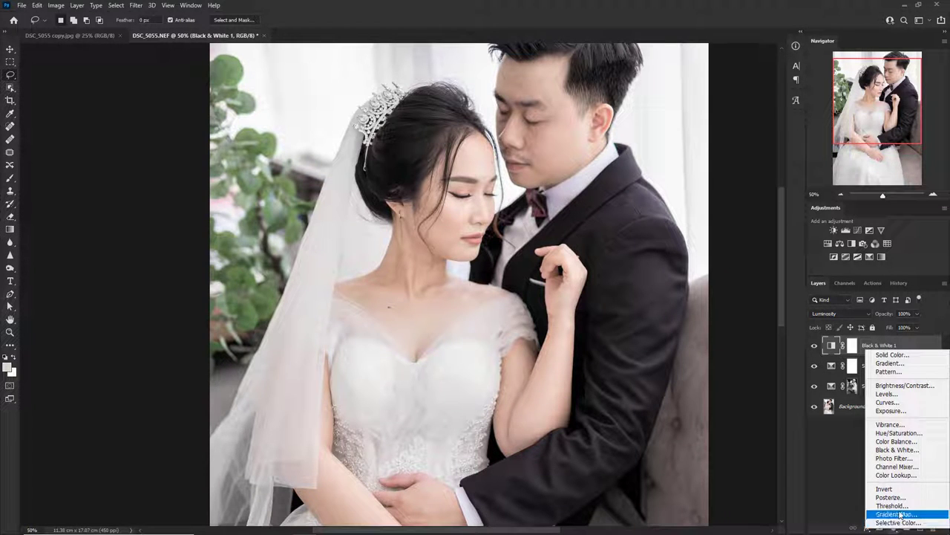
left_click(905, 466)
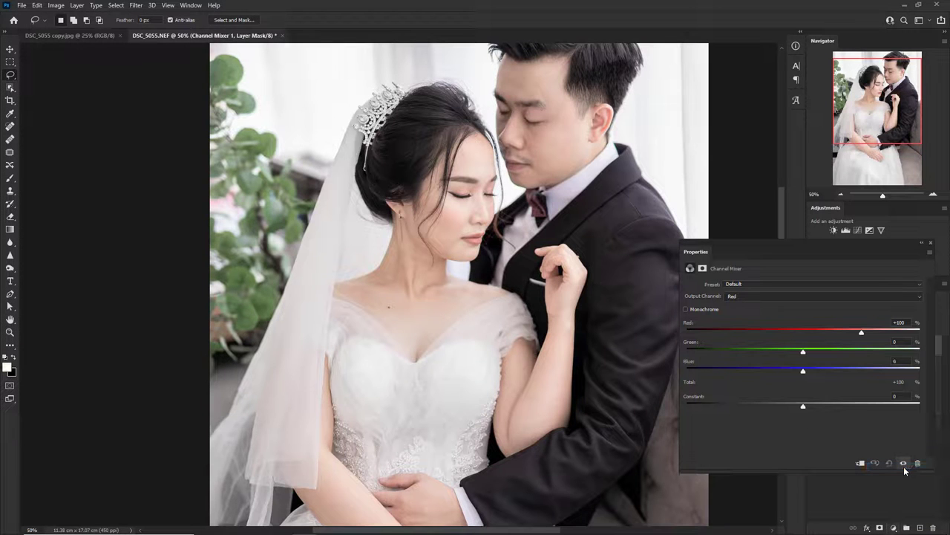
key("ctrl+plus")
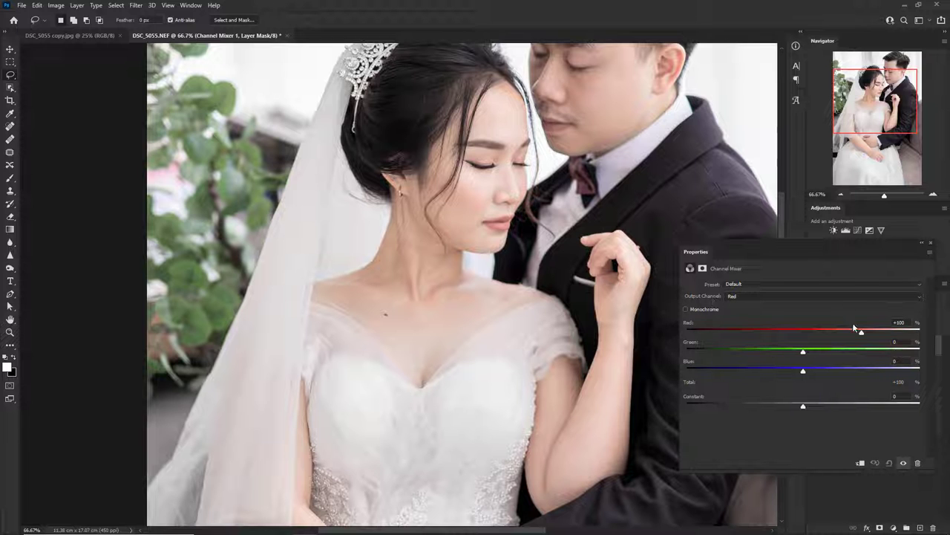
left_click_drag(861, 331, 860, 331)
left_click_drag(859, 331, 859, 332)
Set the red output's Blue to 4 and close the Channel Mixer settings.
left_click_drag(805, 372, 805, 370)
type("4")
key("Return")
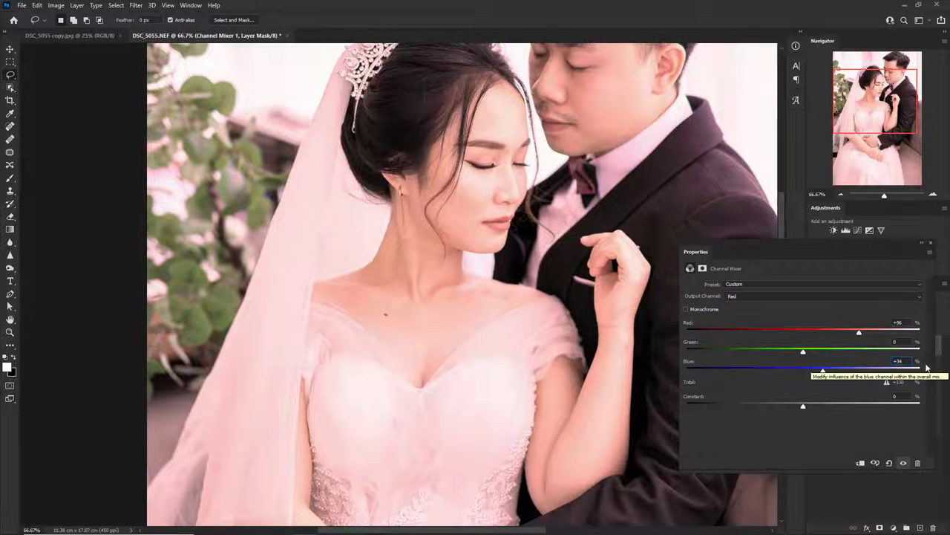
type("4")
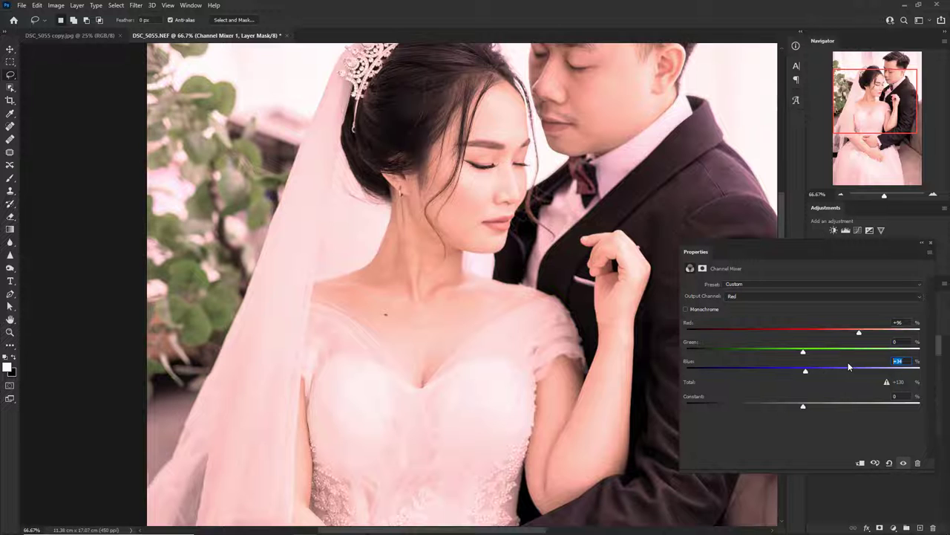
left_click(931, 244)
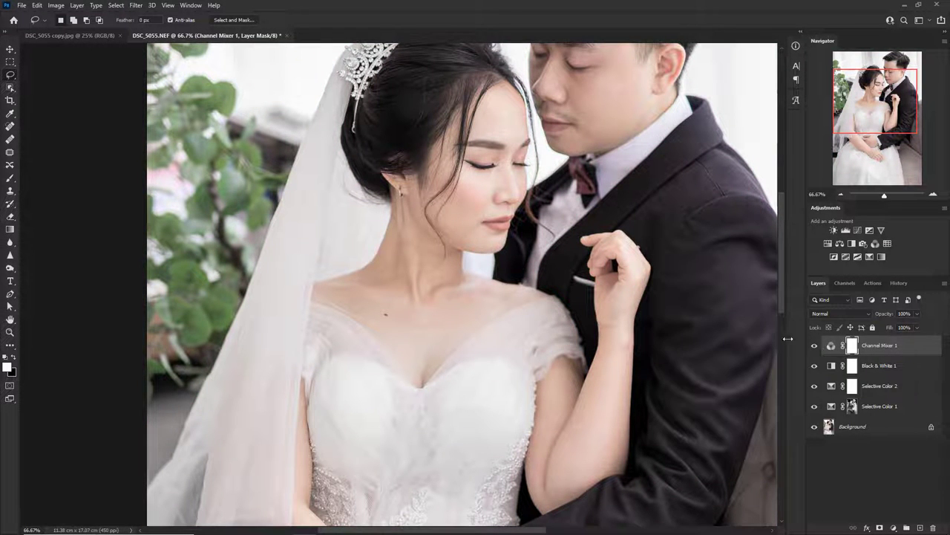
key("ctrl+1")
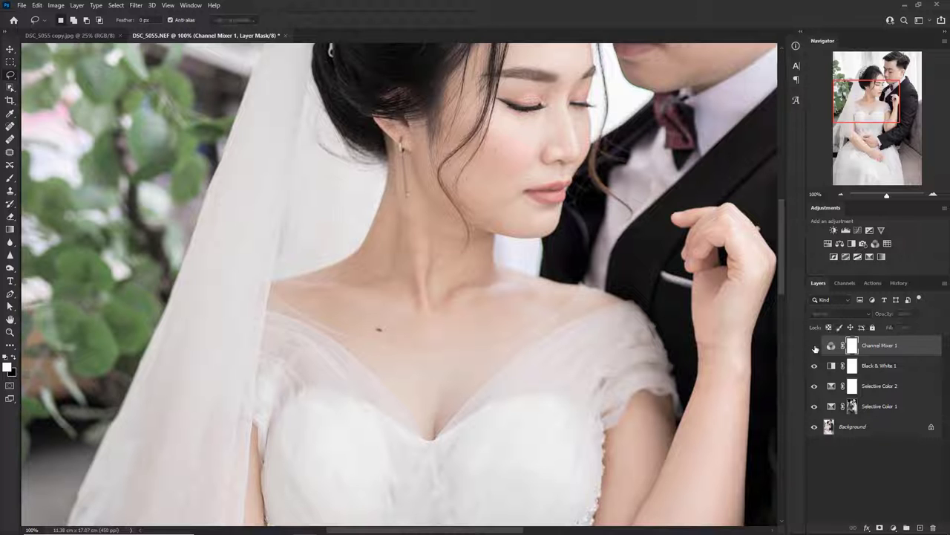
key("ctrl+plus")
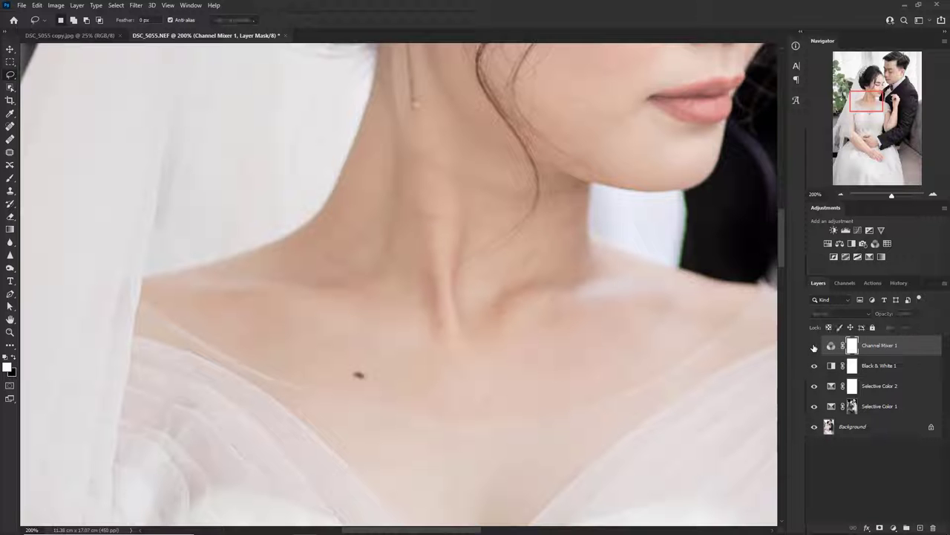
key("ctrl+minus")
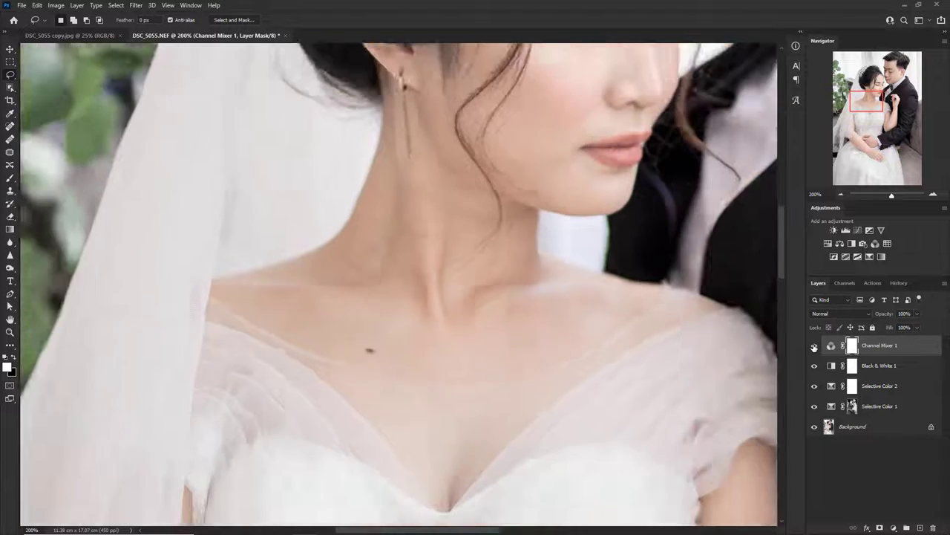
key("ctrl+minus")
key("ctrl+minus")
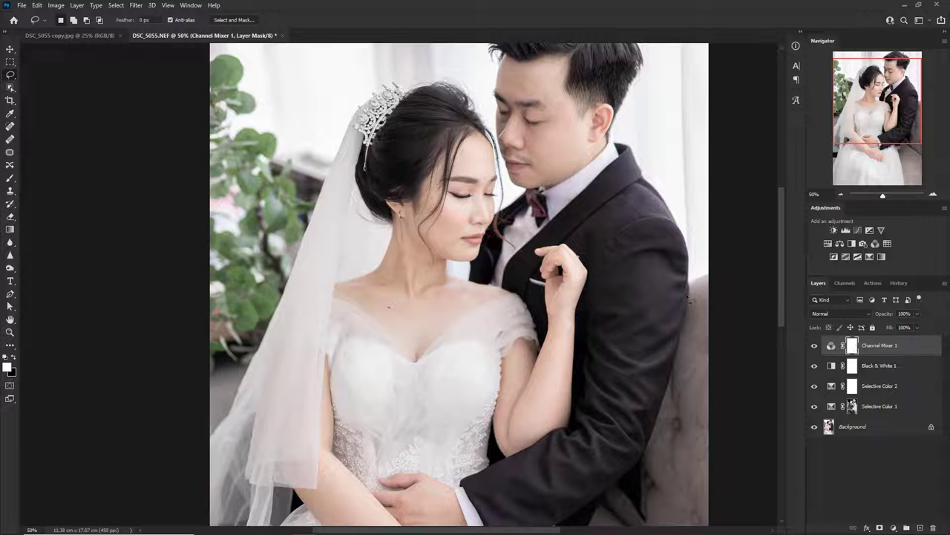
Select the skin with Color Range set to Skin Tones and Detect Faces on.
left_click(118, 8)
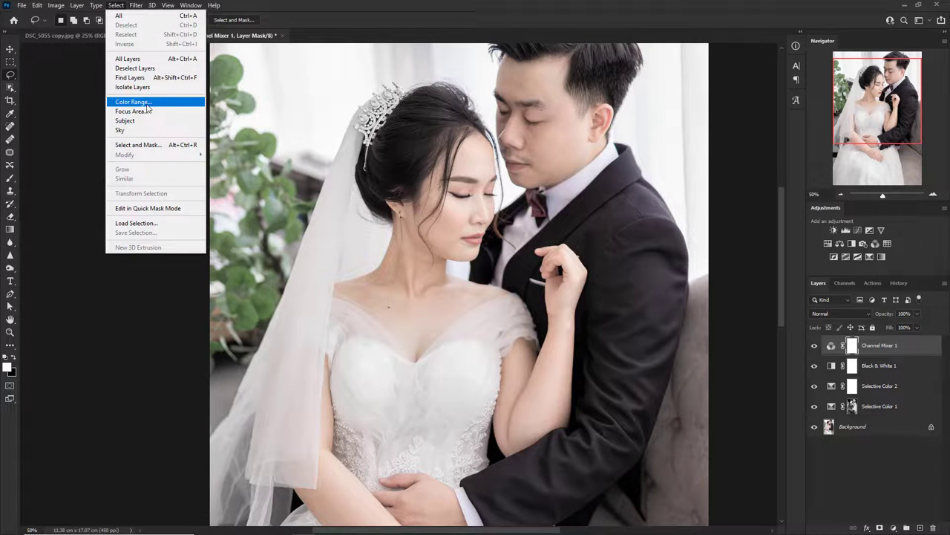
left_click(133, 102)
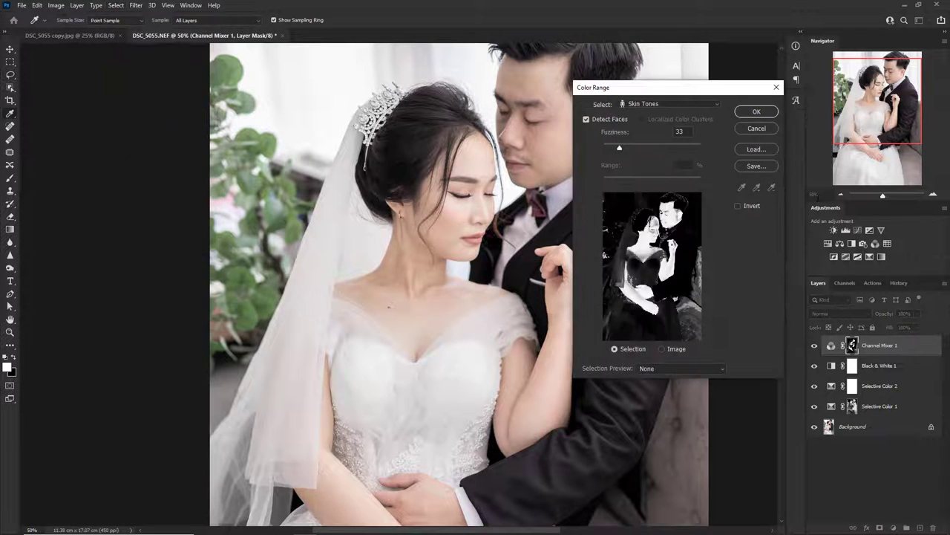
left_click(588, 121)
left_click(652, 104)
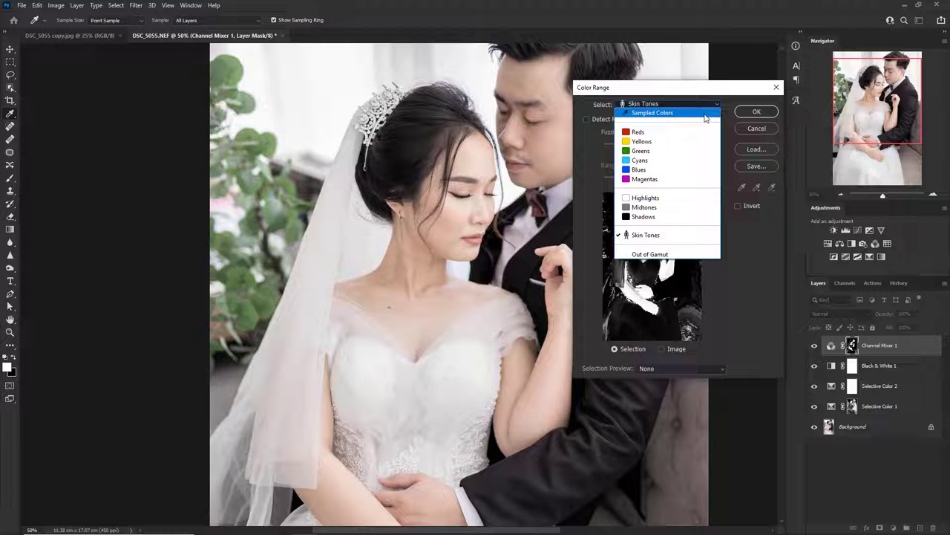
left_click(667, 104)
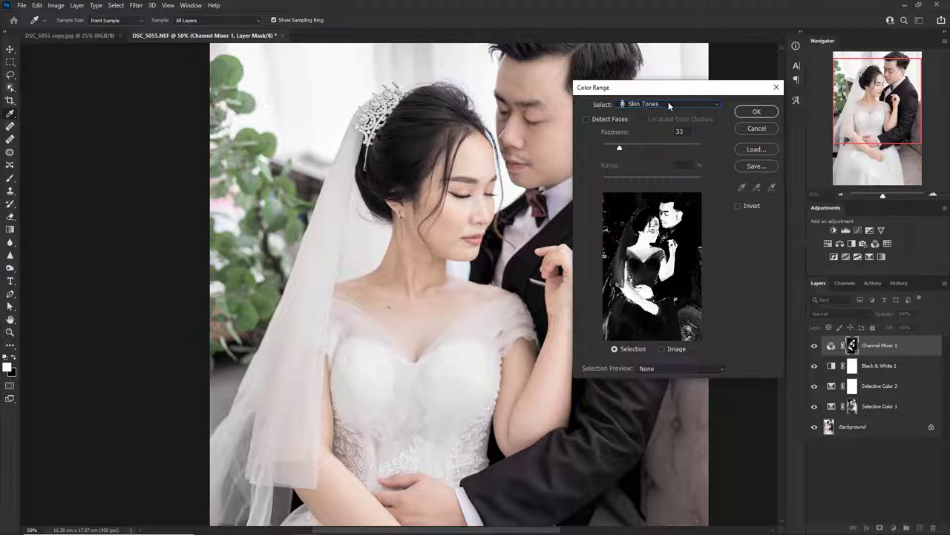
left_click(668, 103)
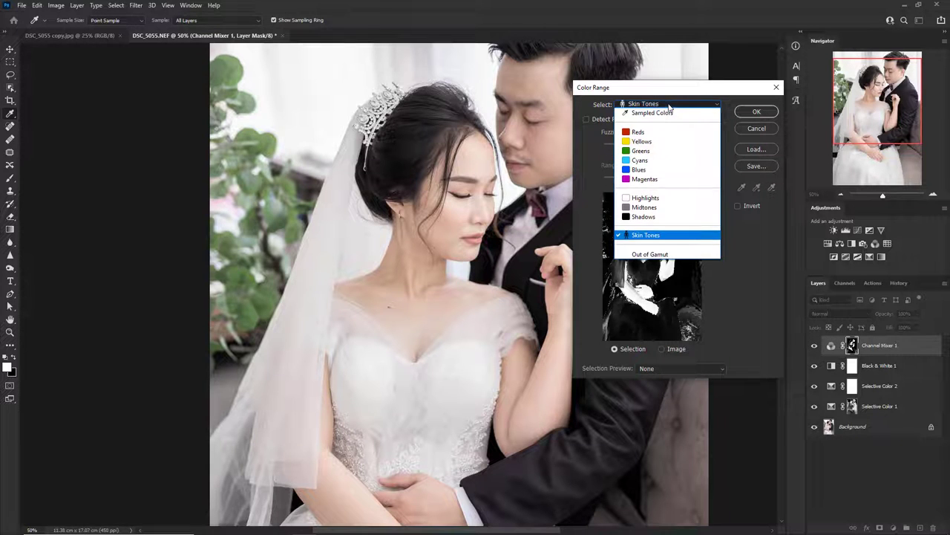
left_click(646, 235)
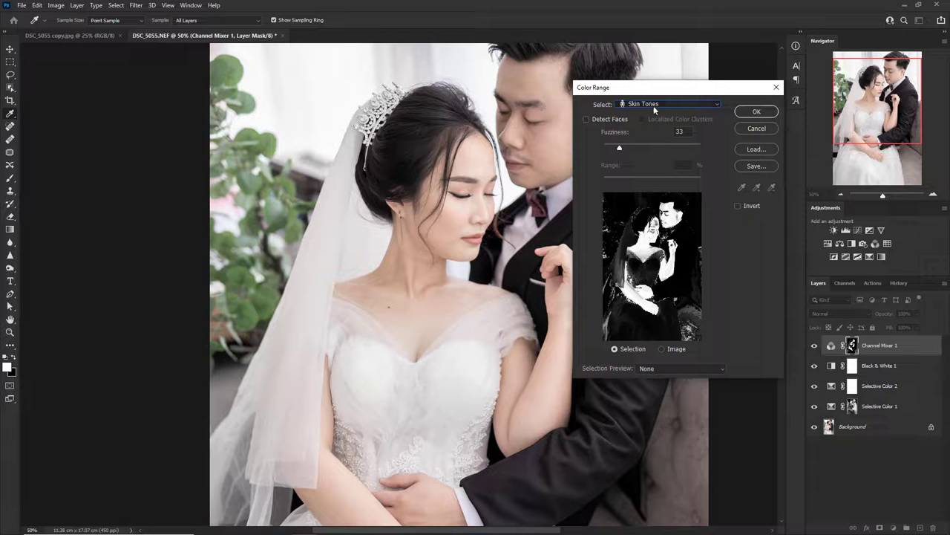
left_click(586, 118)
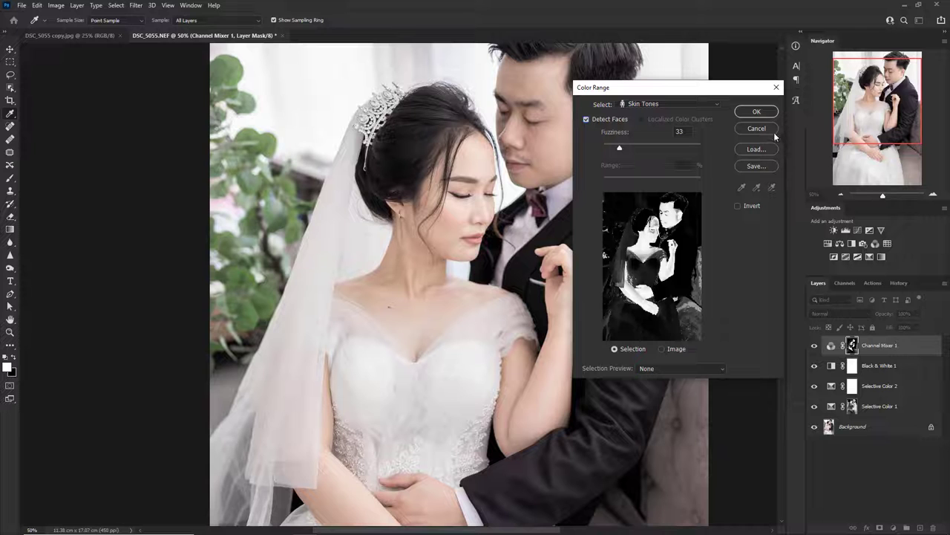
left_click(757, 111)
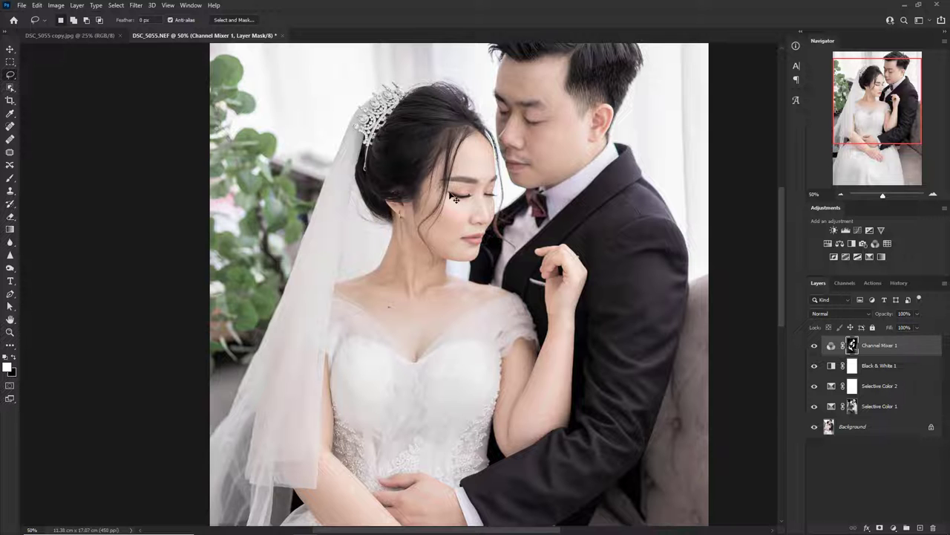
key("ctrl+1")
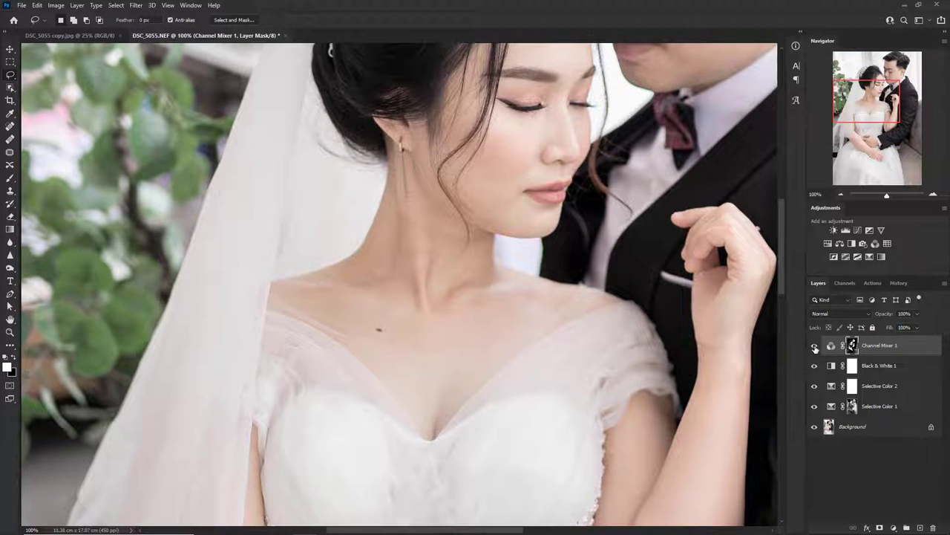
key("ctrl+plus")
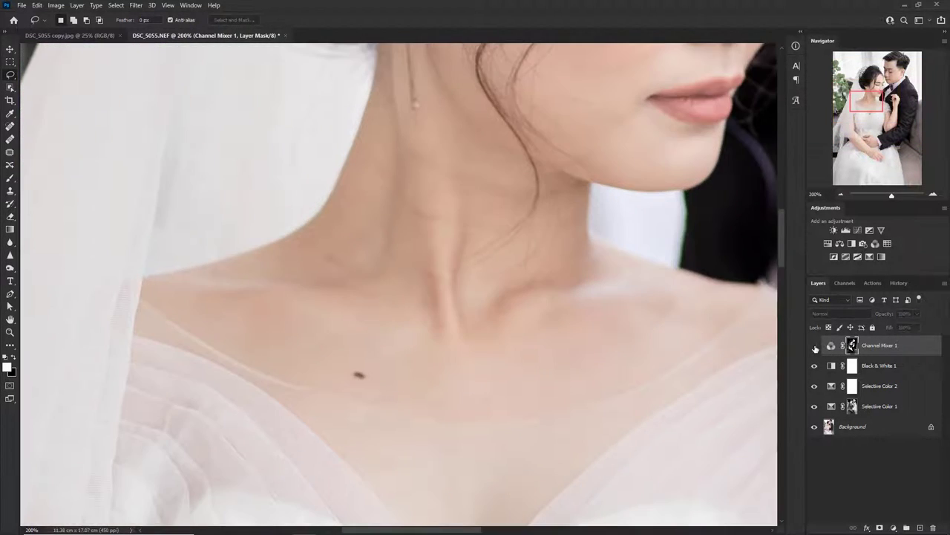
key("ctrl+minus")
key("ctrl+minus")
key("ctrl+minus")
key("ctrl+minus")
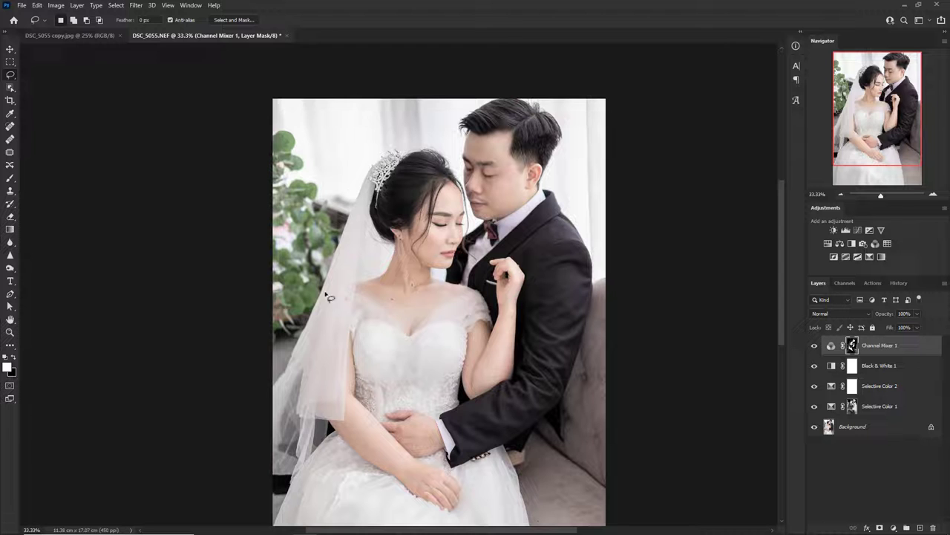
key("ctrl+plus")
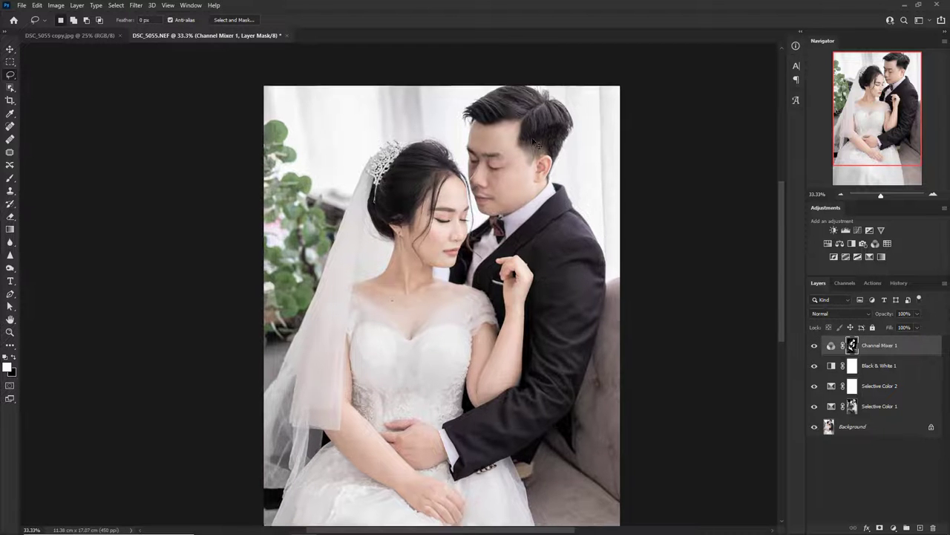
key("ctrl+minus")
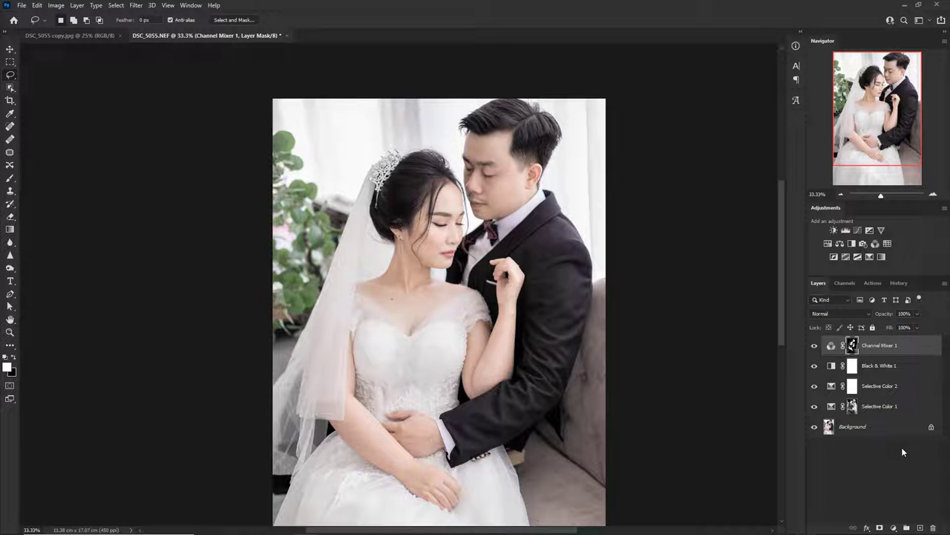
Stamp all visible layers into a new Layer 1 with Ctrl+Alt+Shift+E.
key("ctrl+alt+shift+e")
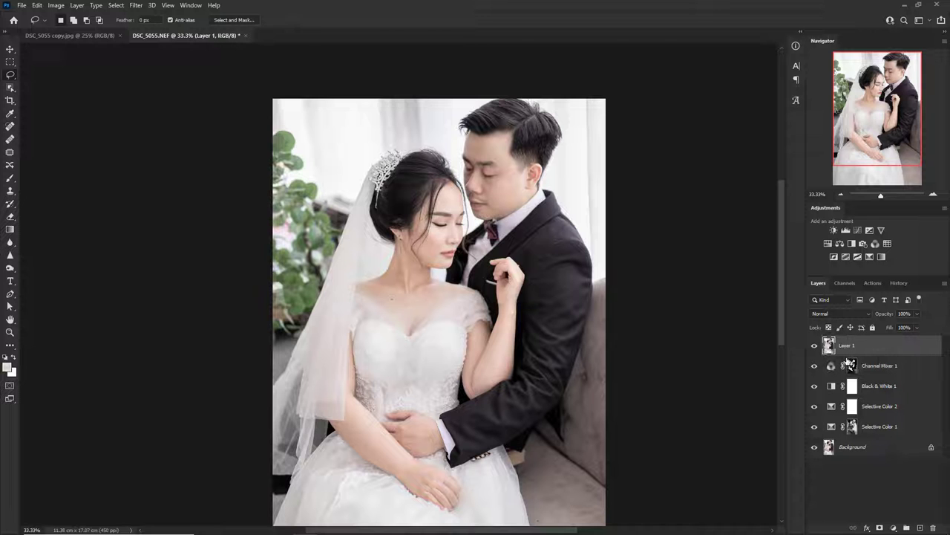
key("ctrl+plus")
key("ctrl+plus")
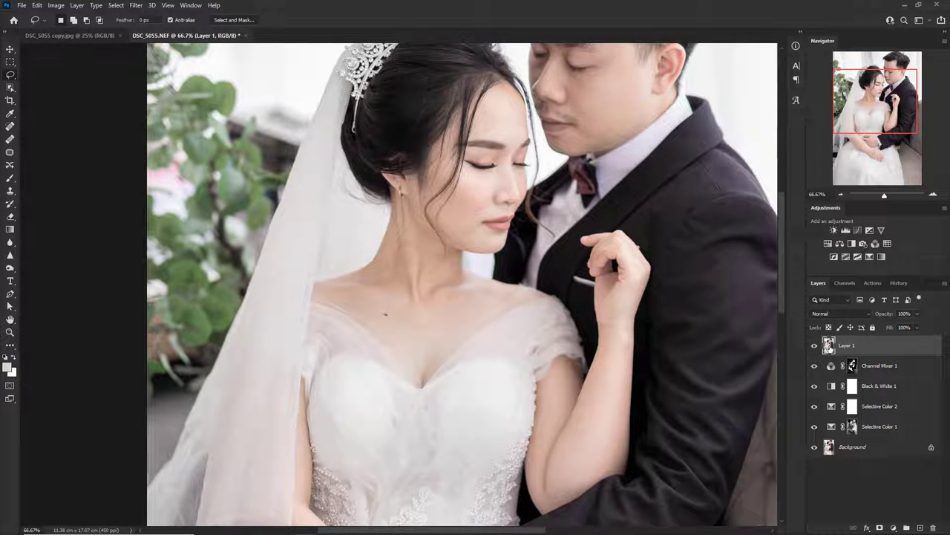
key("ctrl+minus")
key("ctrl+minus")
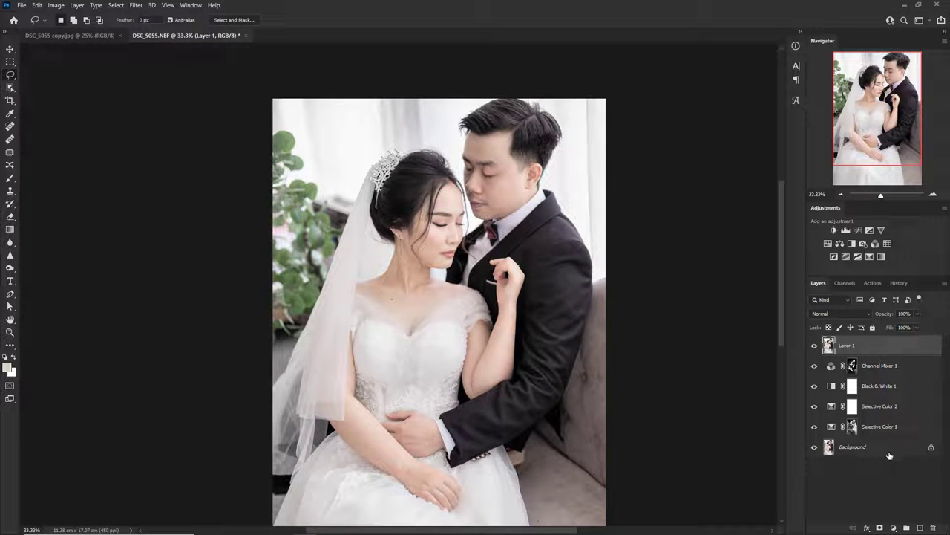
key("ctrl+plus")
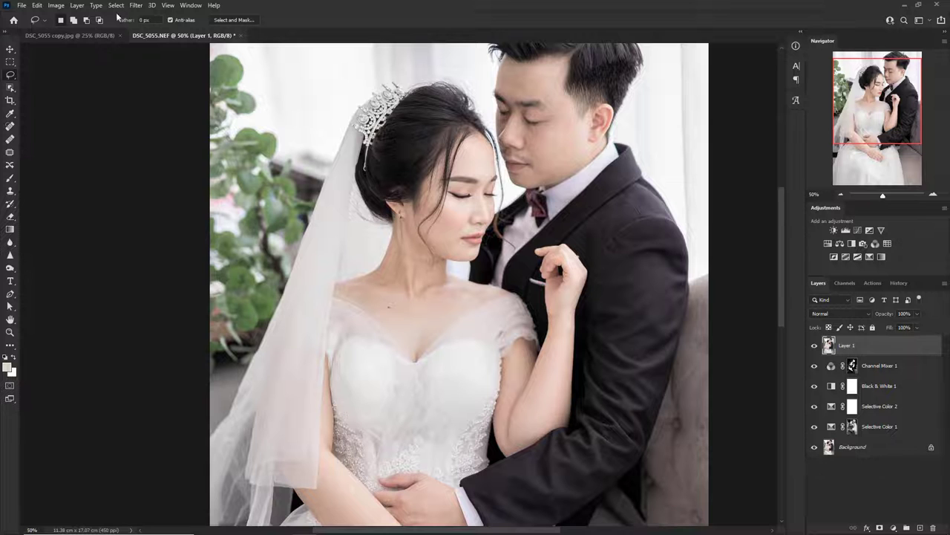
Select the skin tones across the photo using Select > Color Range.
left_click(116, 6)
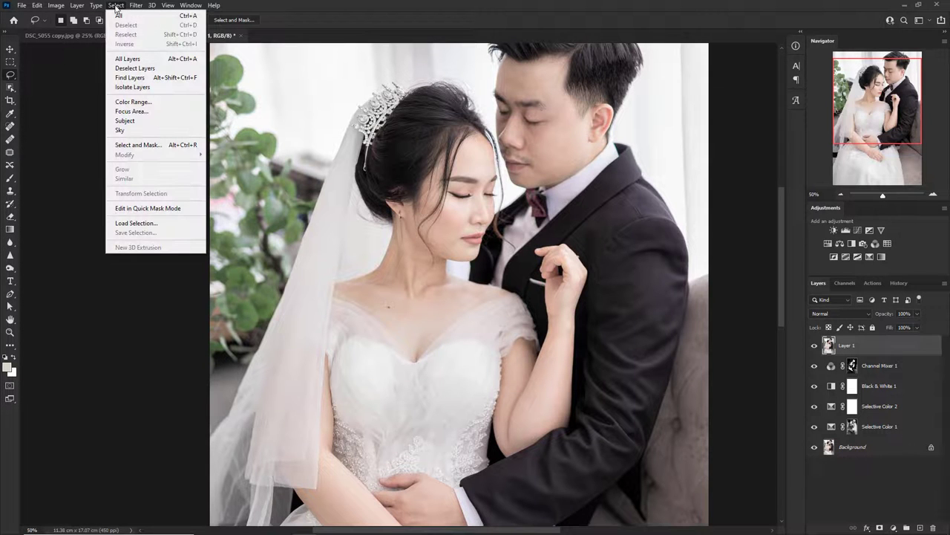
left_click(132, 104)
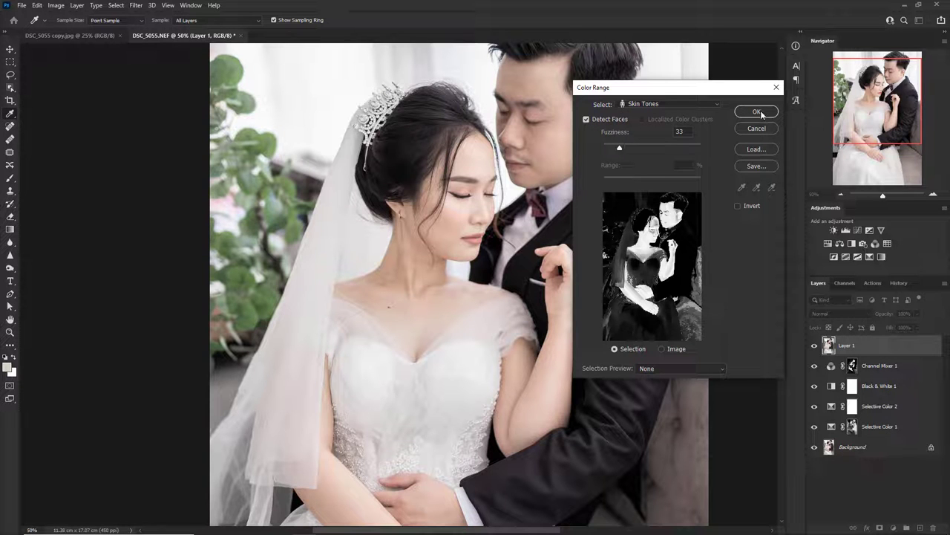
left_click(757, 112)
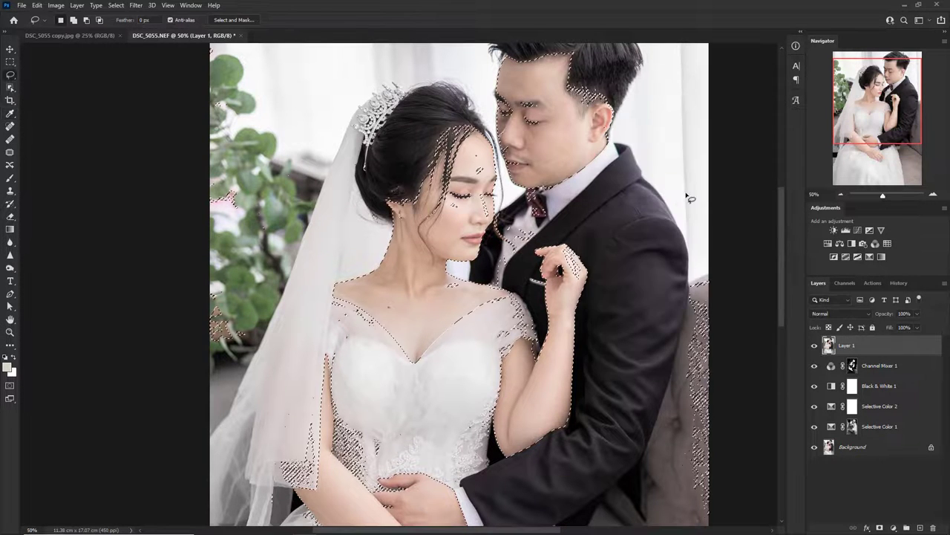
Feather the skin-tone selection by 15 pixels from the right-click menu.
right_click(418, 286)
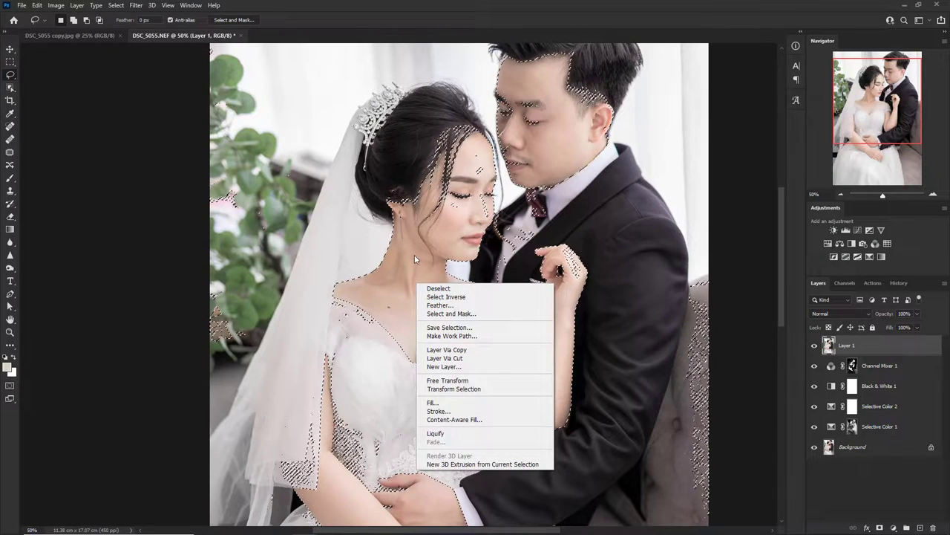
right_click(414, 255)
right_click(414, 255)
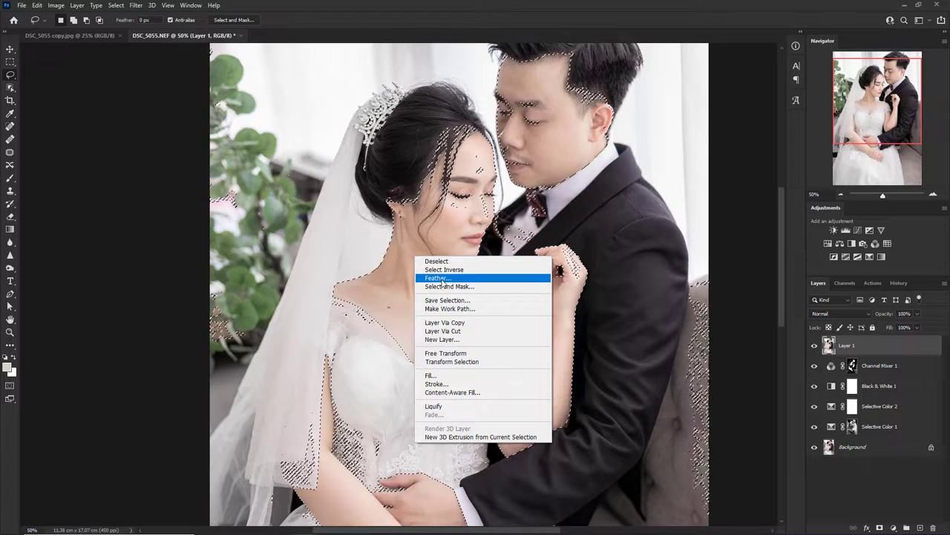
left_click(438, 278)
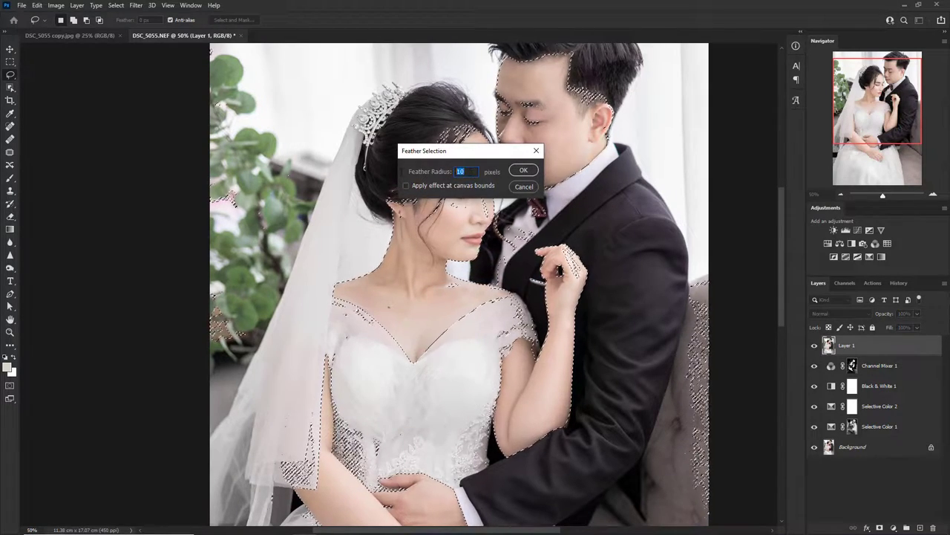
type("15")
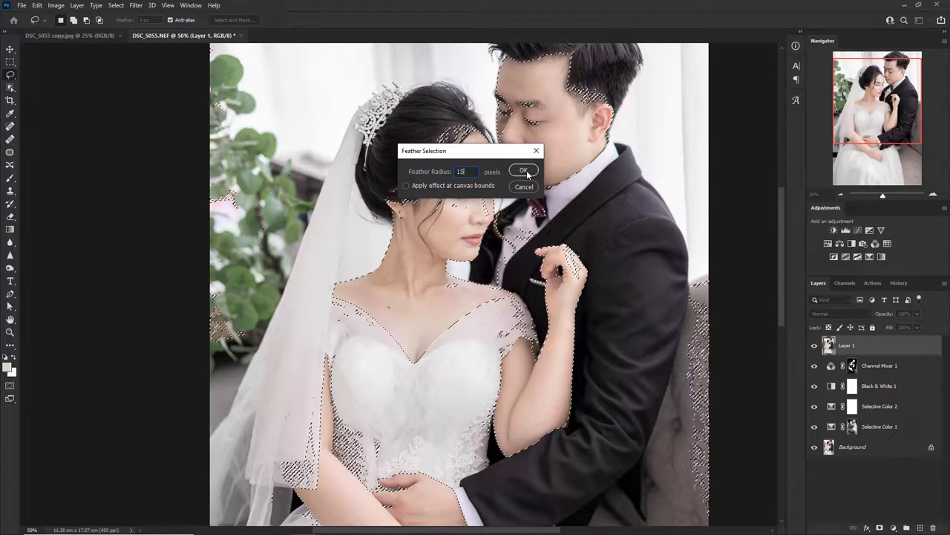
left_click(523, 170)
key("ctrl+plus")
key("ctrl+plus")
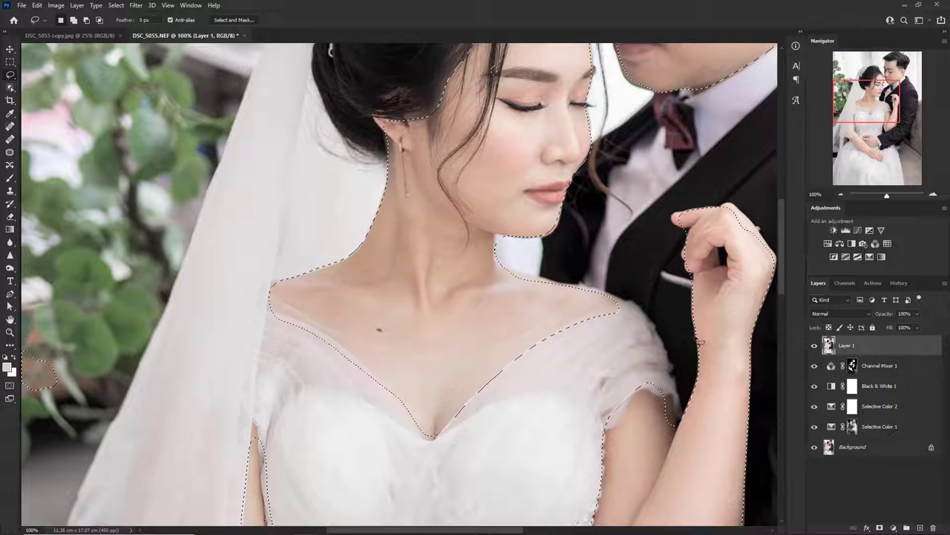
Add a Color Balance adjustment layer and switch its Tone to Highlights.
left_click(895, 528)
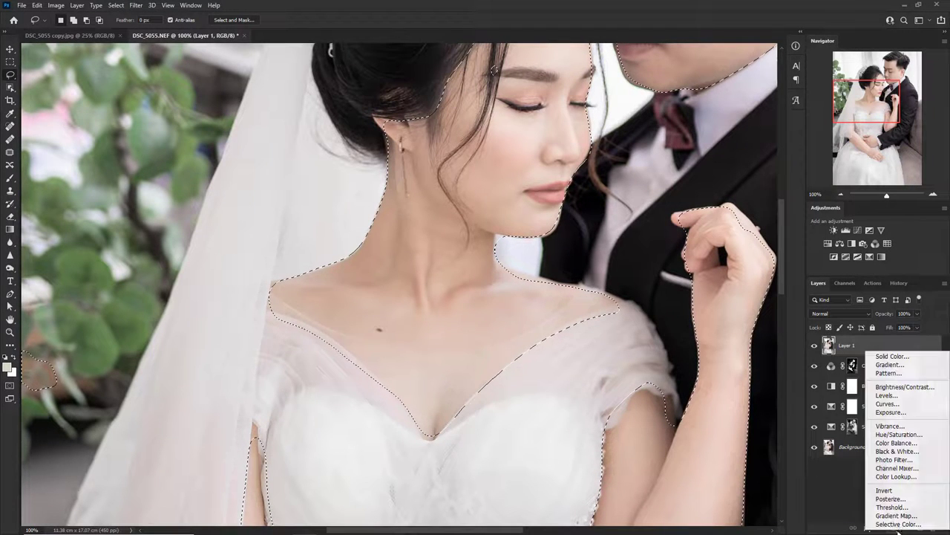
left_click(903, 444)
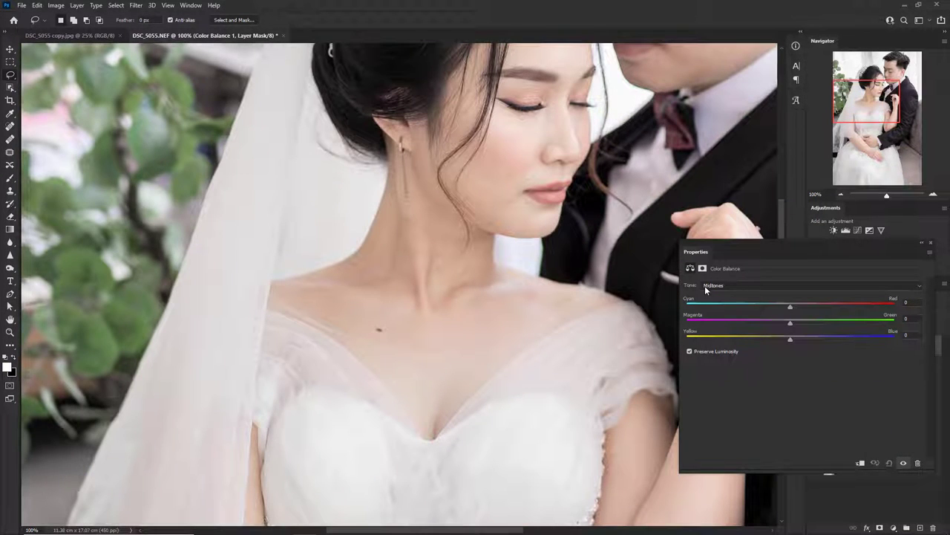
left_click(755, 285)
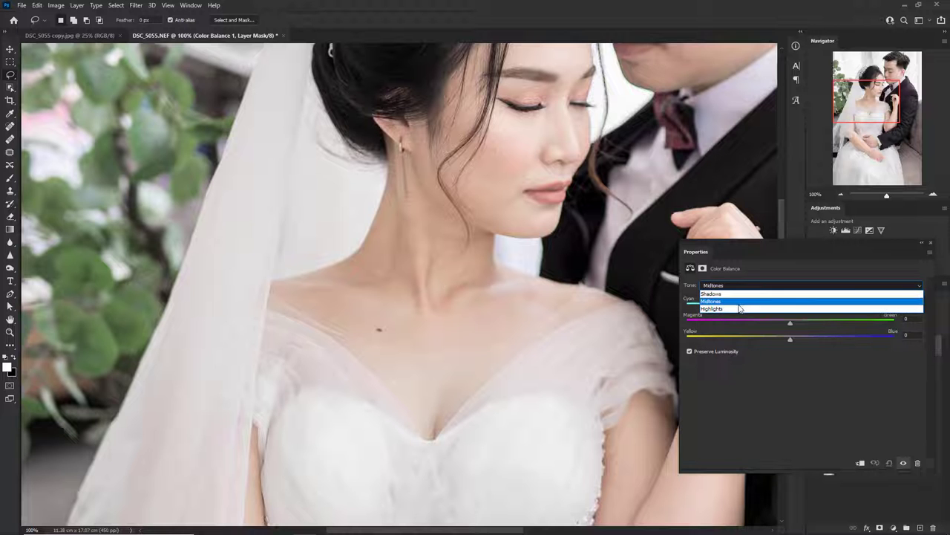
left_click(739, 309)
key("ctrl+plus")
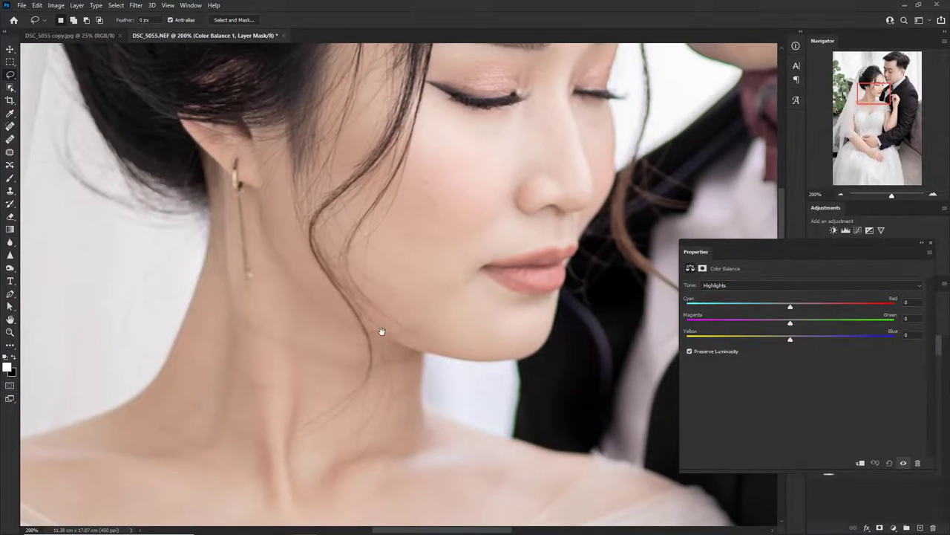
left_click_drag(381, 331, 372, 360)
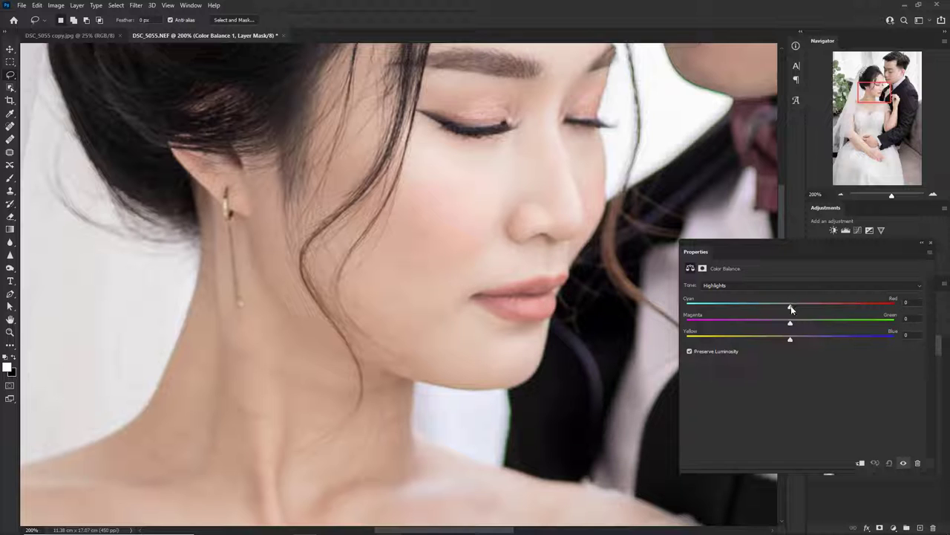
Set the highlights' Cyan–Red to -5 and Yellow–Blue to +3.
mouse_move(790, 306)
left_mouse_down()
mouse_move(657, 316)
mouse_move(764, 311)
mouse_move(786, 319)
left_mouse_up()
key("ctrl+minus")
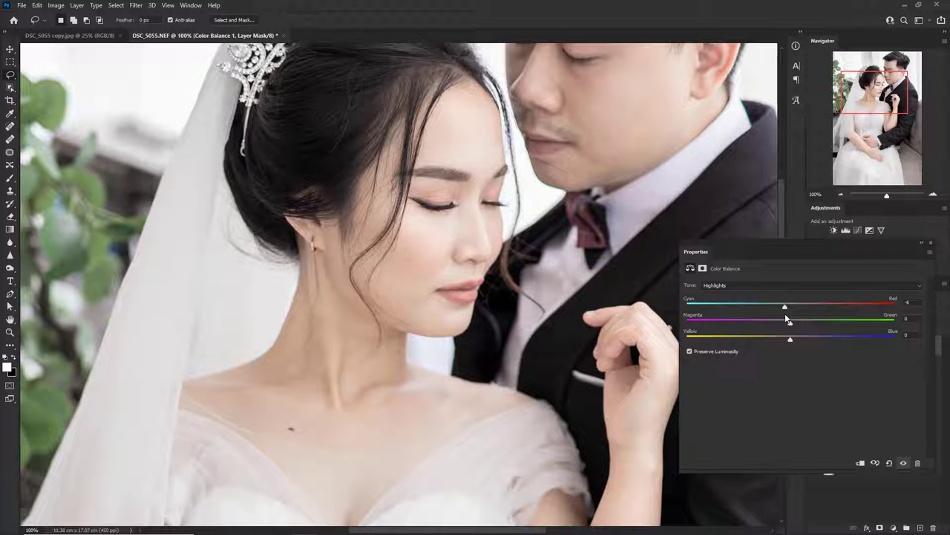
key("ctrl+1")
left_click(792, 340)
left_click_drag(792, 338, 792, 339)
key("ctrl+0")
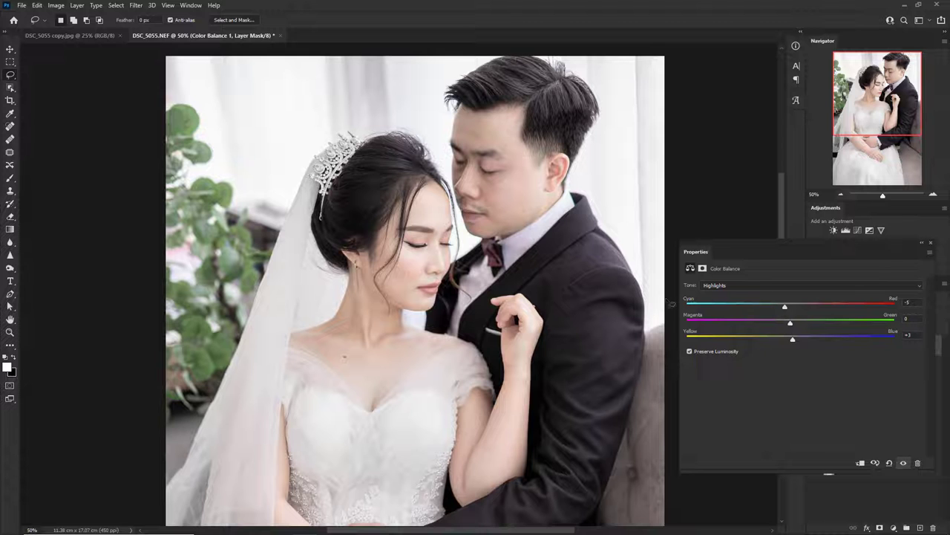
Review the skin tones at several zoom levels, then close the Color Balance properties.
key("ctrl+minus")
key("ctrl+plus")
key("ctrl+minus")
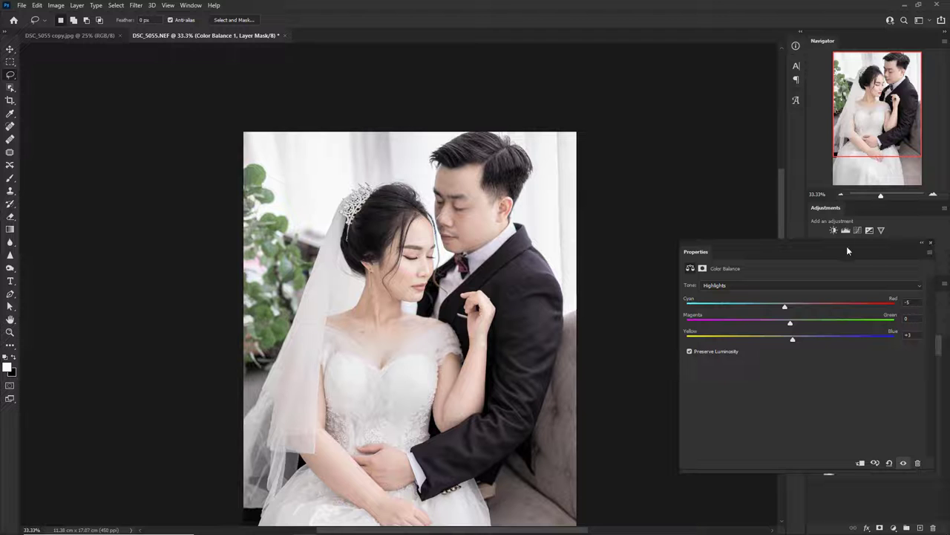
key("ctrl+plus")
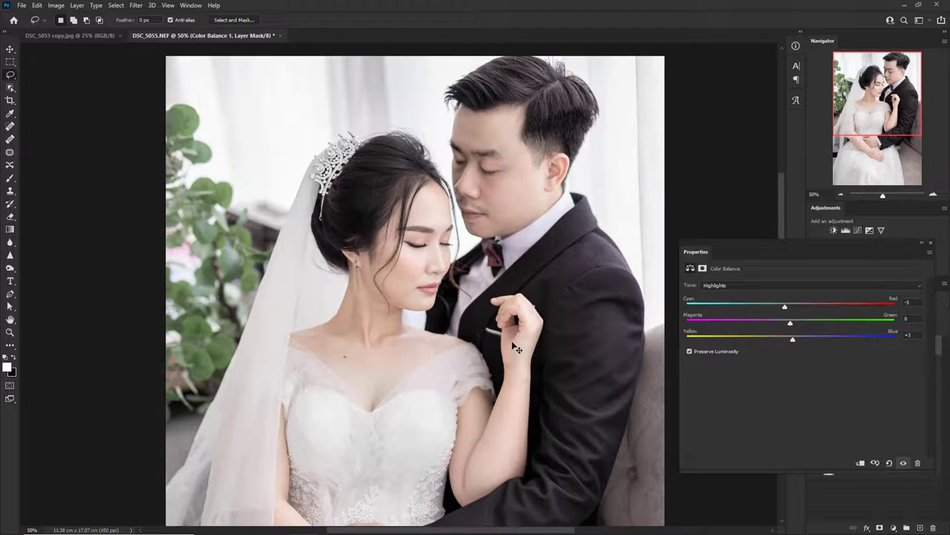
key("ctrl+minus")
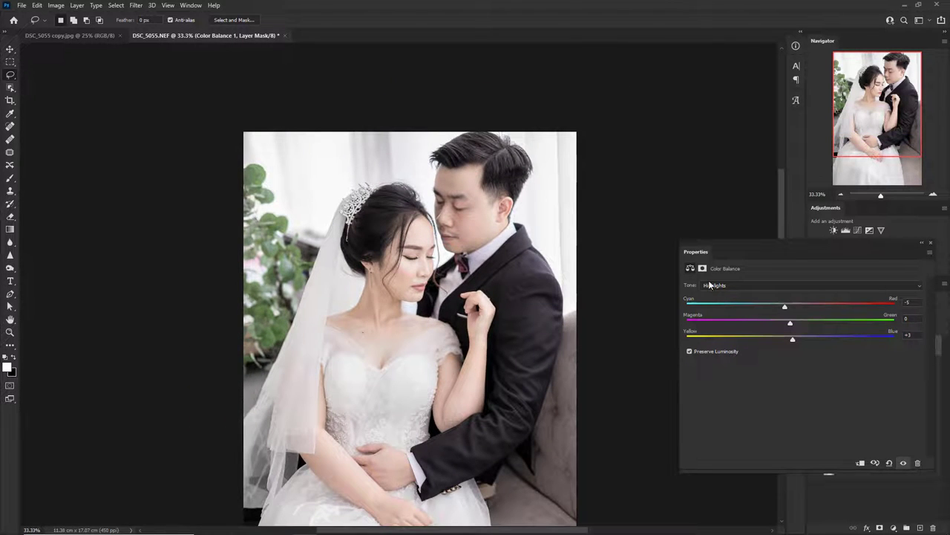
key("ctrl+plus")
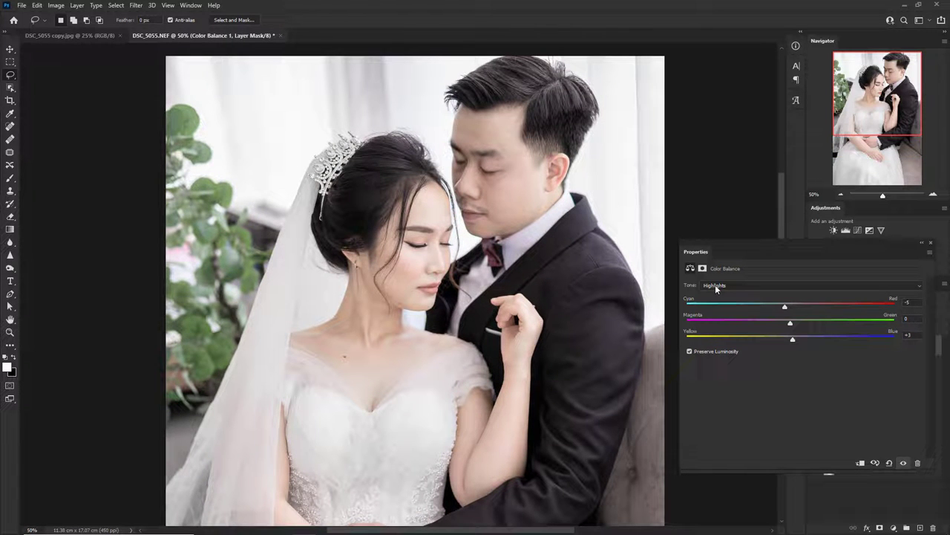
left_click(933, 245)
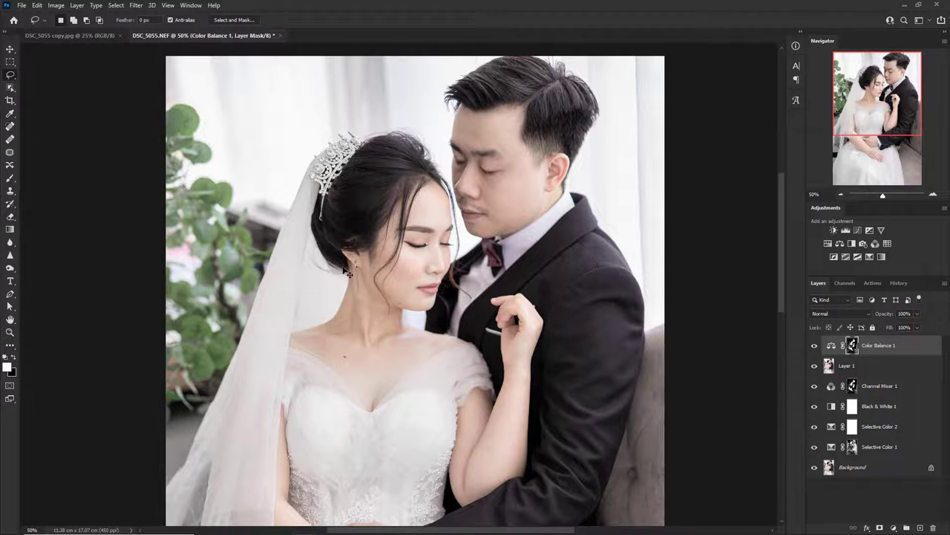
Zoom in and lasso a freehand outline around the bride's bodice, then zoom back out.
key("ctrl+plus")
key("ctrl+minus")
key("ctrl+plus")
scroll(329, 307, "down", 3)
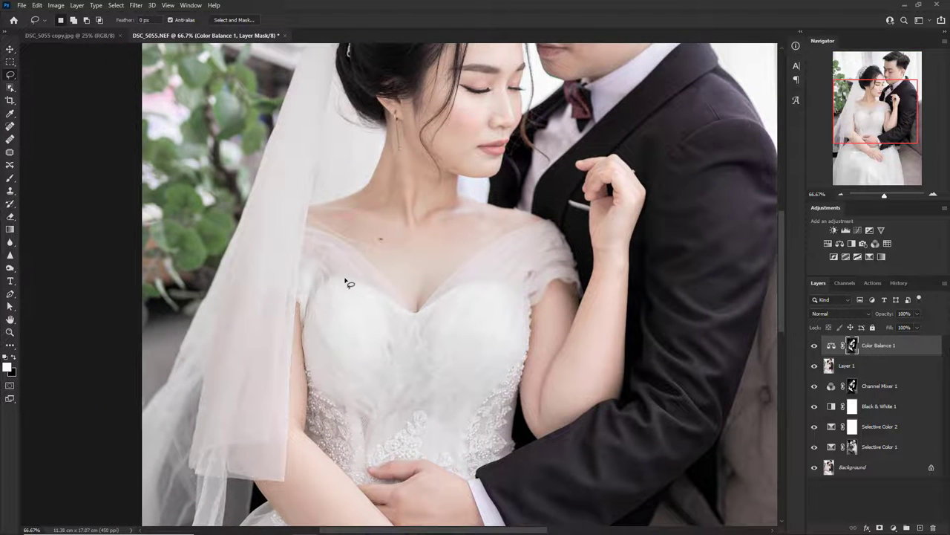
left_click_drag(346, 282, 416, 286)
key("ctrl+minus")
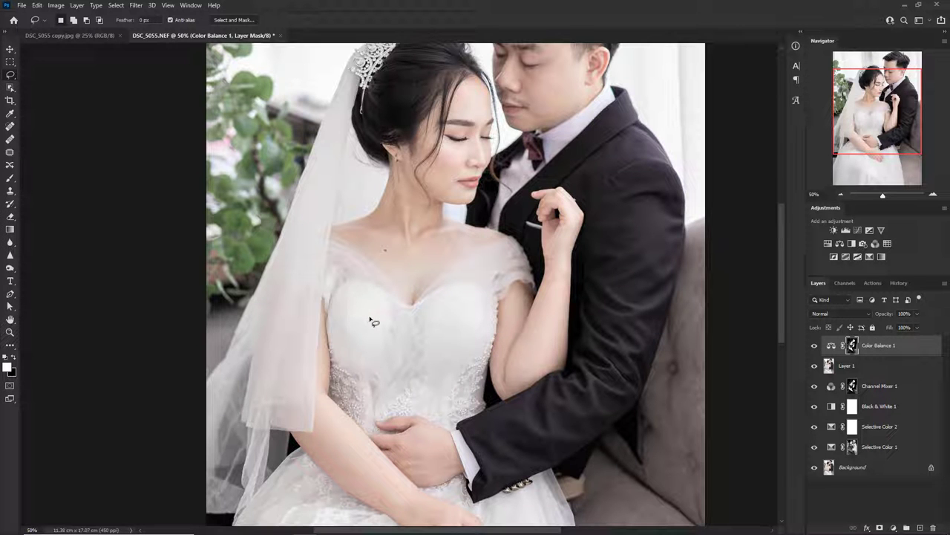
key("ctrl+minus")
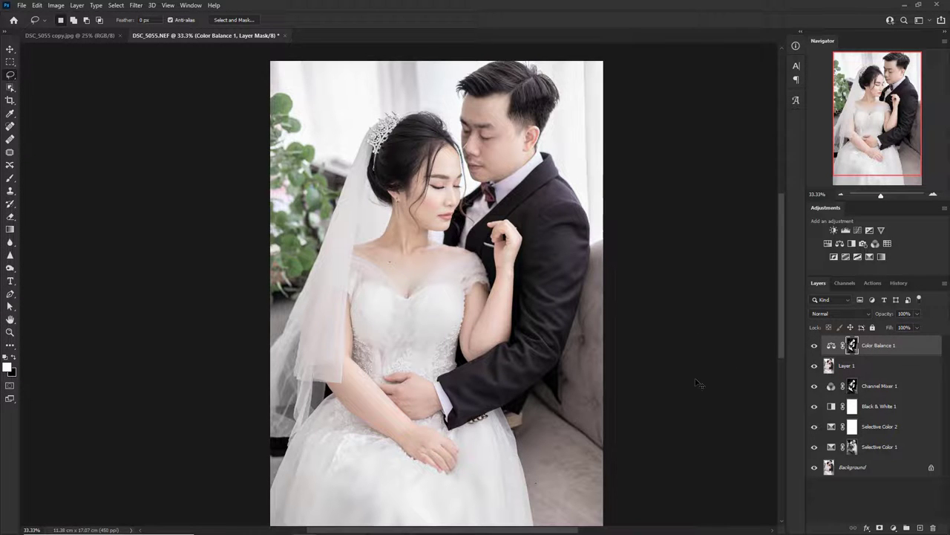
key("ctrl+minus")
key("ctrl+plus")
key("ctrl+plus")
key("ctrl+minus")
left_click(814, 469, "alt")
left_click(815, 468, "alt")
left_click(815, 468, "alt")
left_click(815, 468, "alt")
left_click(815, 468, "alt")
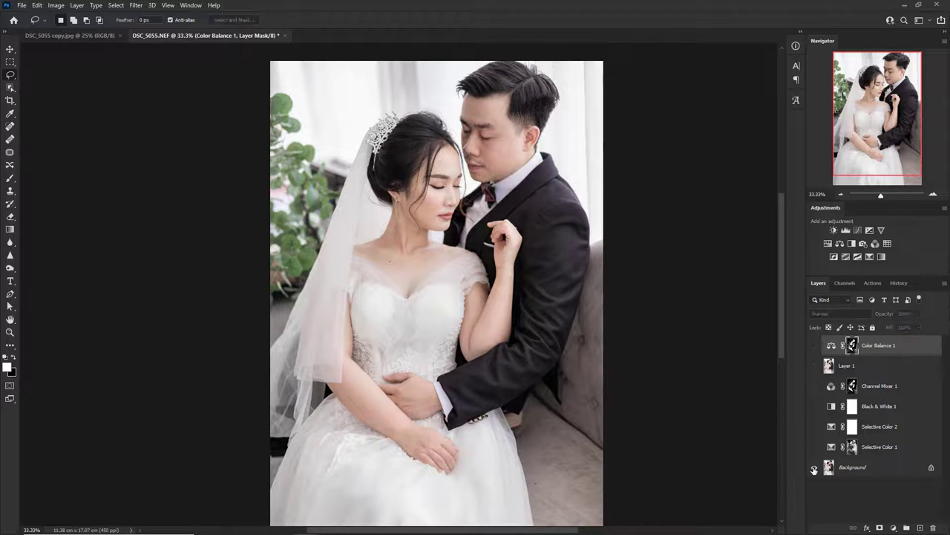
left_click(814, 469, "alt")
scroll(414, 238, "up", 2)
scroll(413, 238, "up", 1)
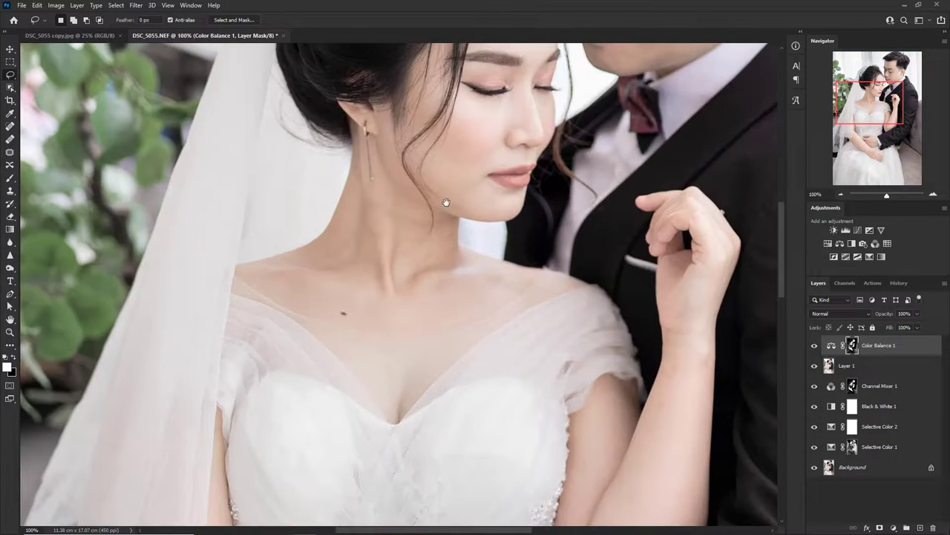
scroll(448, 246, "up", 3)
left_click_drag(482, 256, 528, 220)
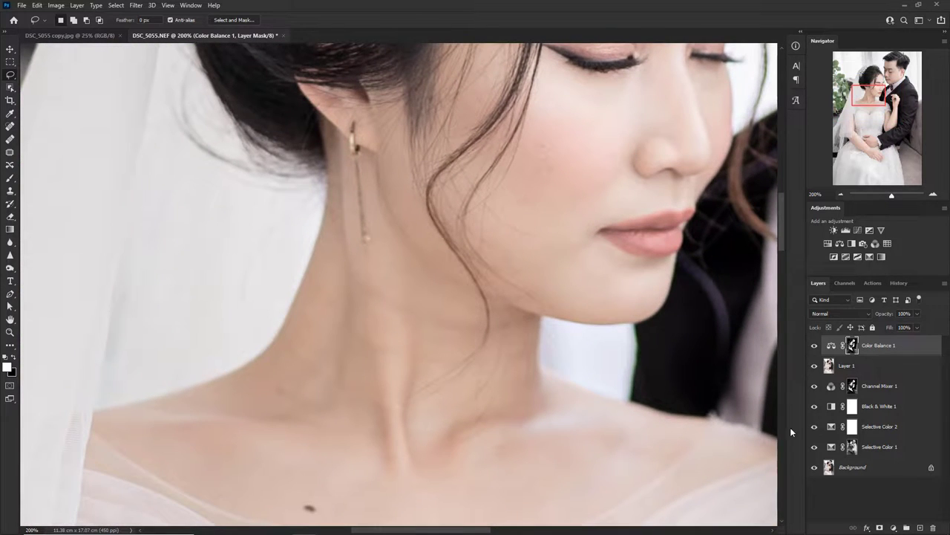
scroll(408, 252, "up", 5)
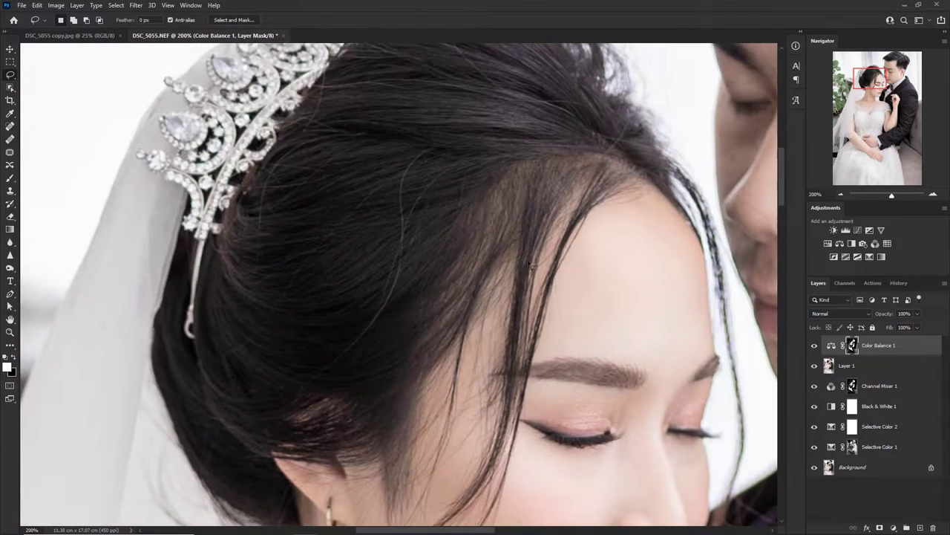
key("ctrl+minus")
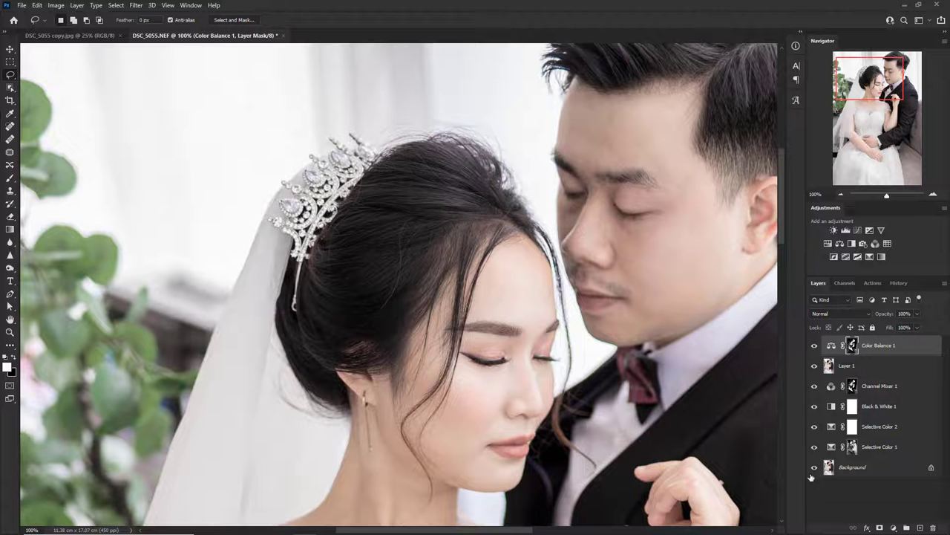
left_click(815, 469, "alt")
left_click(814, 469, "alt")
left_click(814, 469, "alt")
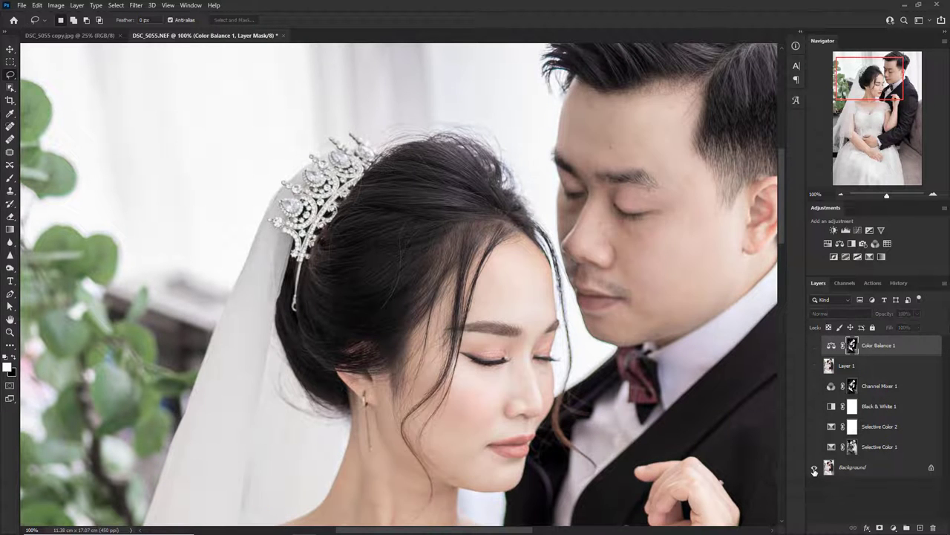
left_click(815, 469, "alt")
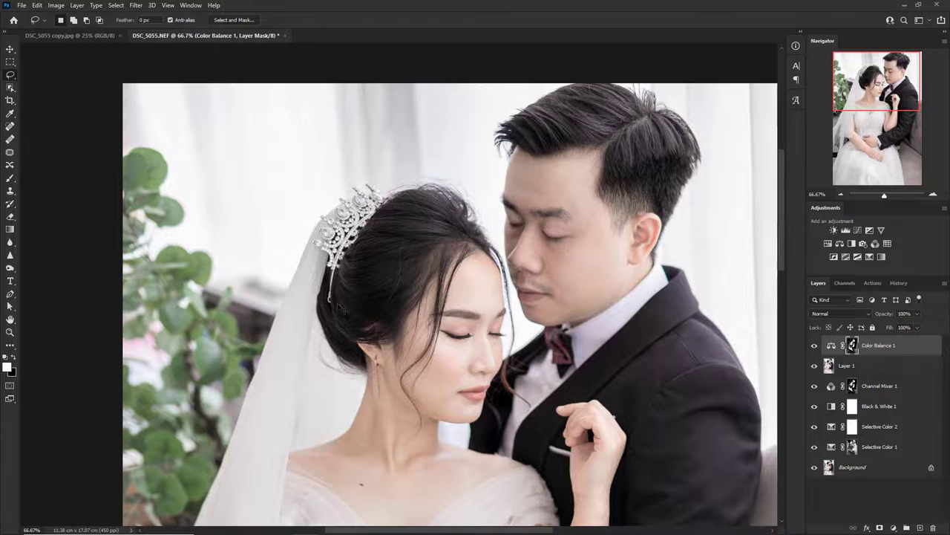
scroll(342, 307, "up", 2)
scroll(357, 271, "up", 2)
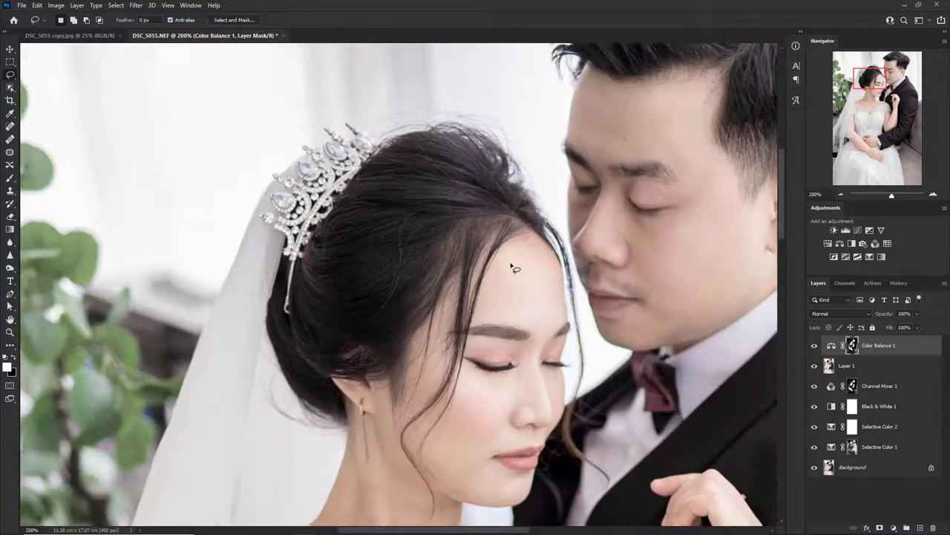
scroll(512, 256, "down", 2)
scroll(542, 225, "up", 3)
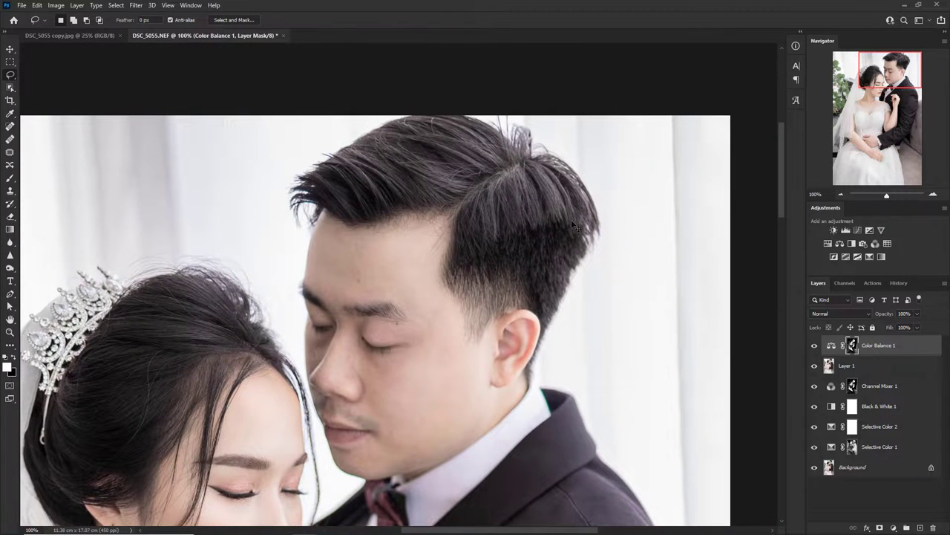
scroll(572, 223, "up", 1)
scroll(555, 249, "down", 1)
left_click_drag(411, 317, 416, 303)
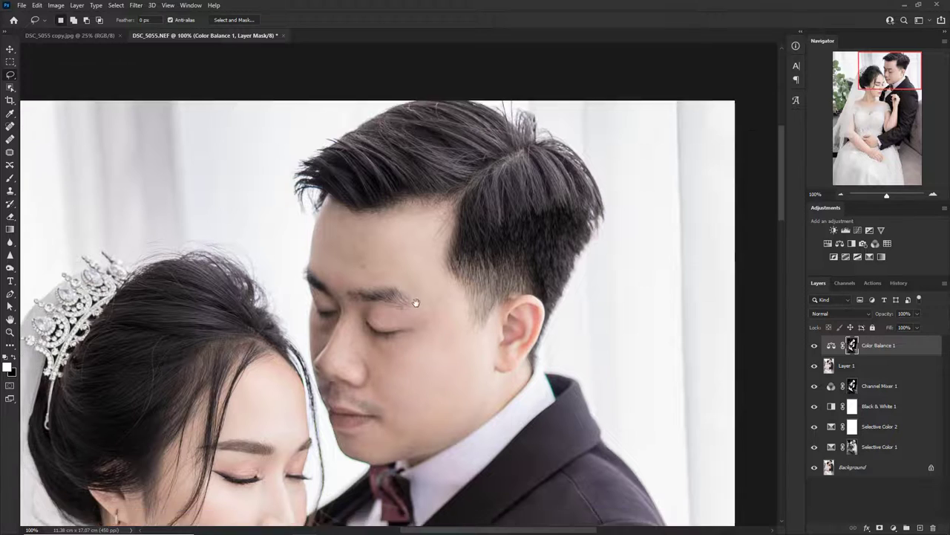
scroll(416, 302, "down", 5)
scroll(582, 395, "down", 5)
scroll(399, 394, "down", 3)
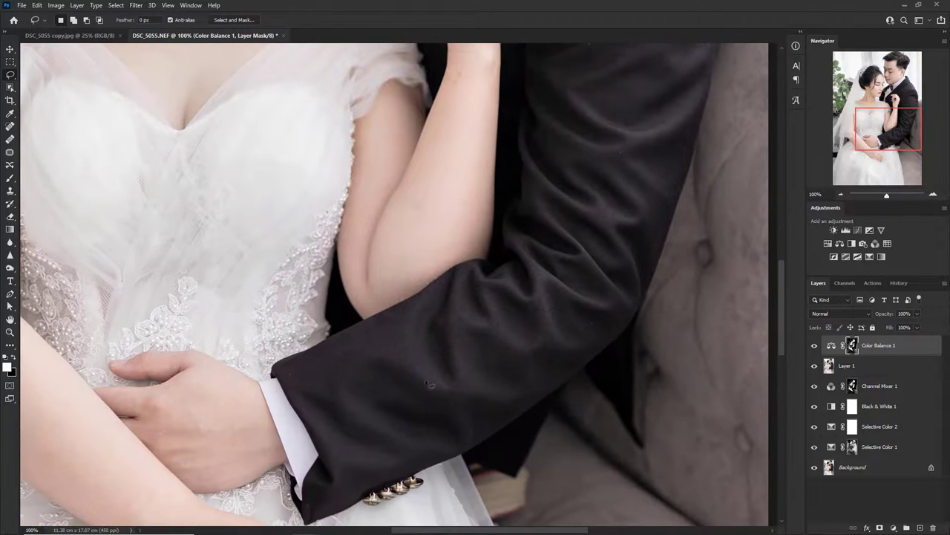
scroll(547, 358, "down", 2)
scroll(526, 189, "up", 2)
scroll(541, 149, "up", 3)
scroll(340, 312, "left", 3)
scroll(492, 276, "left", 5)
scroll(492, 275, "down", 1)
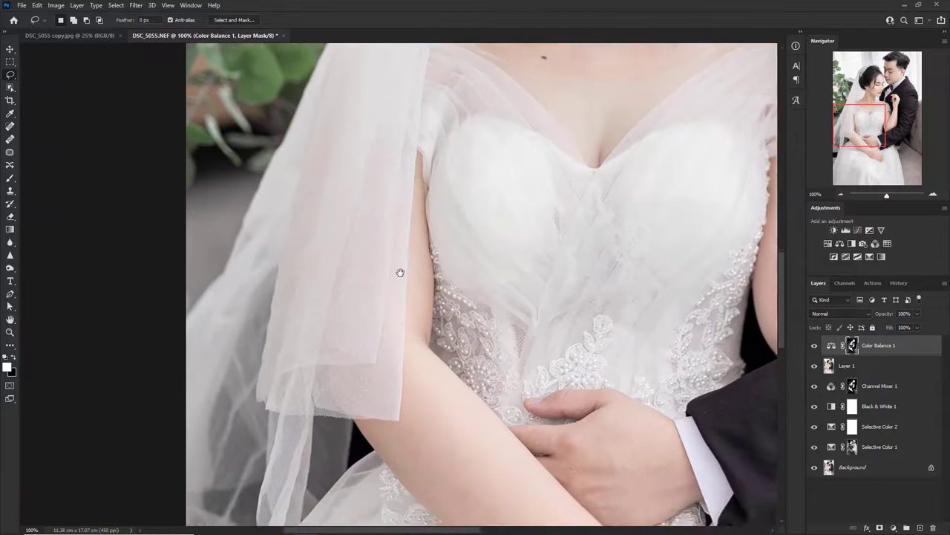
scroll(399, 273, "down", 2)
scroll(282, 299, "down", 1)
scroll(679, 374, "down", 5)
scroll(594, 437, "left", 3)
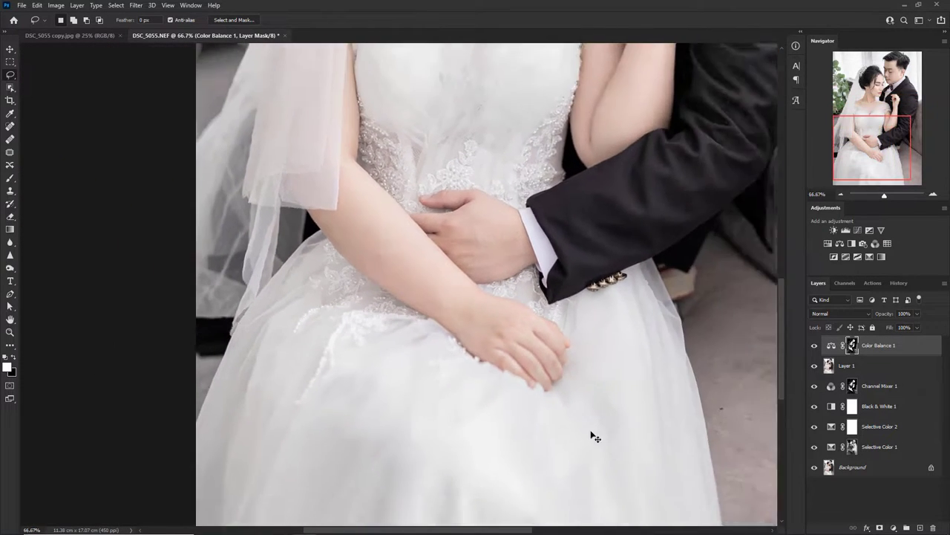
scroll(565, 386, "down", 2)
scroll(505, 282, "down", 1)
scroll(460, 223, "down", 1)
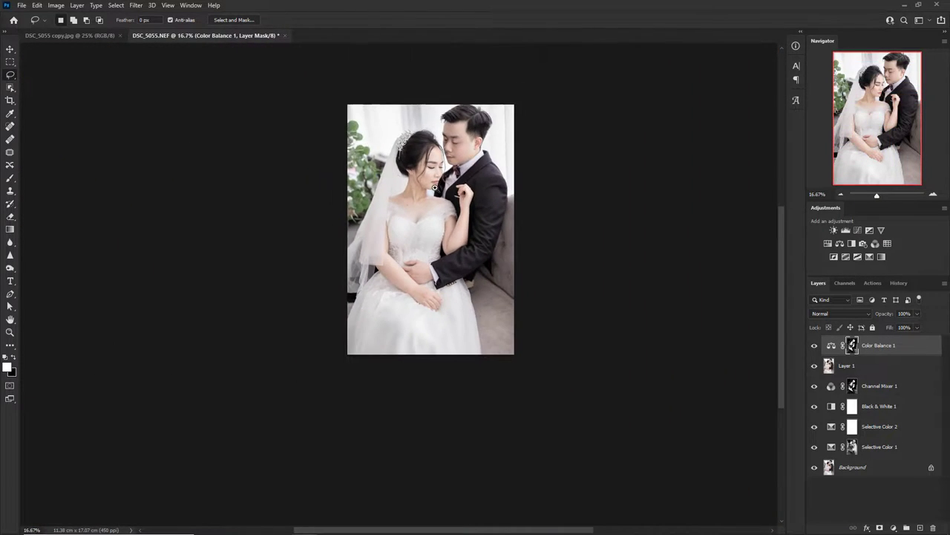
scroll(435, 188, "up", 1)
scroll(746, 272, "up", 1)
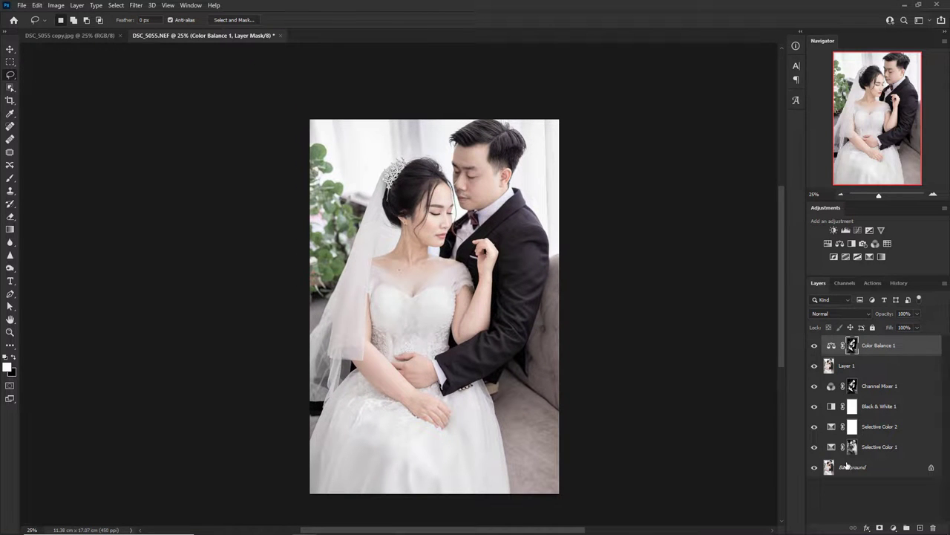
left_click(814, 467, "alt")
left_click(814, 467, "alt")
left_click(814, 467, "alt")
left_click(814, 467, "alt")
left_click(814, 467, "alt")
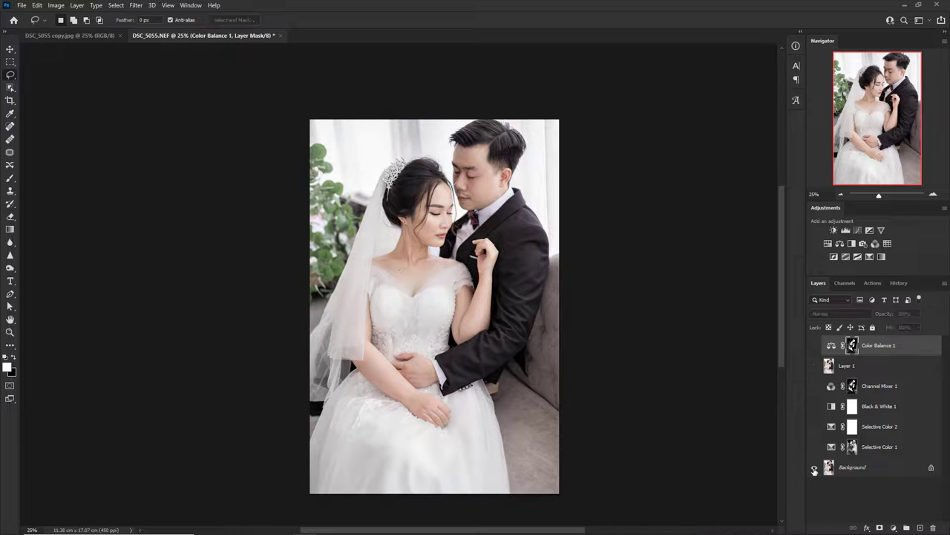
left_click(814, 467, "alt")
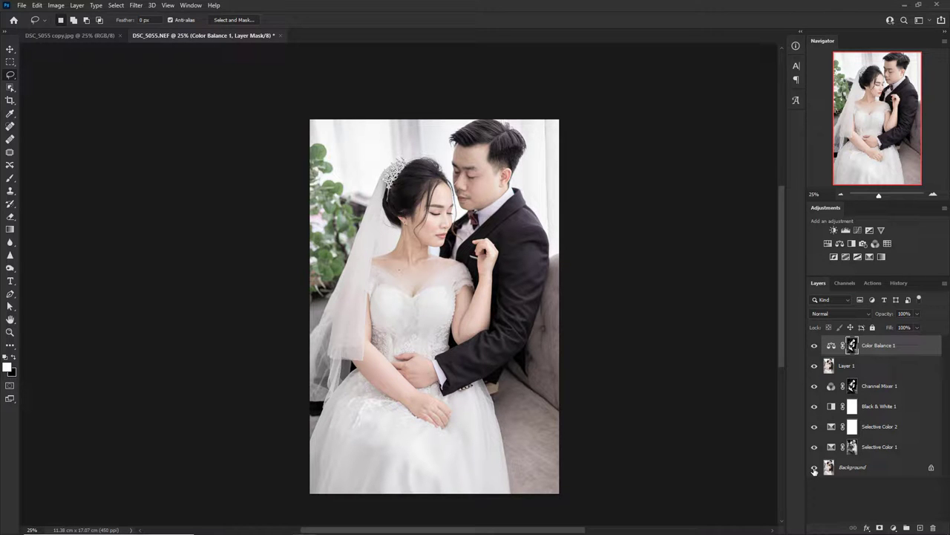
left_click(814, 467, "alt")
left_click(814, 467, "alt")
left_click(814, 467, "alt")
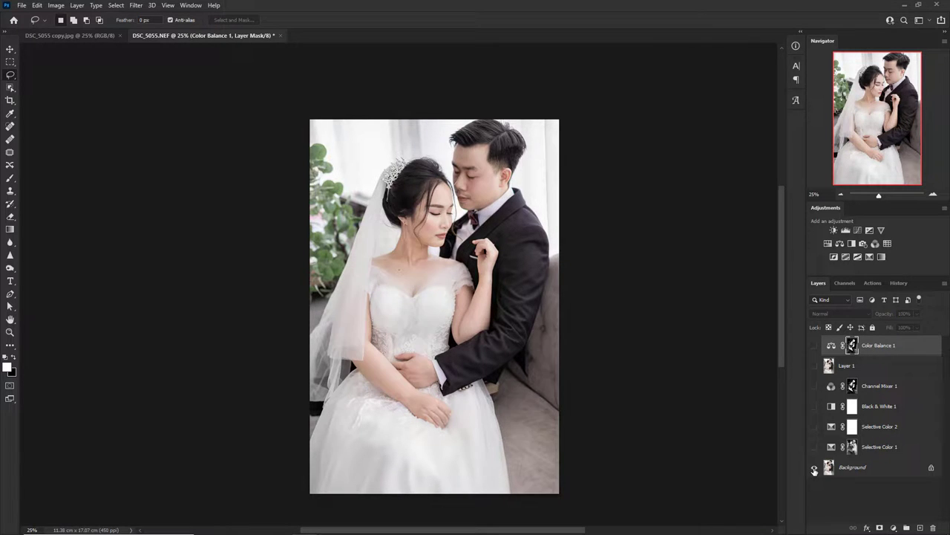
left_click(813, 467, "alt")
key("ctrl+plus")
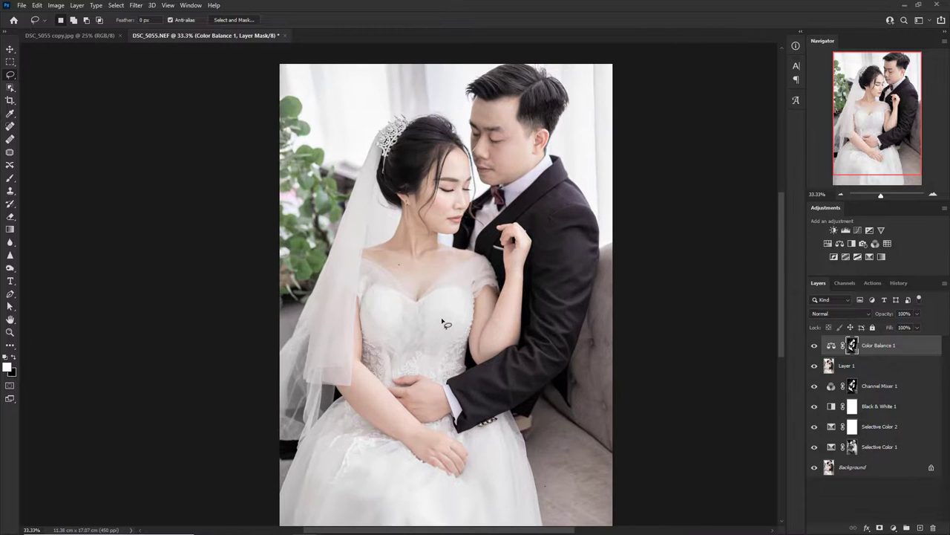